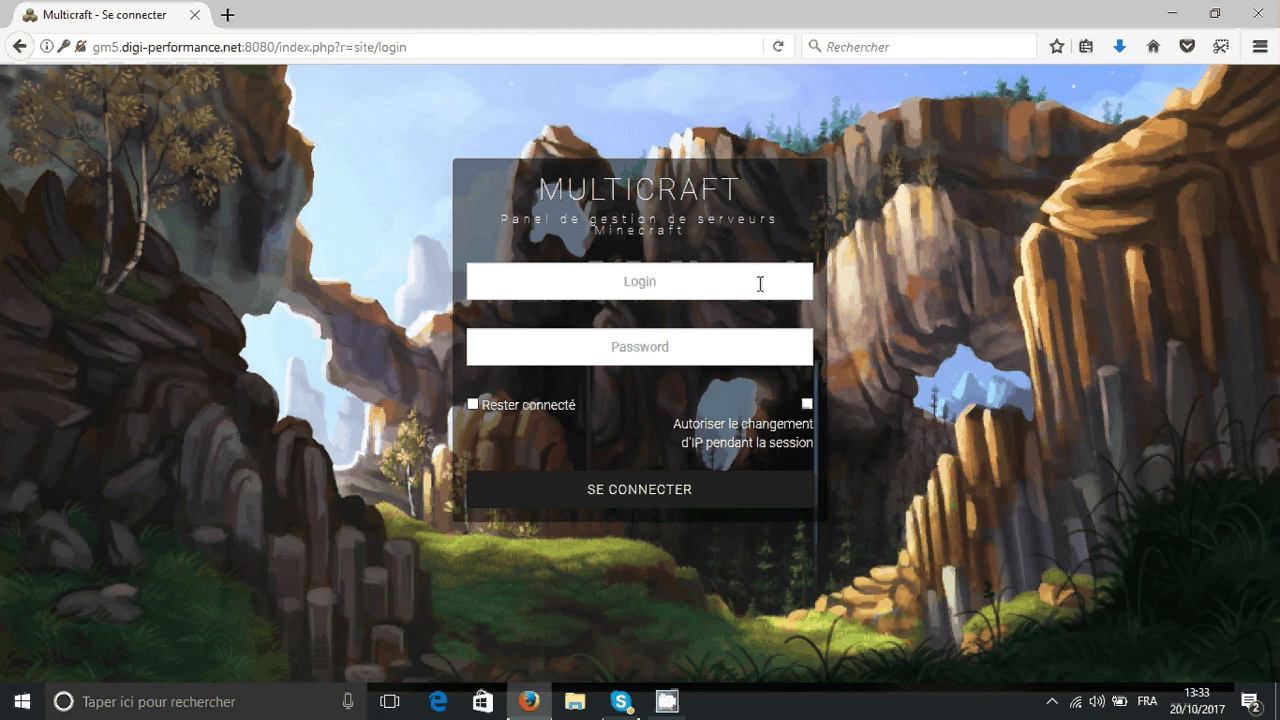
- Log into the Multicraft panel with the panel username and account password
click(760, 284)
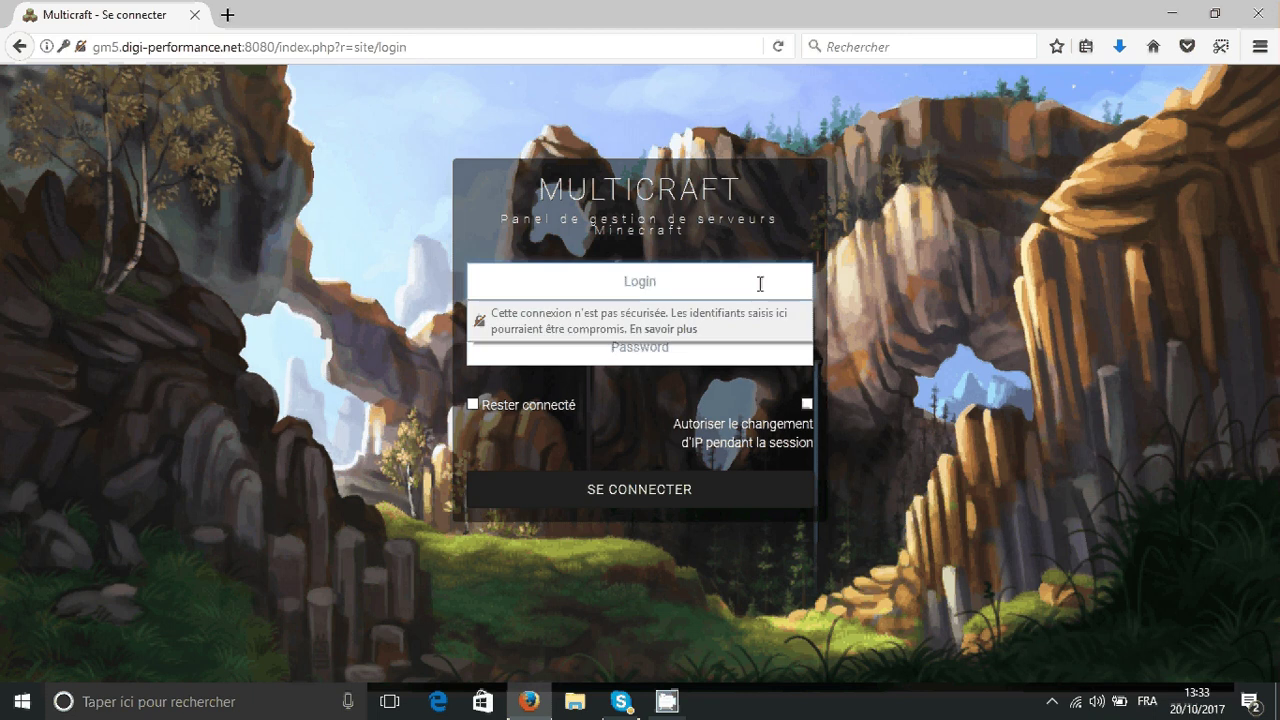
text(test)
key(Tab)
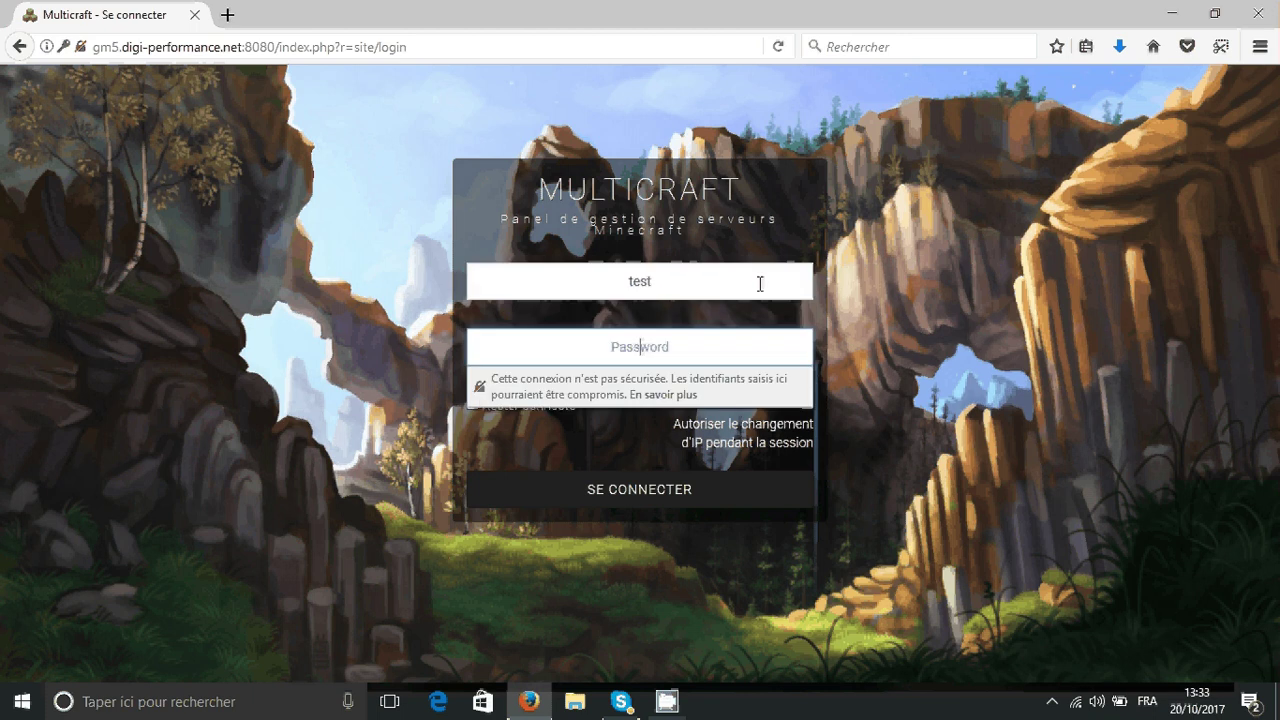
text(••••••••)
key(Return)
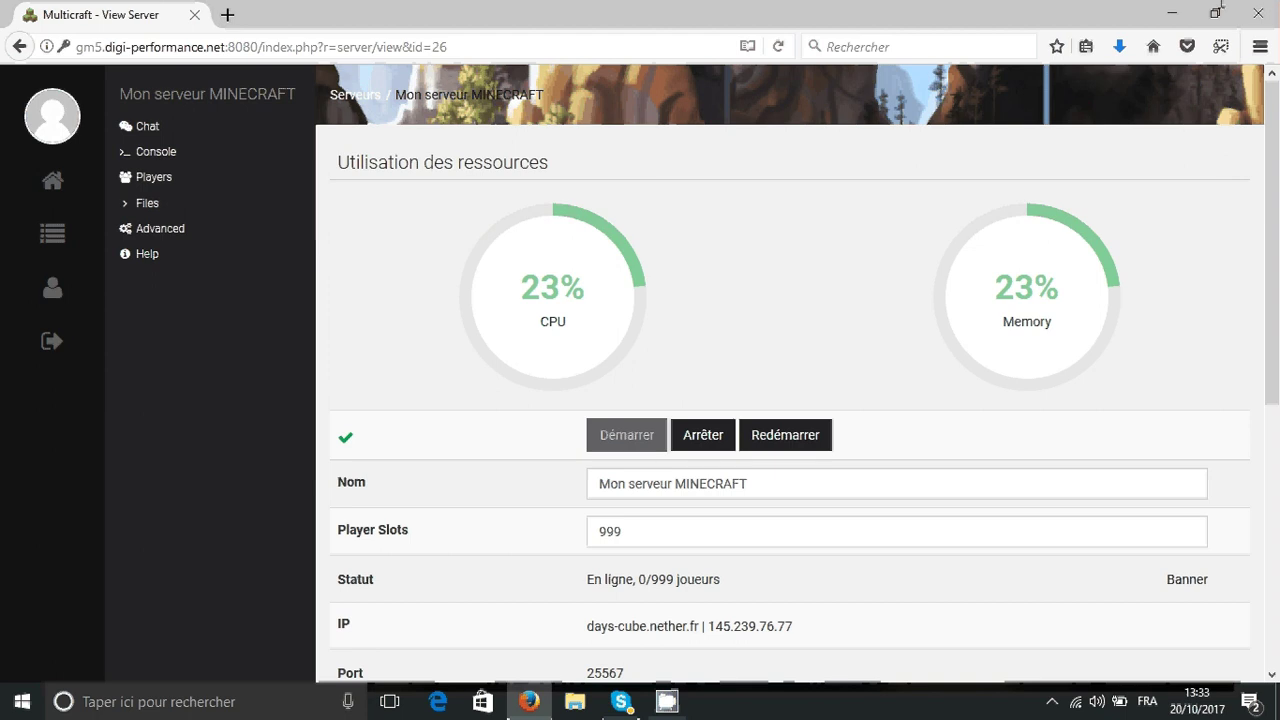
- Restore and lower the Firefox window, then show downloads with the FileZilla 3.28.0 installer
click(1216, 13)
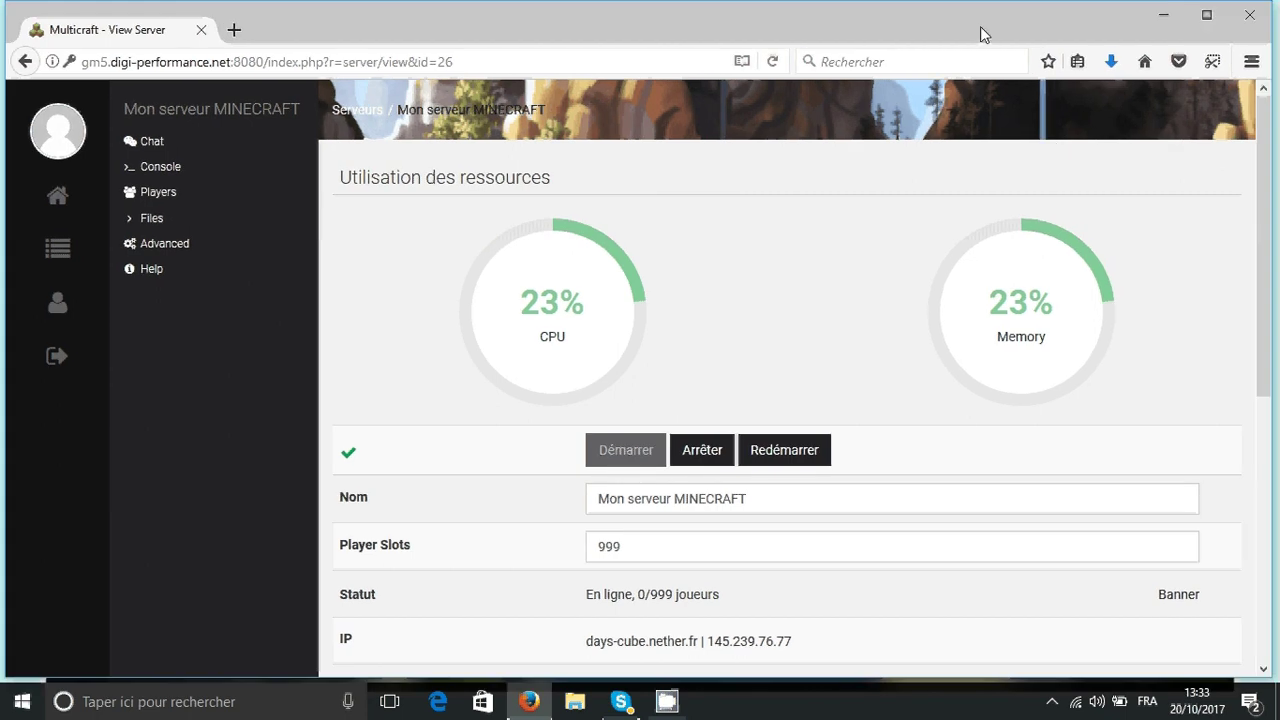
drag(983, 34, 991, 347)
click(1133, 377)
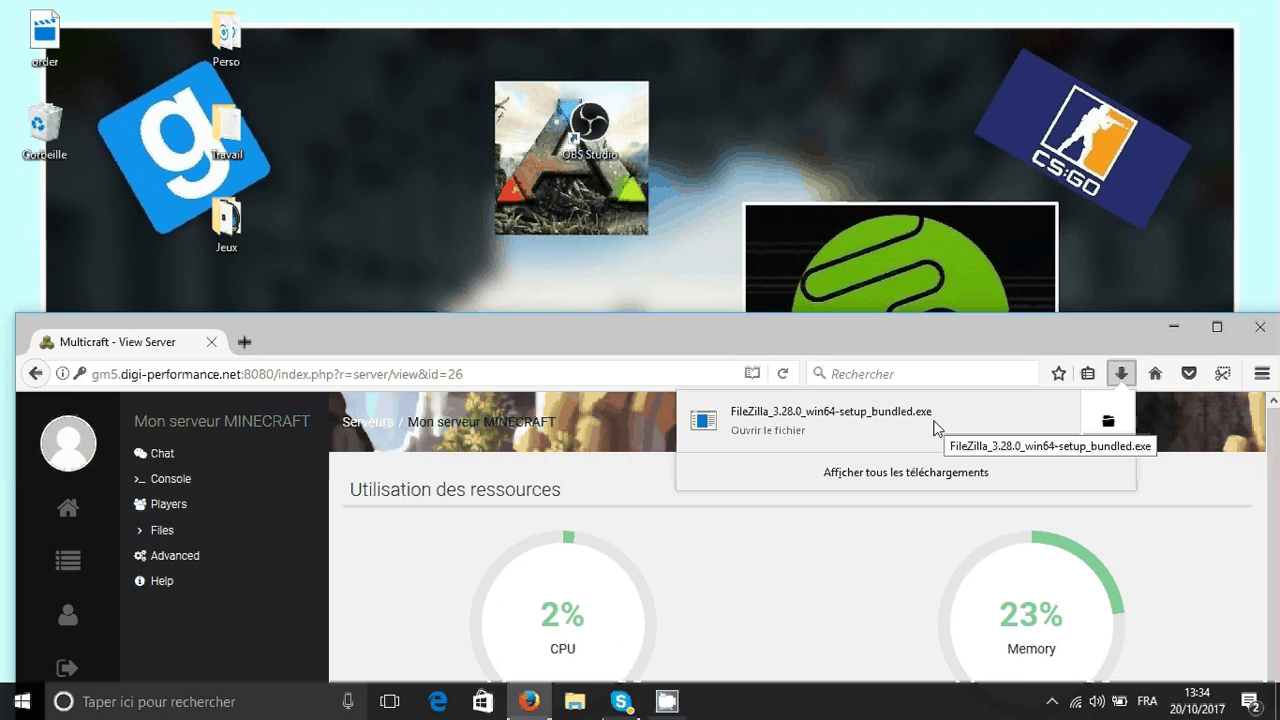
- Run the FileZilla 3.28.0 installer for all users with a desktop icon and default folders
click(910, 427)
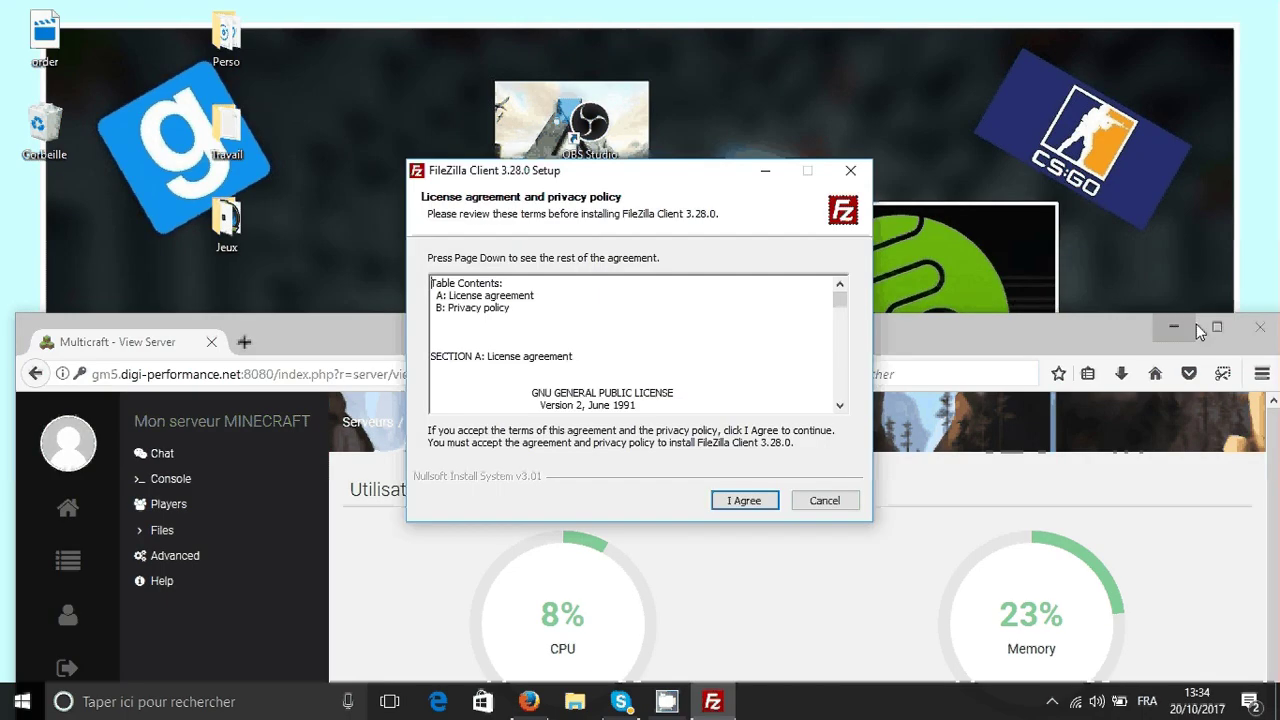
click(1196, 324)
click(1150, 10)
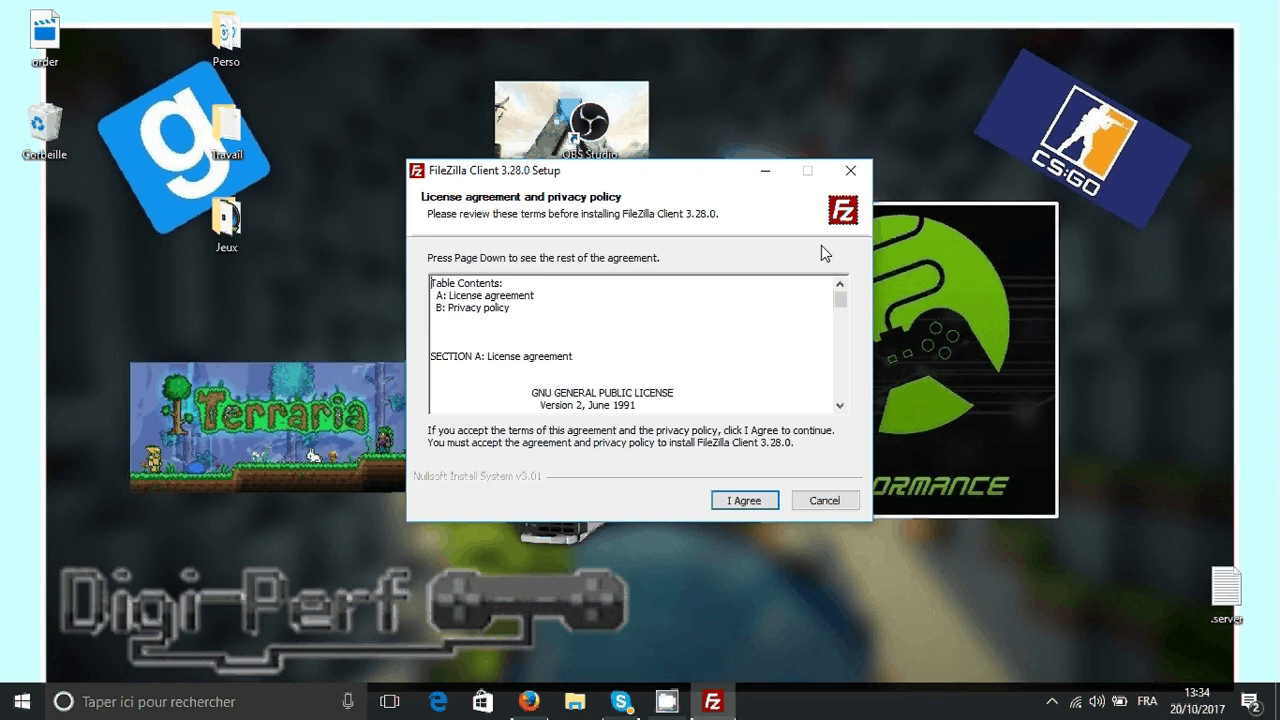
drag(840, 299, 836, 456)
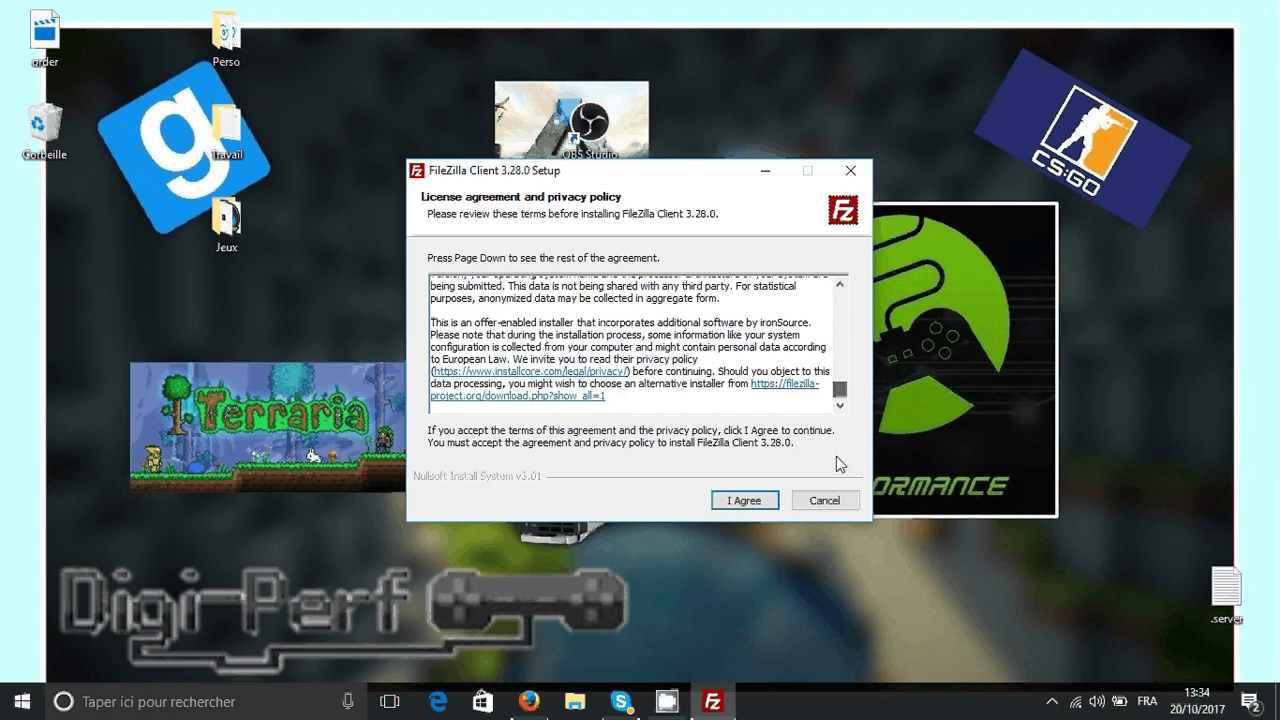
click(758, 507)
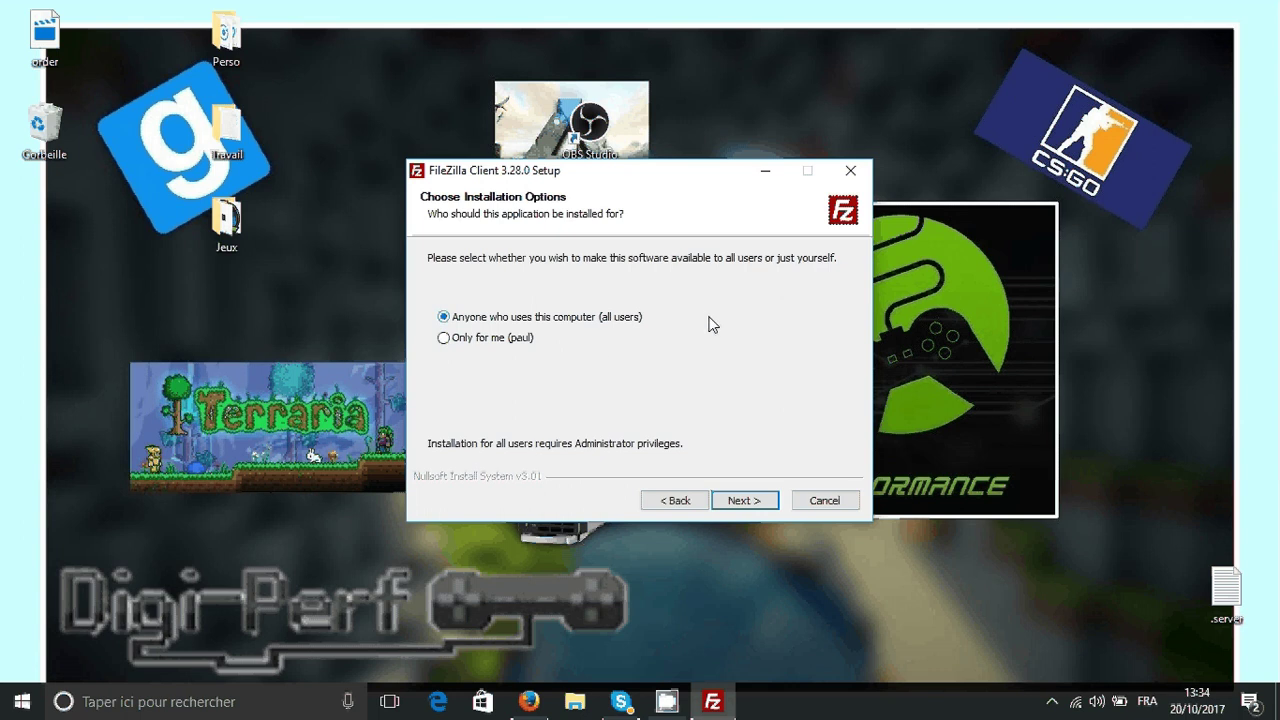
key(Return)
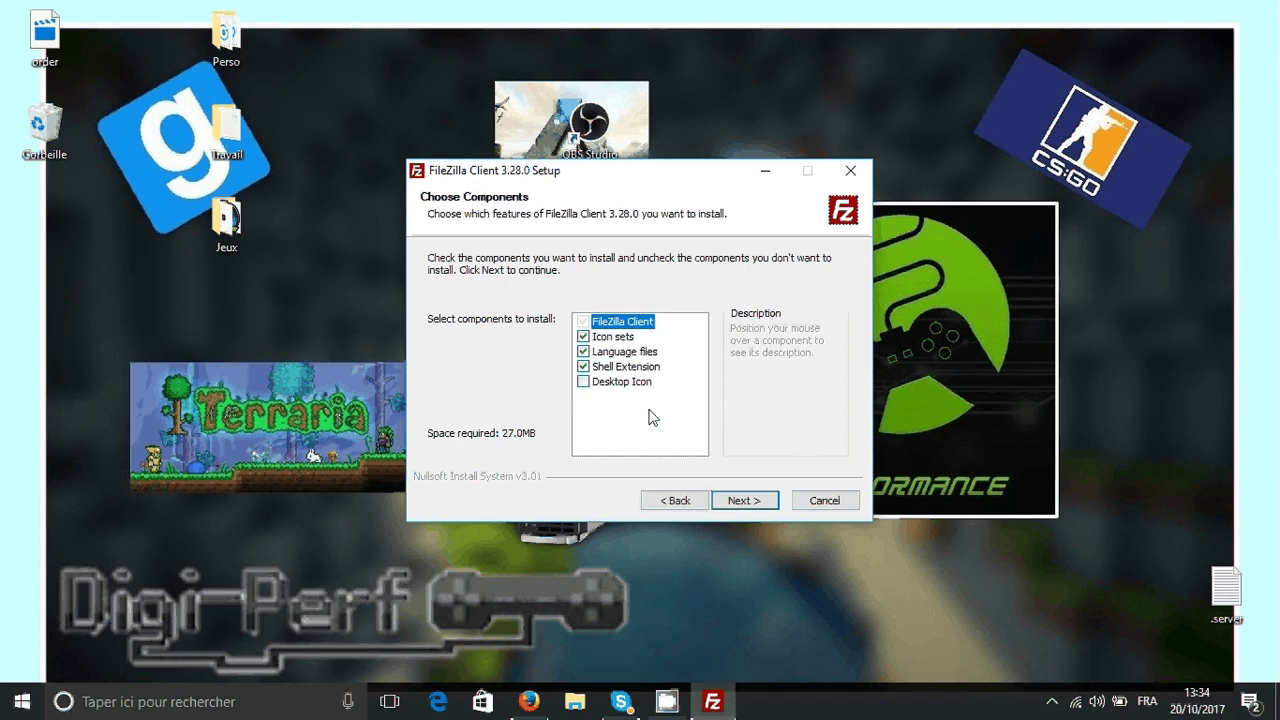
click(593, 385)
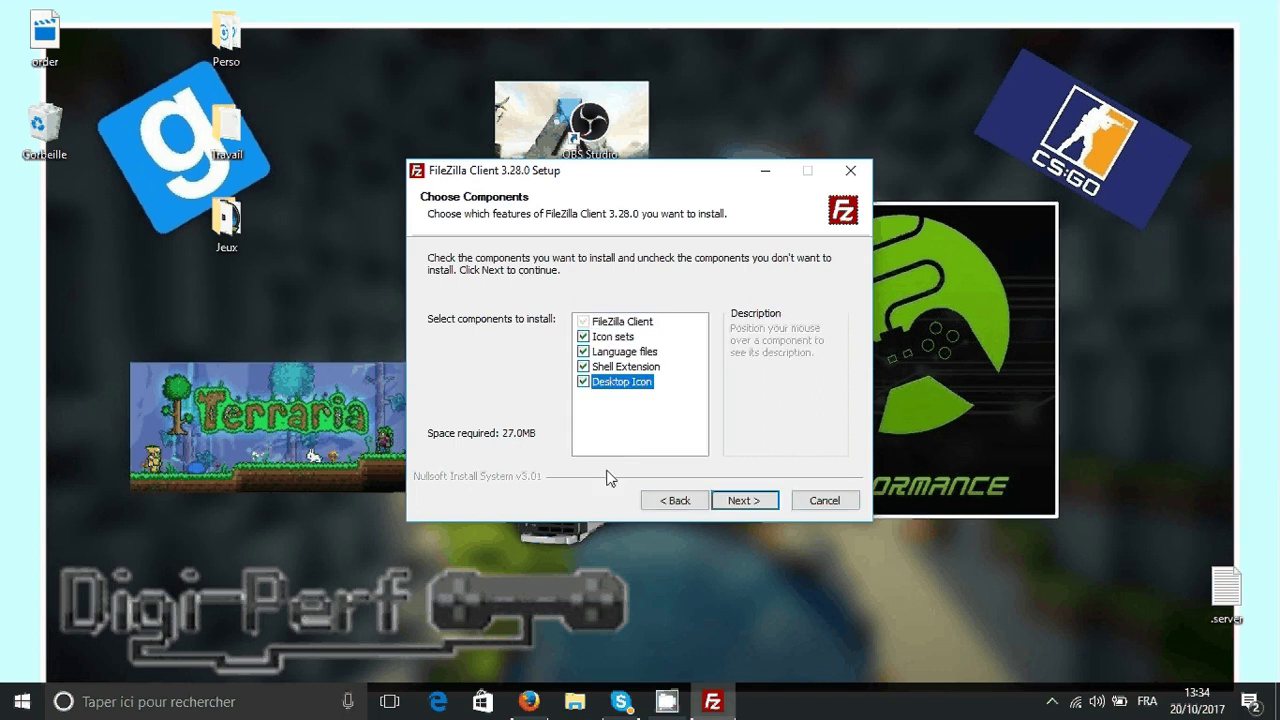
click(744, 501)
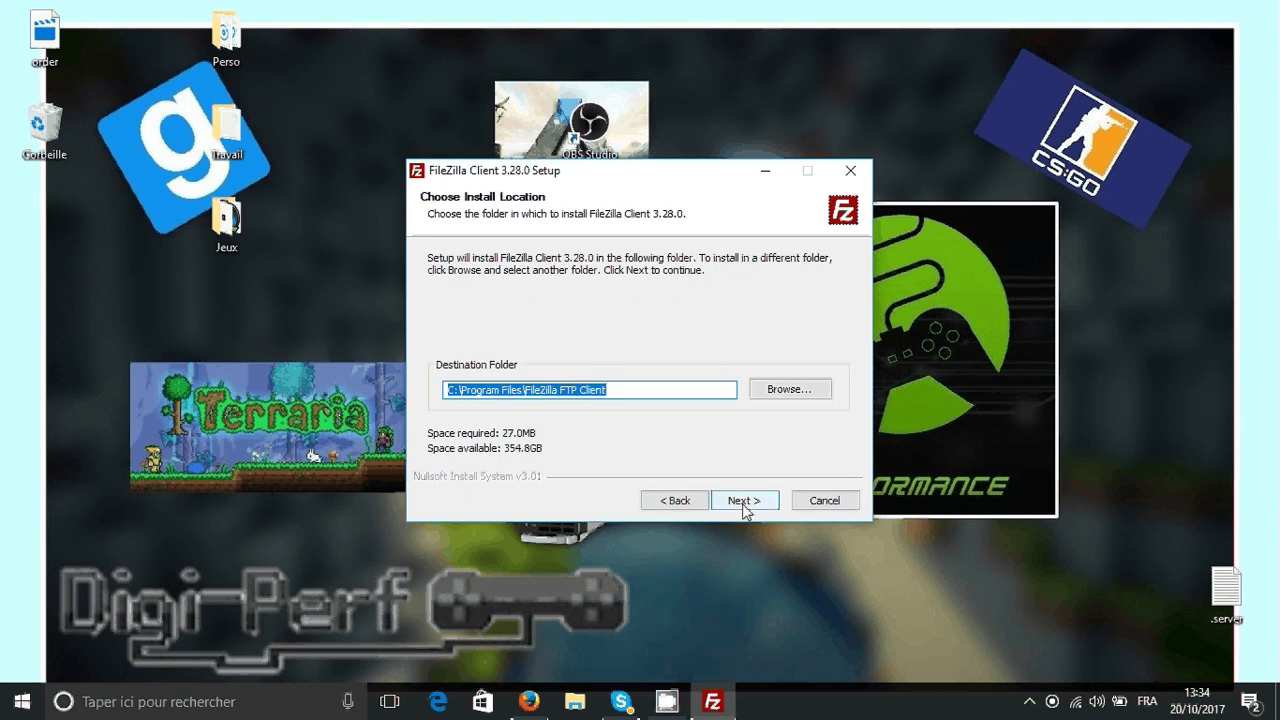
click(744, 501)
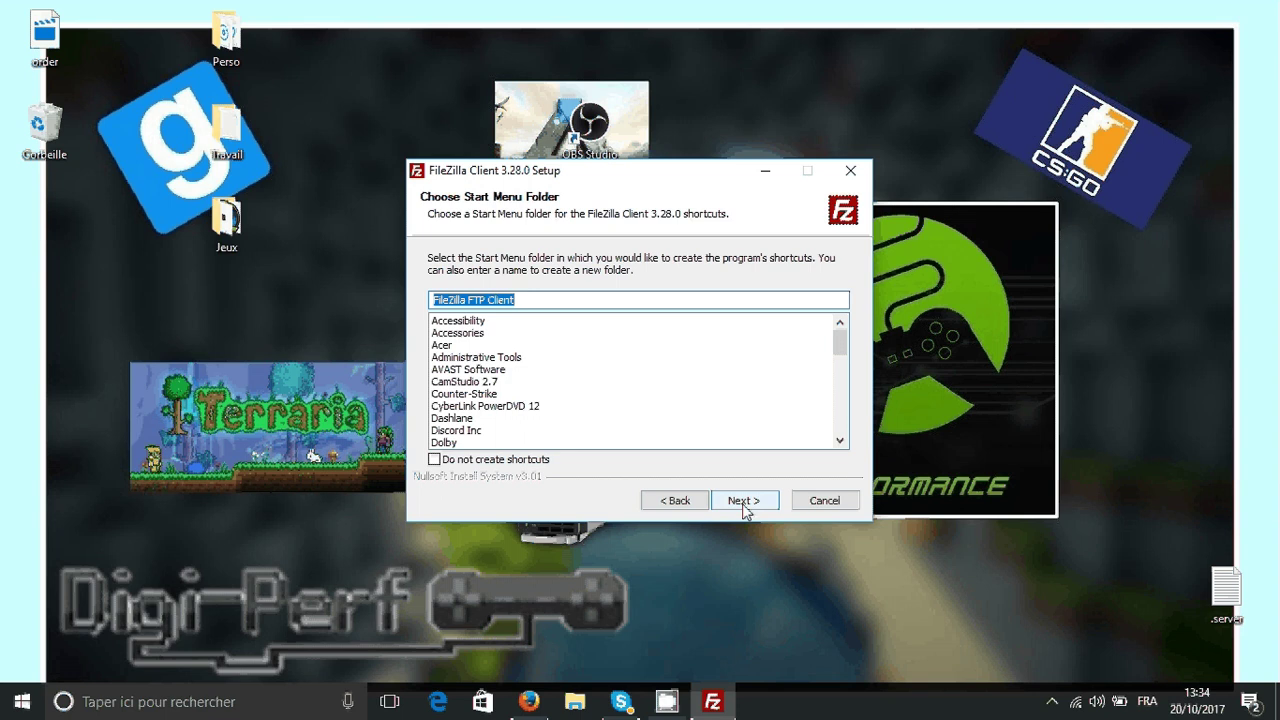
click(745, 501)
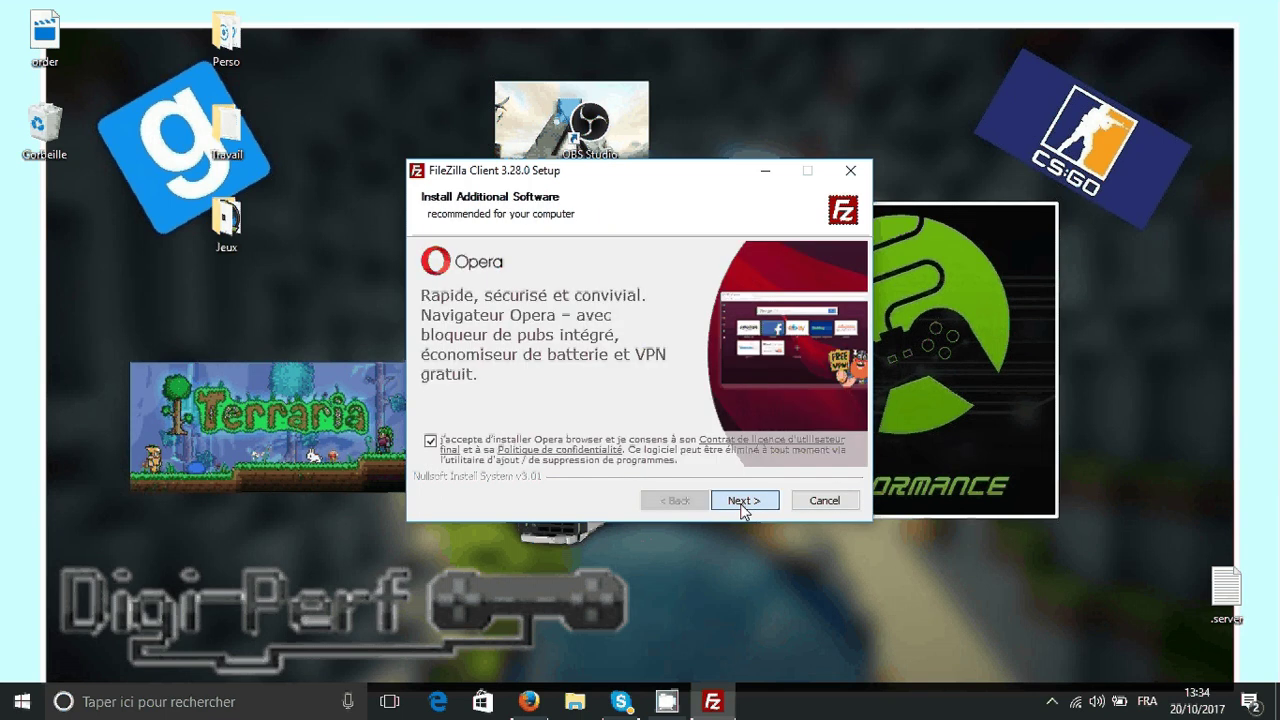
- Decline the Opera and Bing offers, install FileZilla, and finish setup to launch it
click(429, 442)
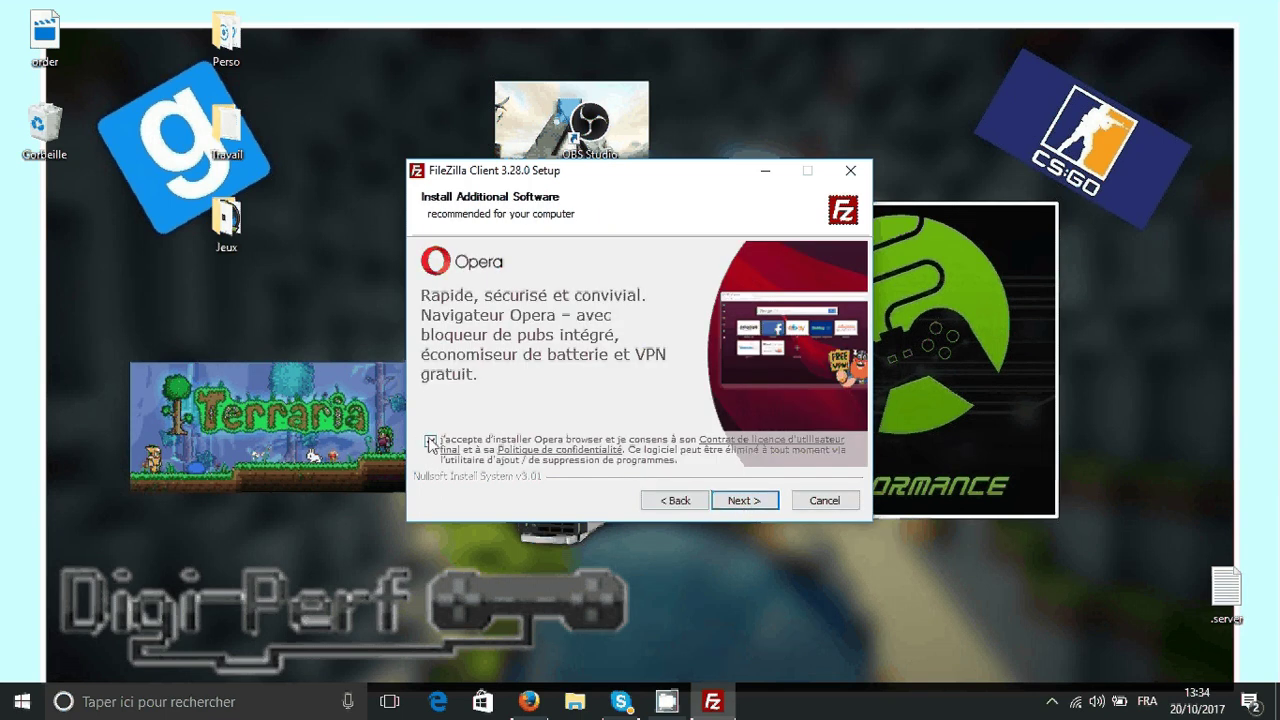
click(430, 443)
click(430, 443)
click(745, 501)
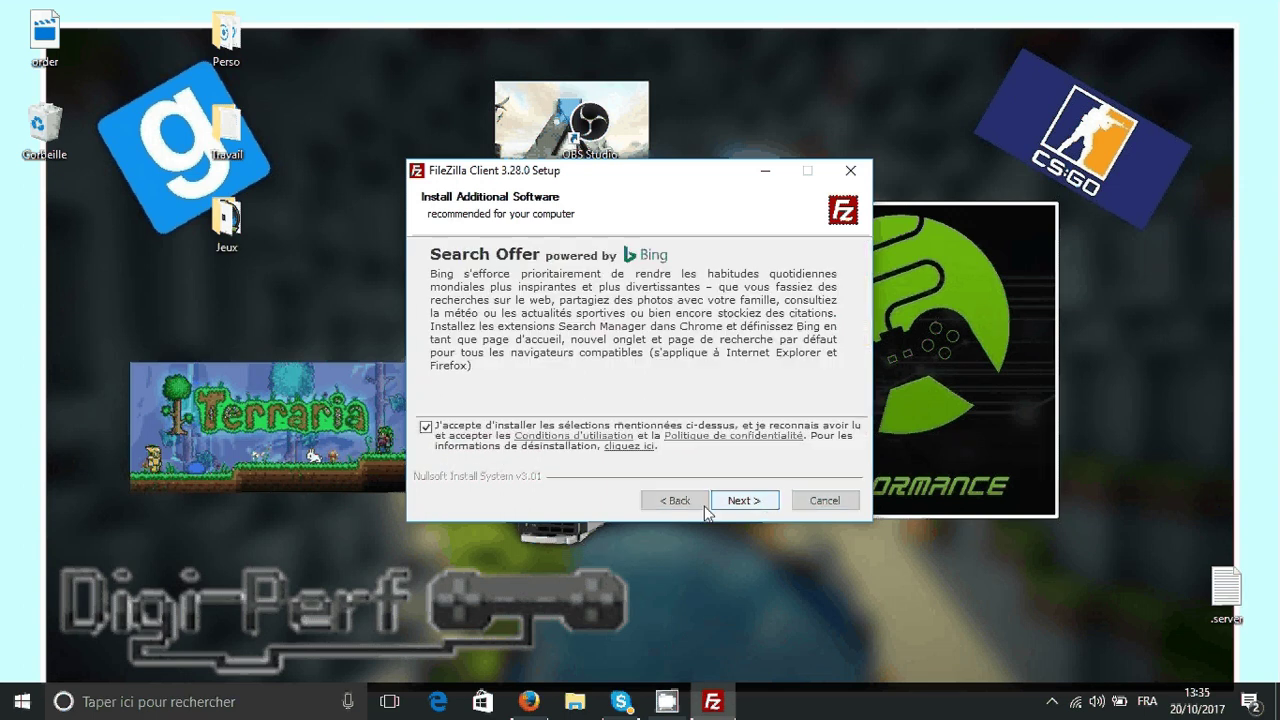
click(427, 427)
click(740, 502)
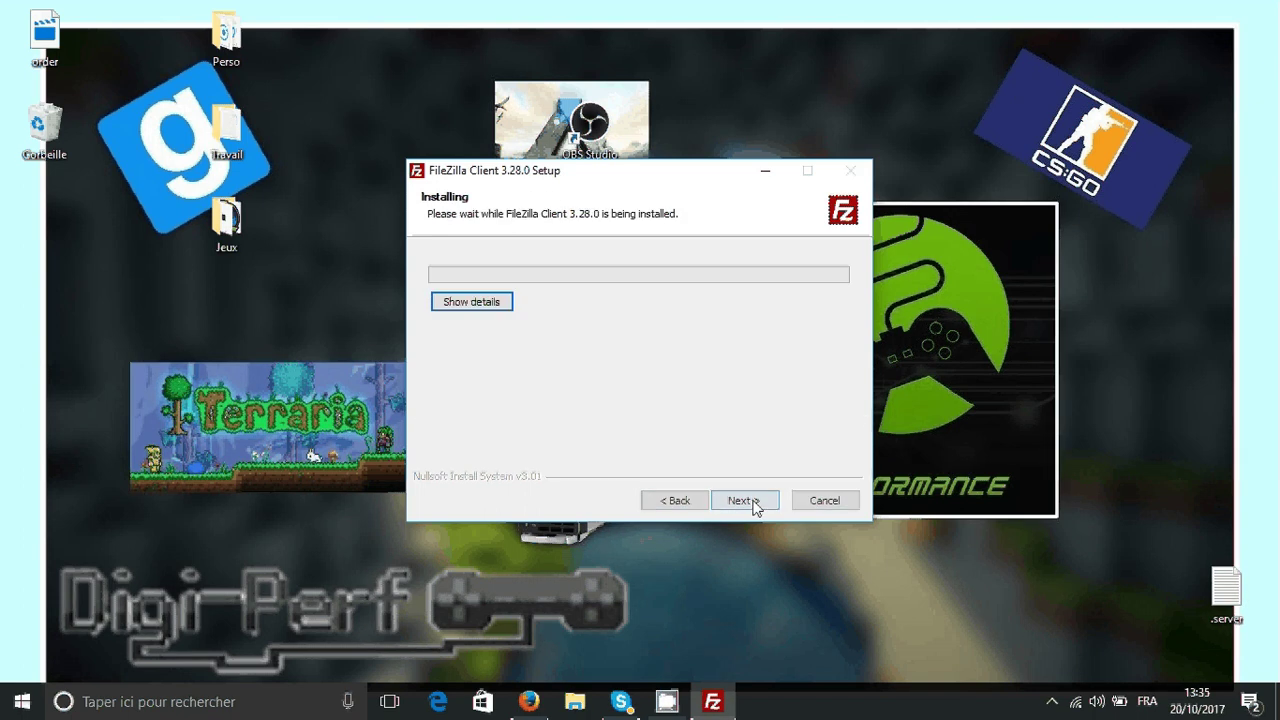
click(459, 304)
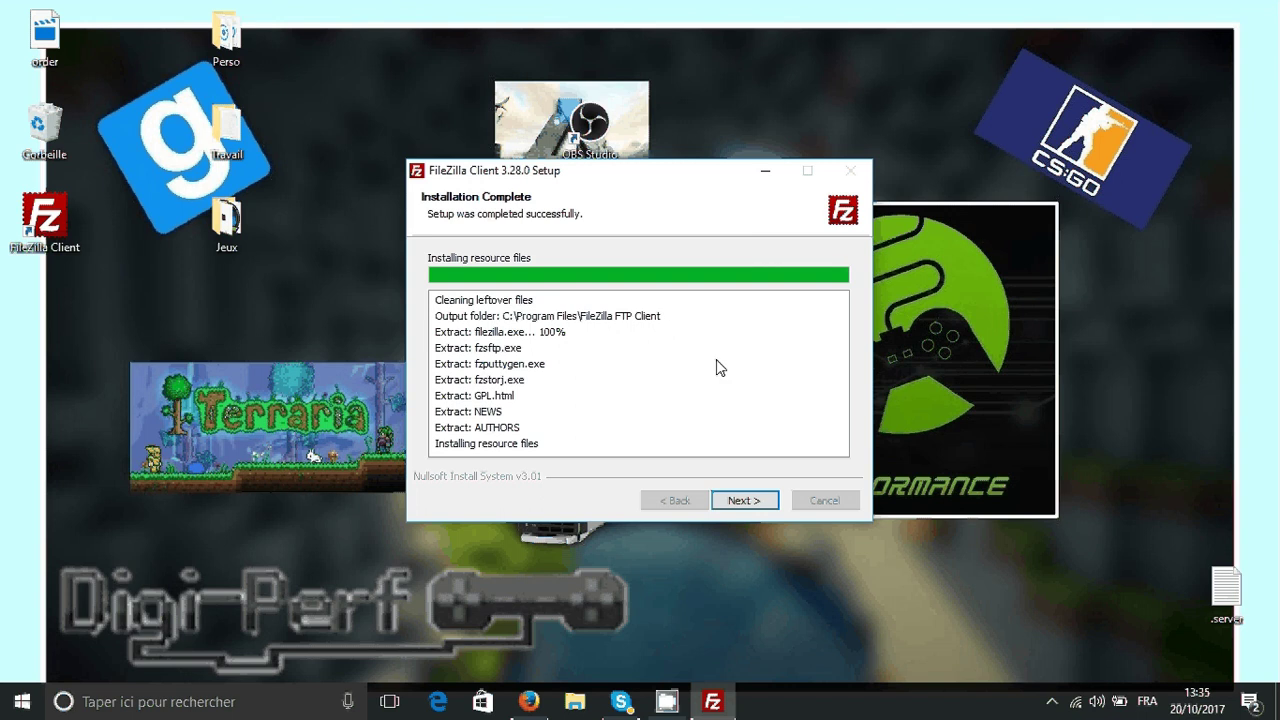
click(744, 501)
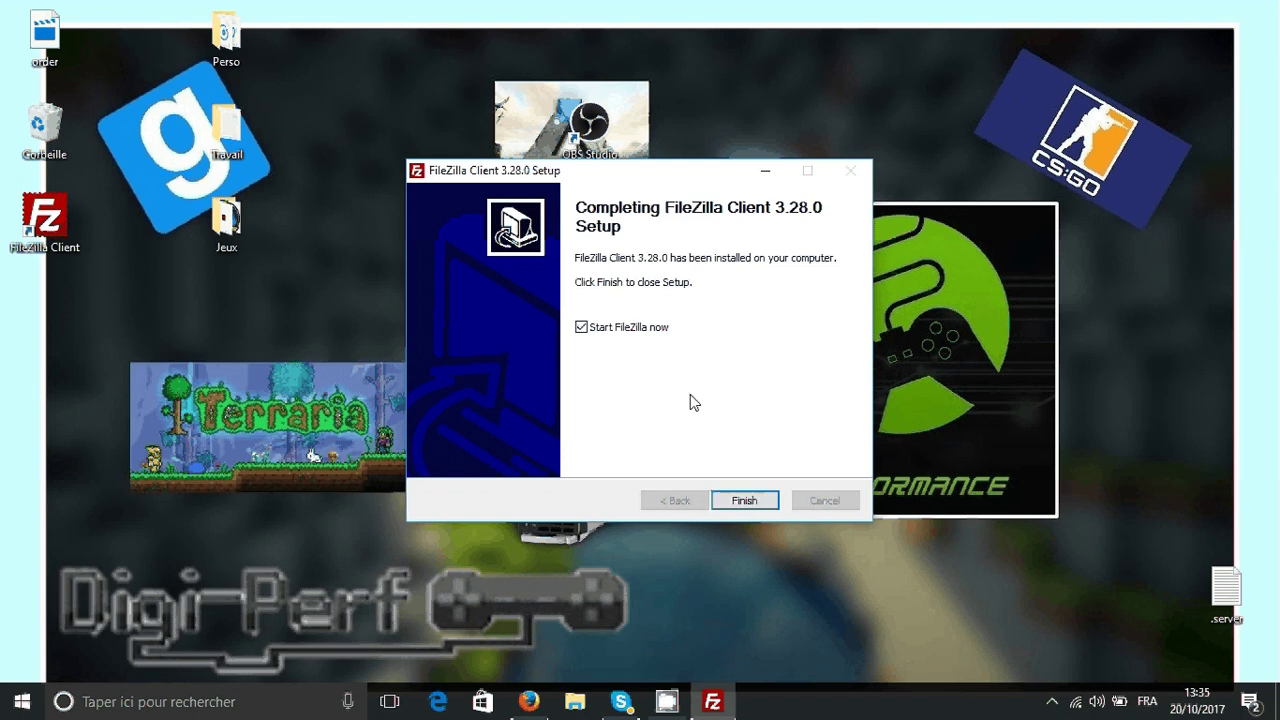
click(744, 501)
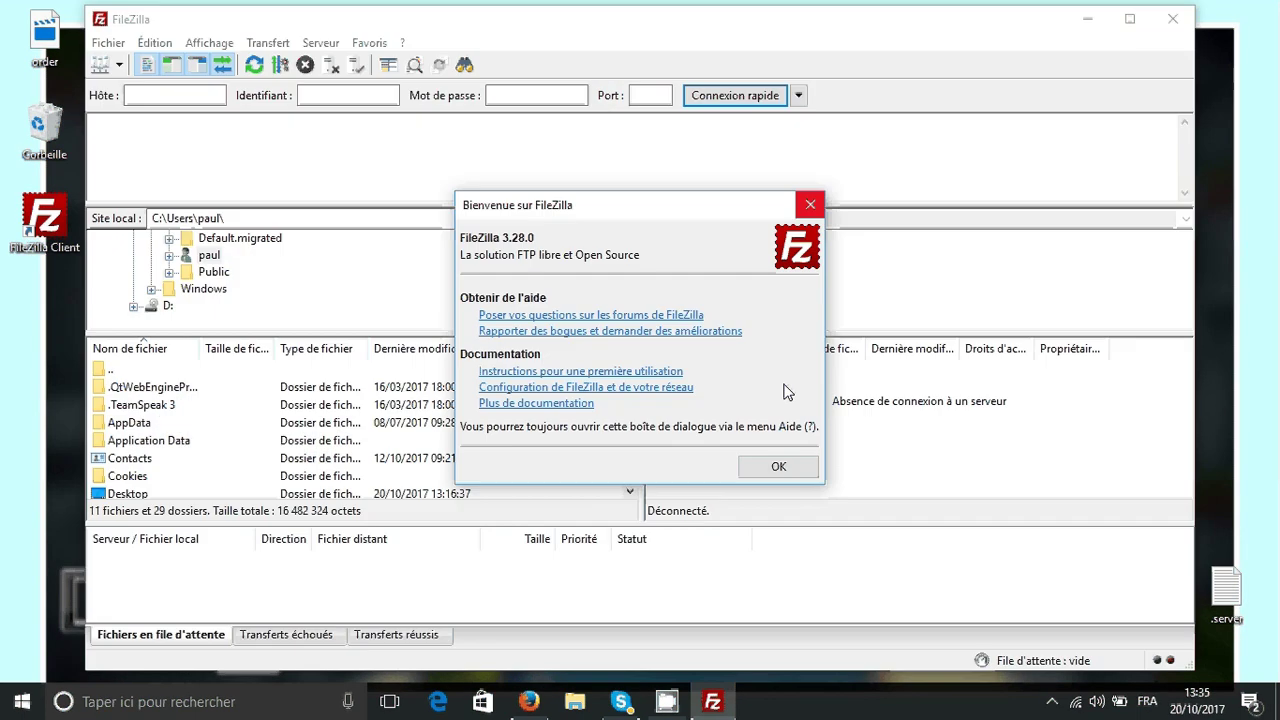
- Dismiss FileZilla's welcome message, check the Hôte, Identifiant and Port boxes, then return to Multicraft
click(770, 466)
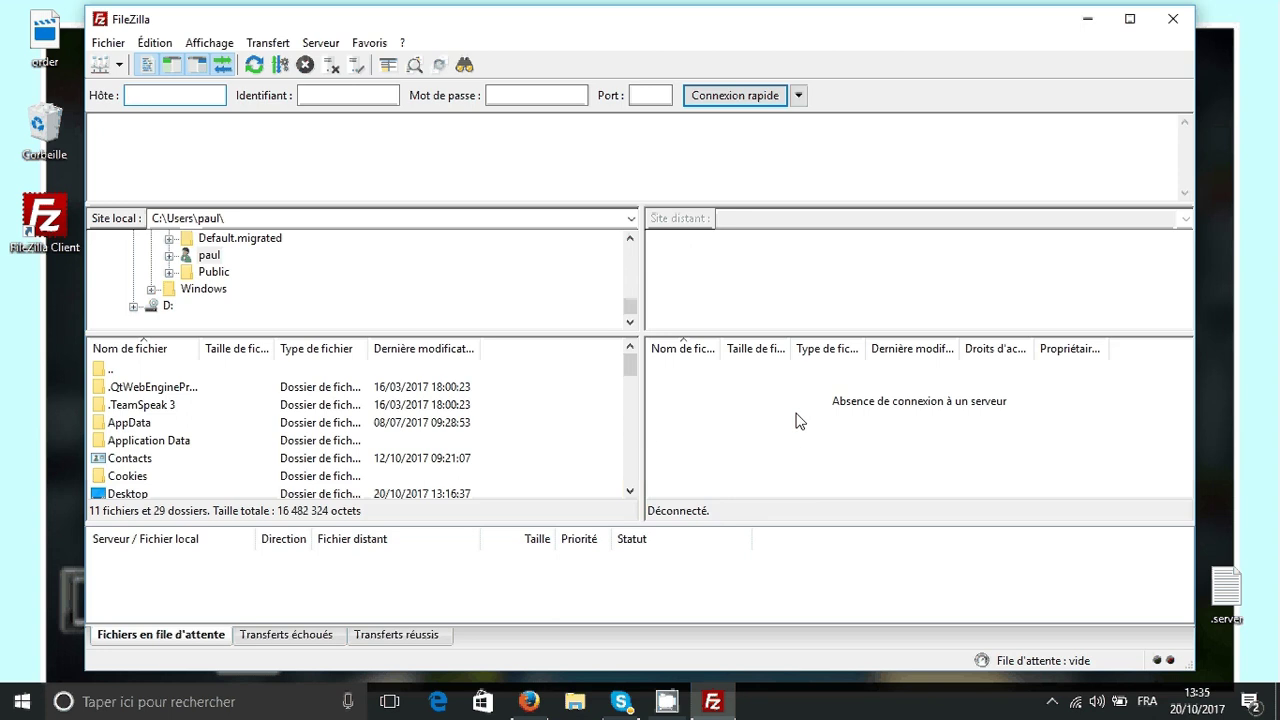
click(349, 425)
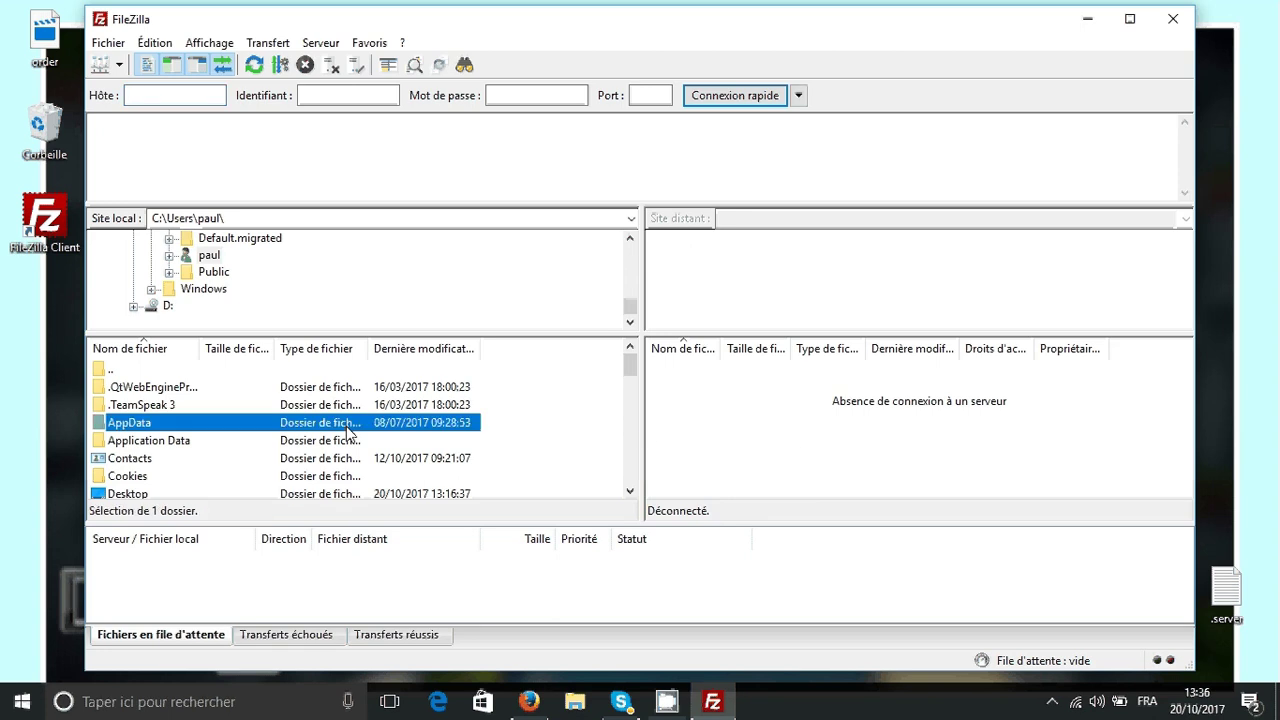
click(762, 420)
click(160, 100)
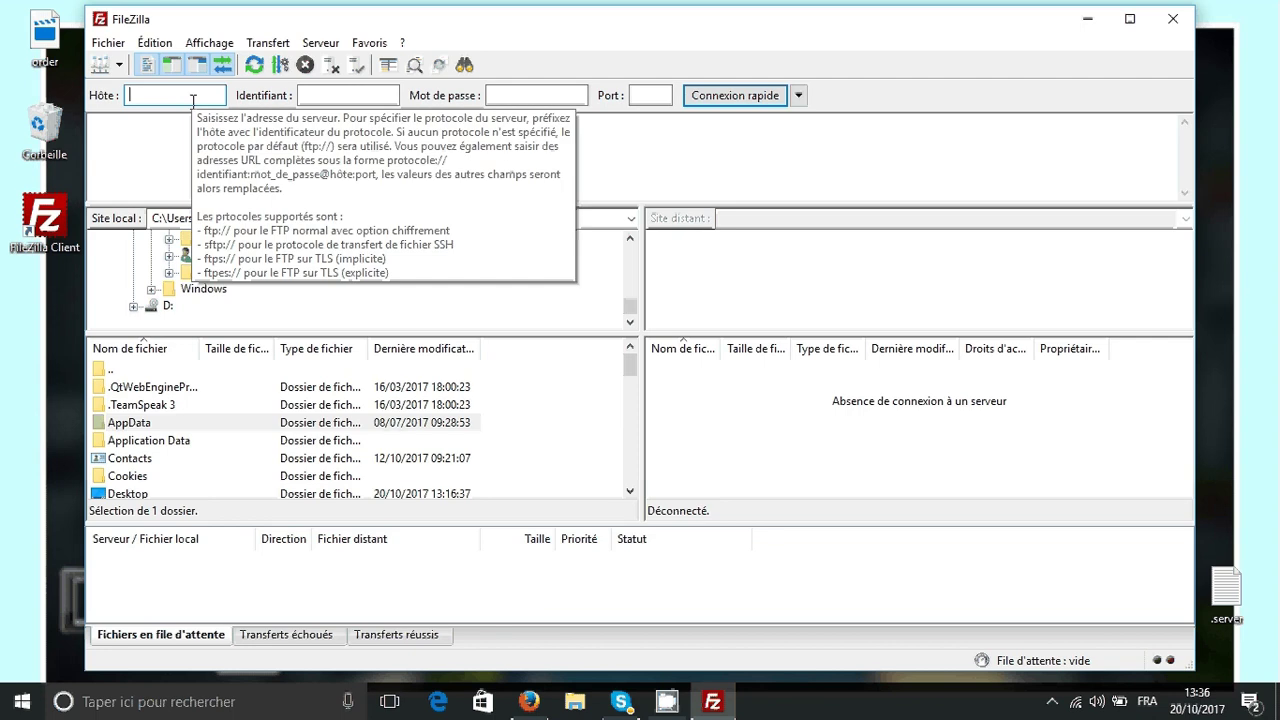
click(309, 95)
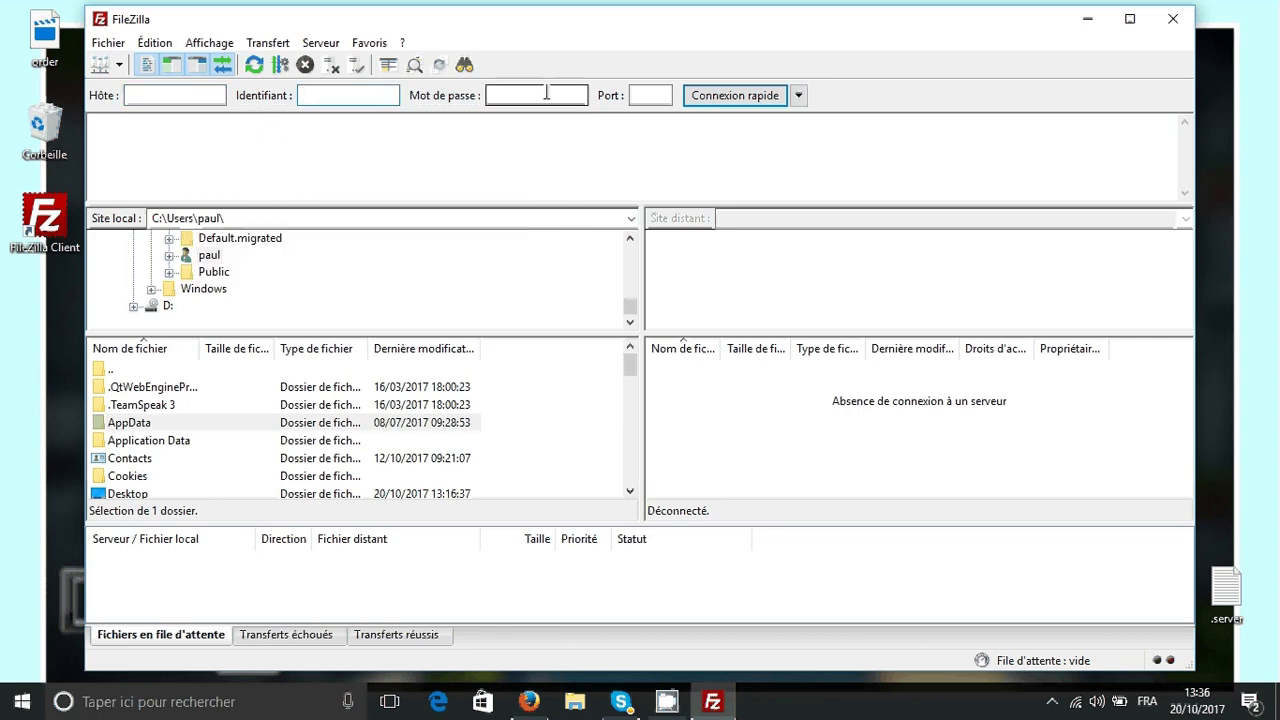
click(652, 95)
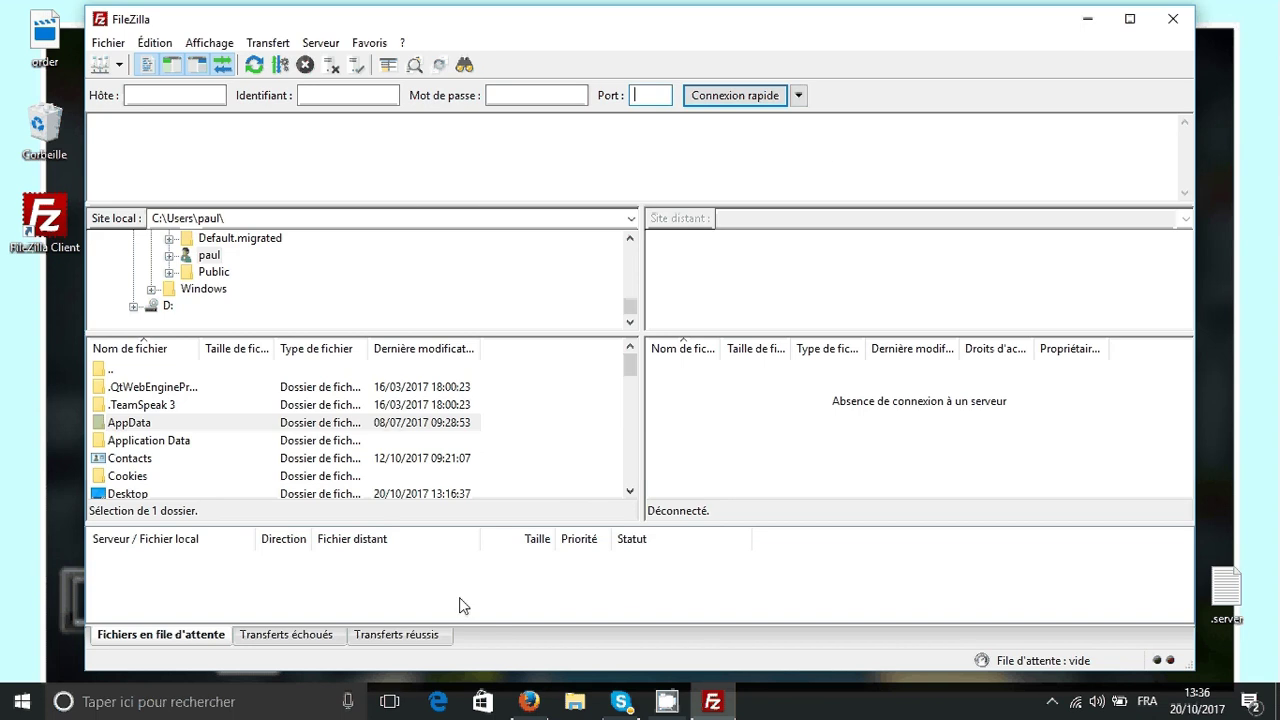
click(529, 703)
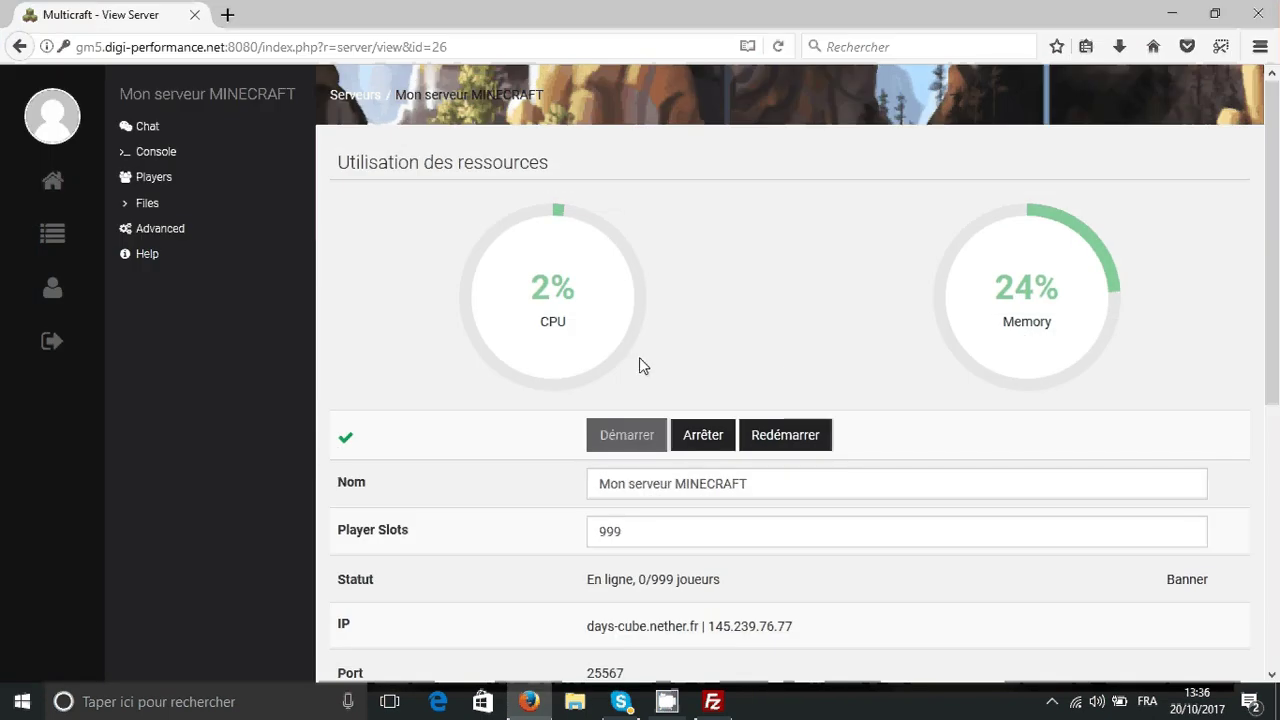
- Open Multicraft's FTP file access page and log in with the Multicraft password
click(208, 204)
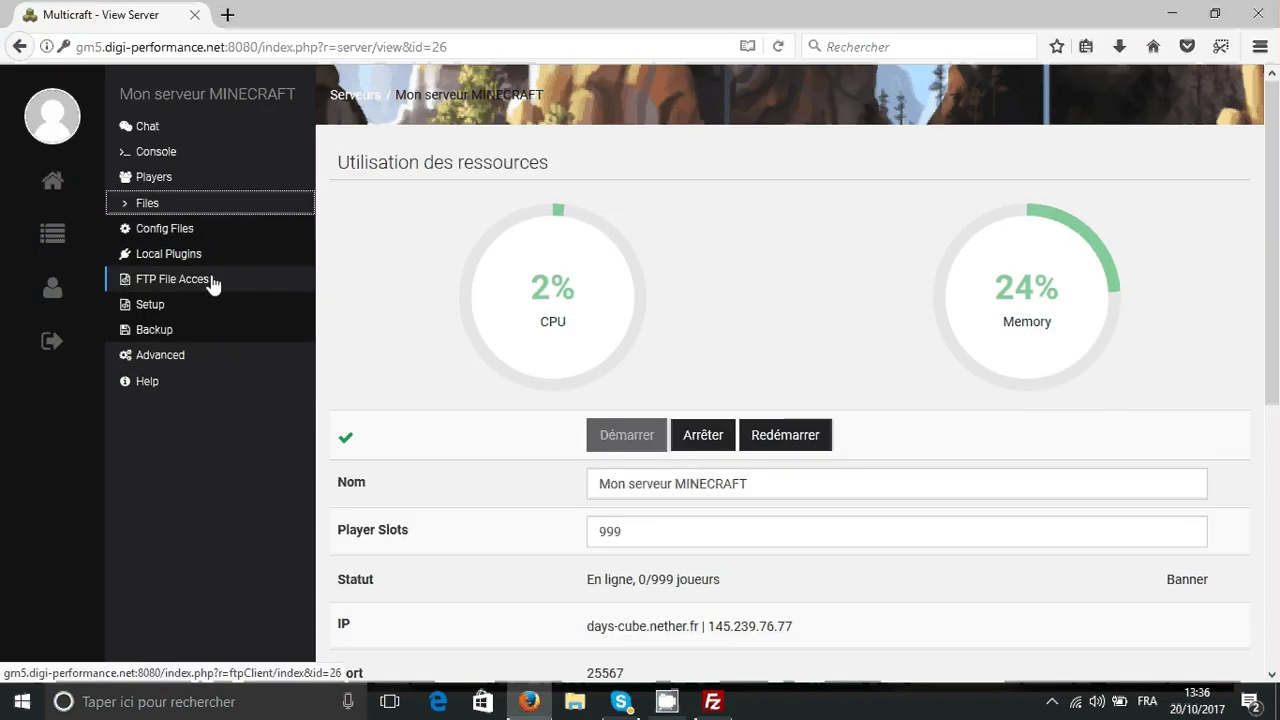
click(212, 285)
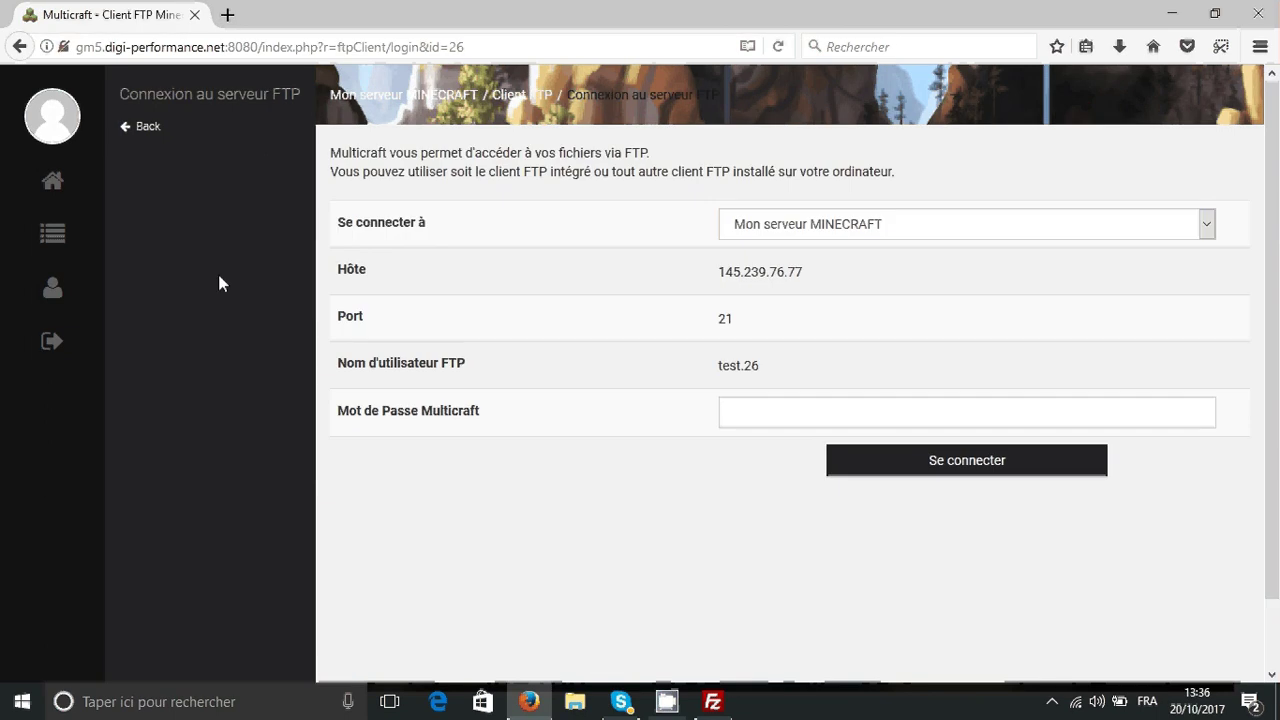
click(869, 419)
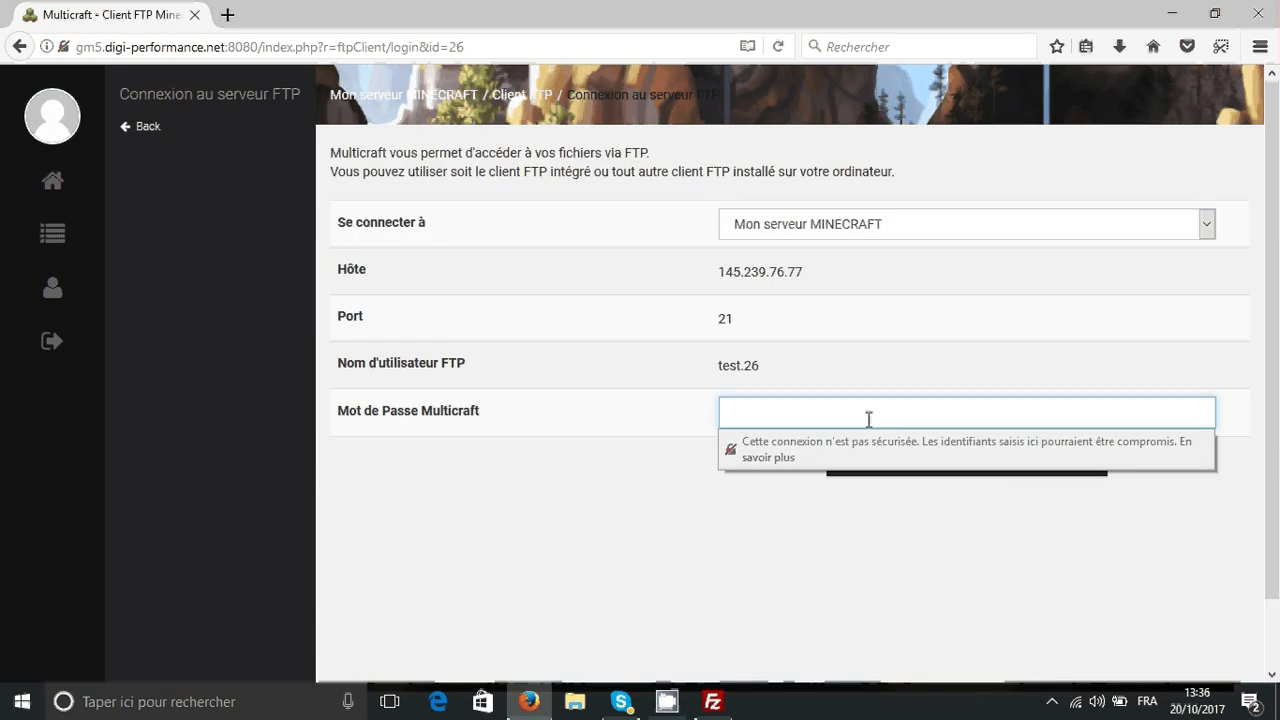
text(***)
key(BackSpace)
key(BackSpace)
key(BackSpace)
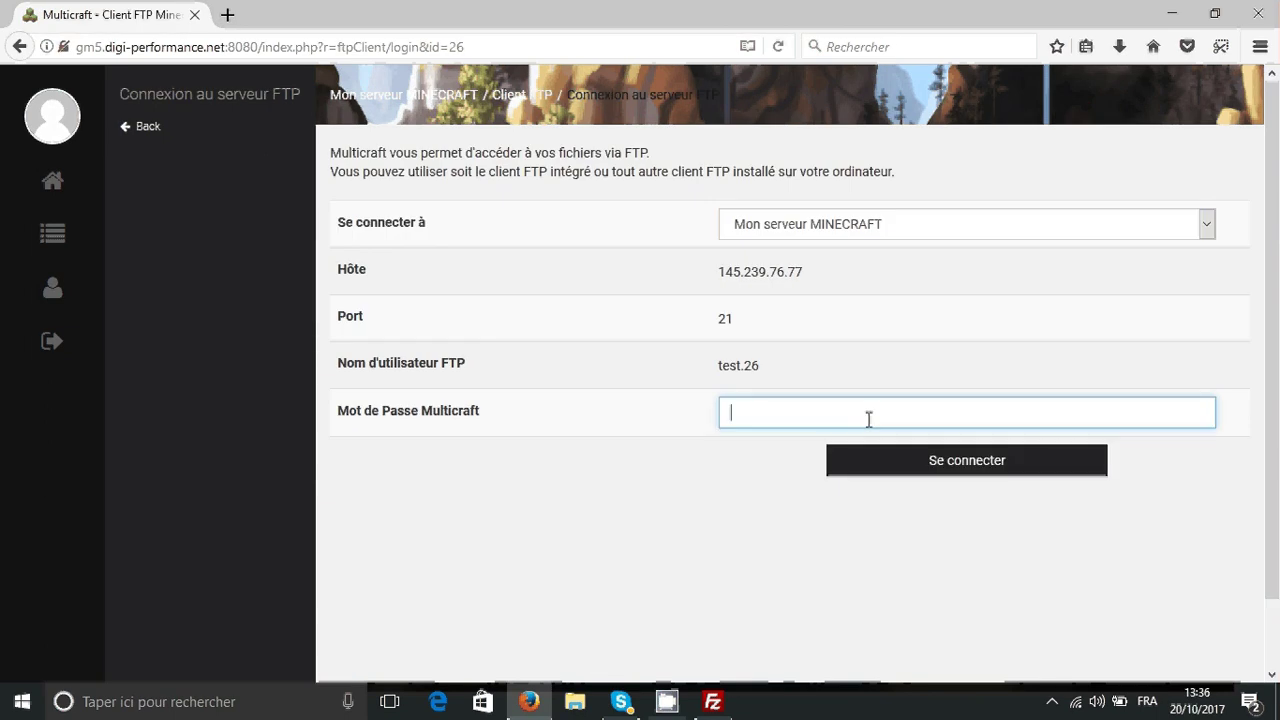
text(********)
key(Return)
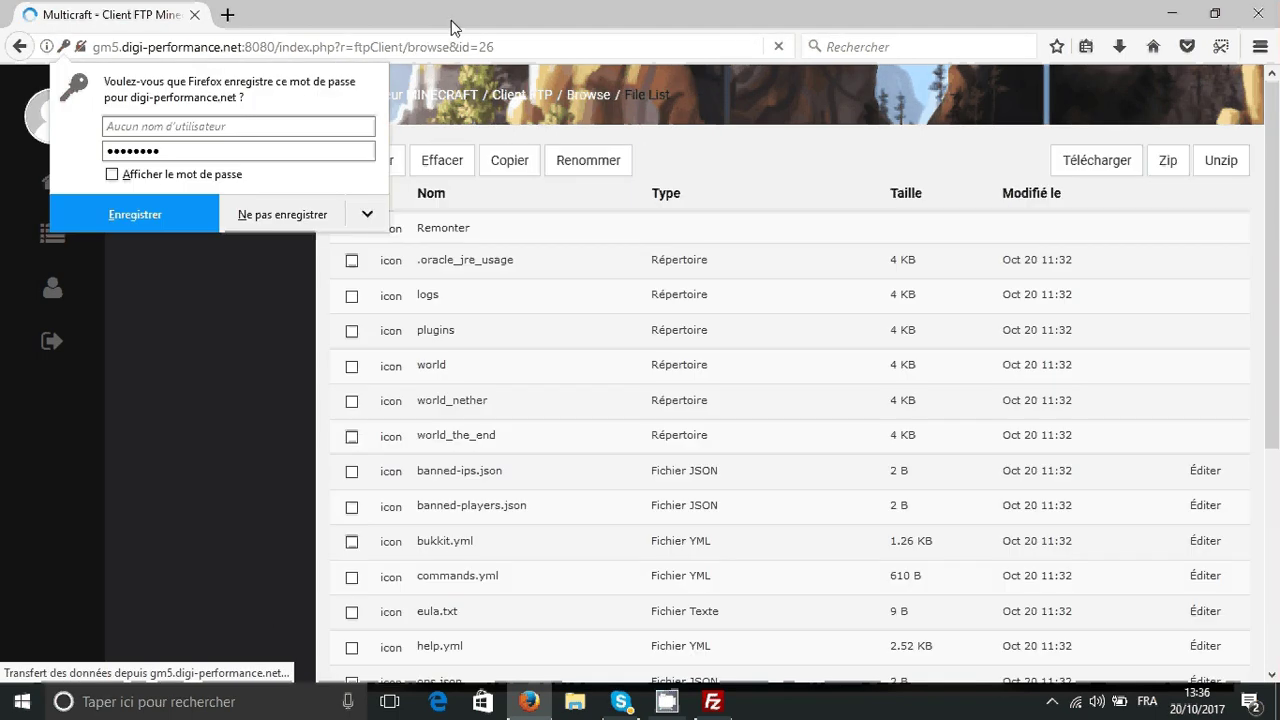
click(508, 78)
- Glance at the upload form, go back to the FTP details, and select host 145.239.76.77
scroll(548, 492, down, 5)
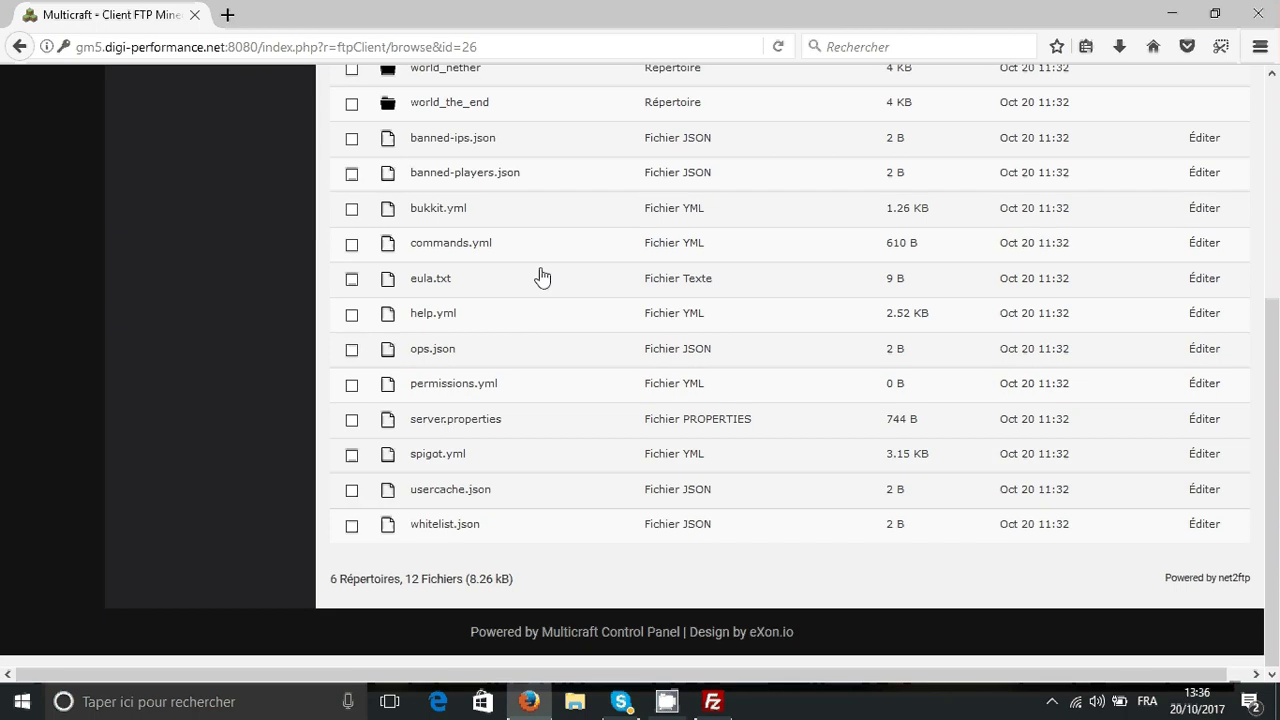
scroll(550, 290, up, 5)
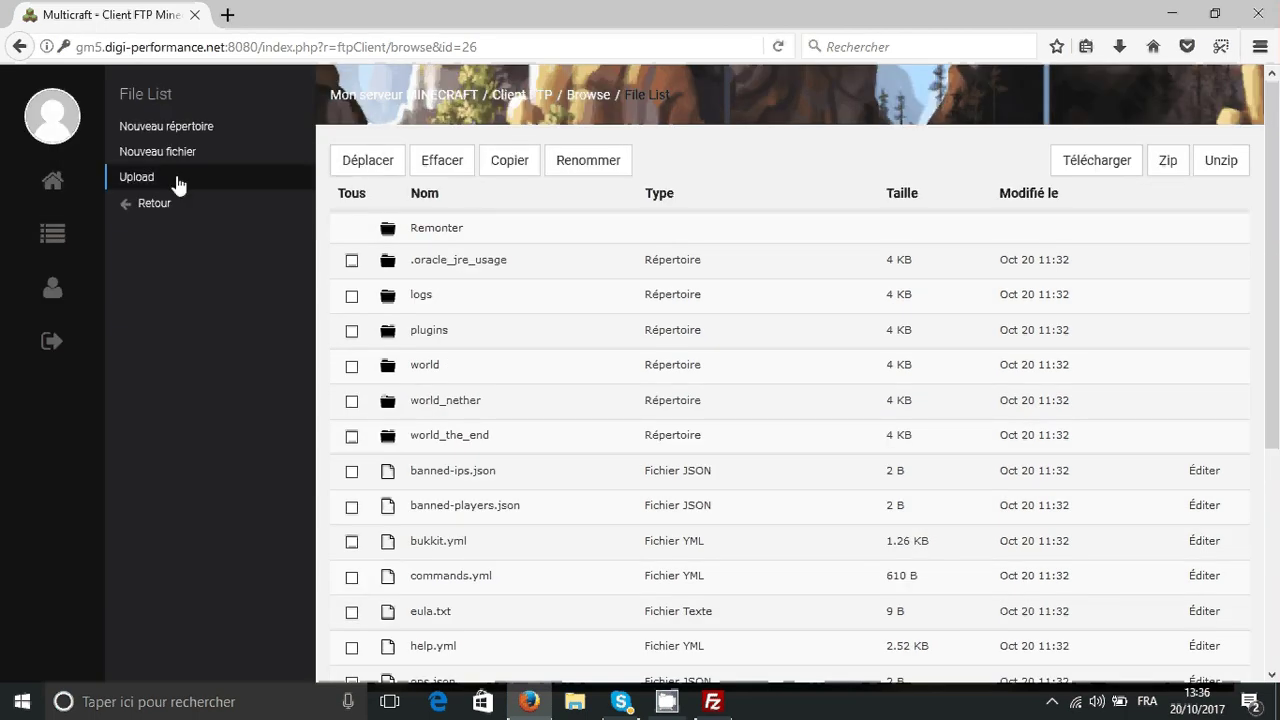
click(136, 177)
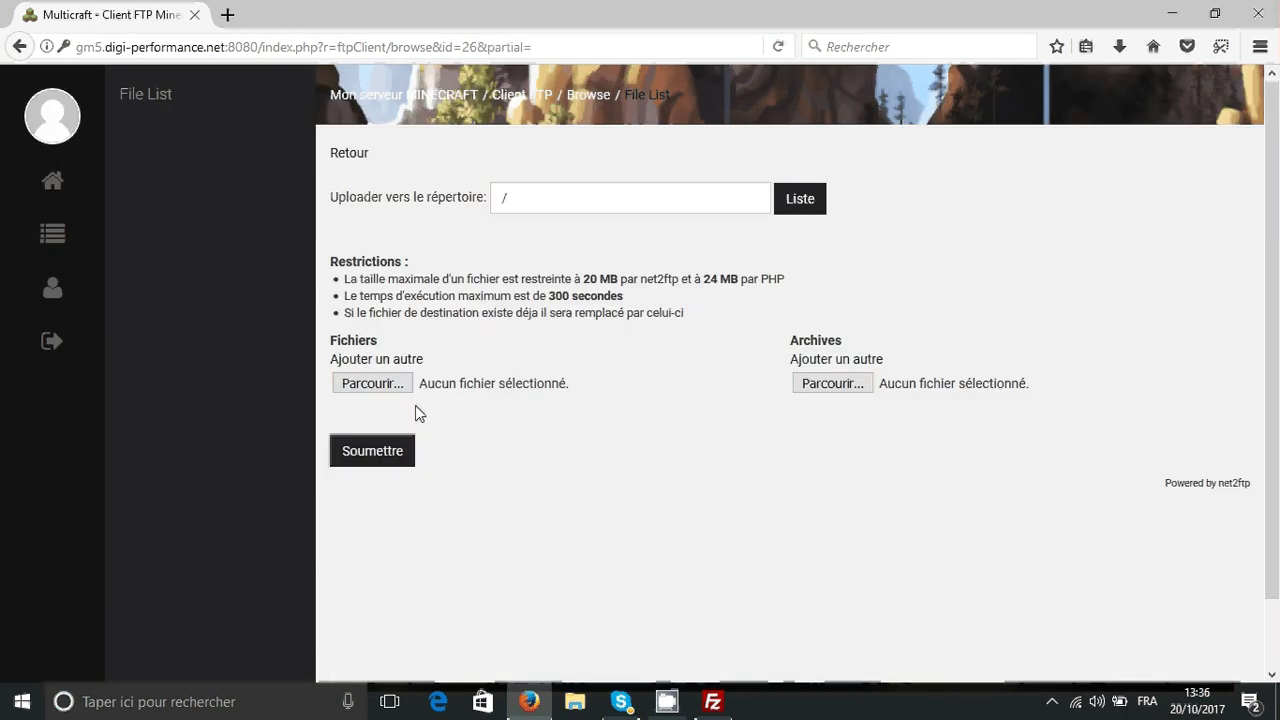
click(374, 384)
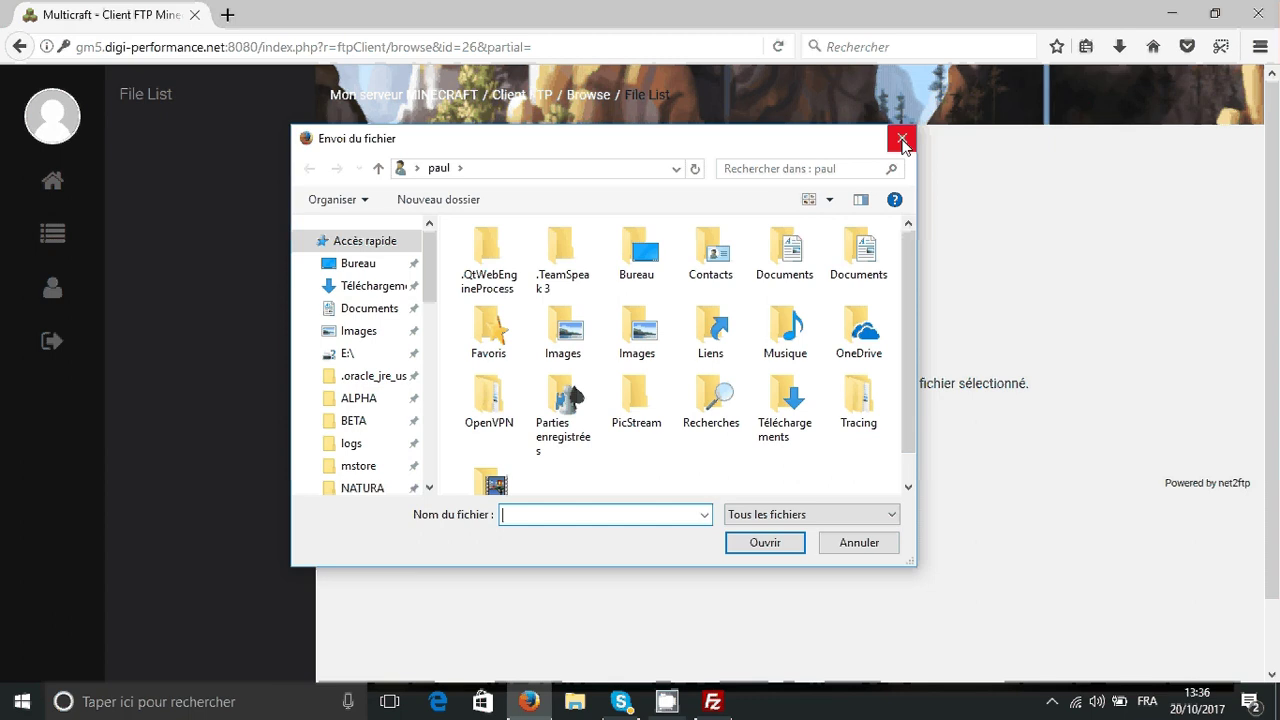
click(901, 138)
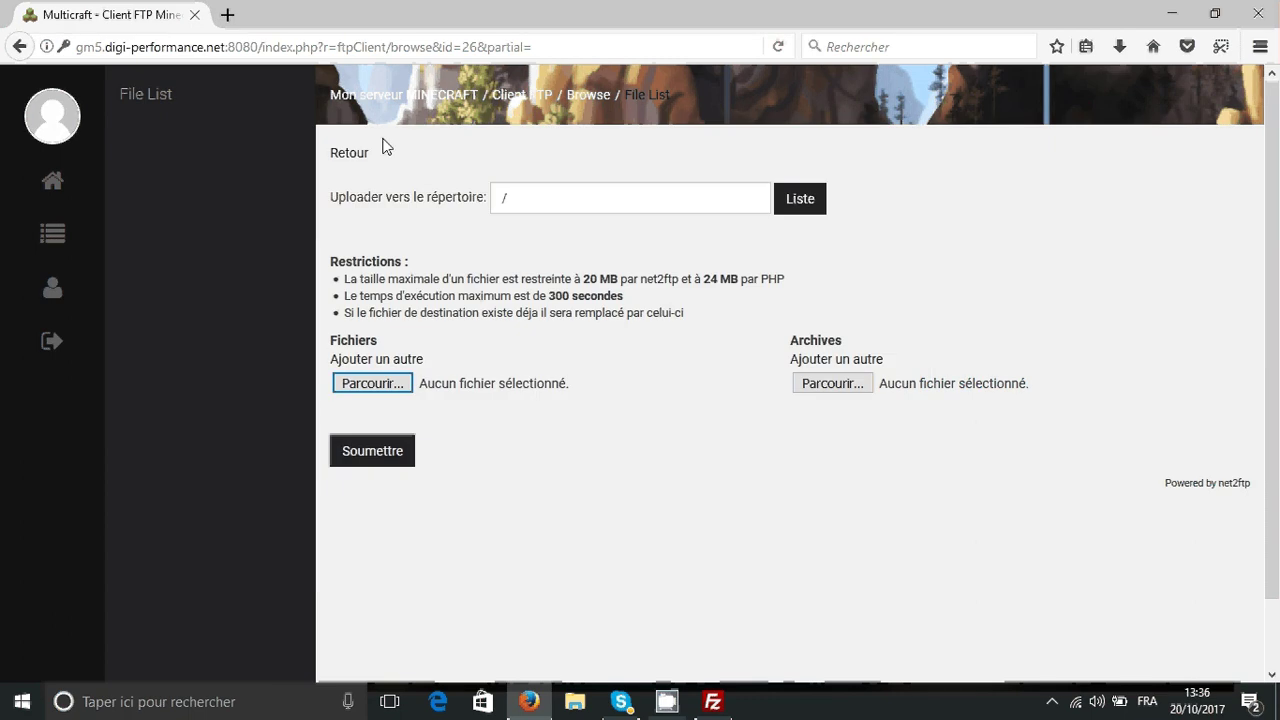
click(16, 46)
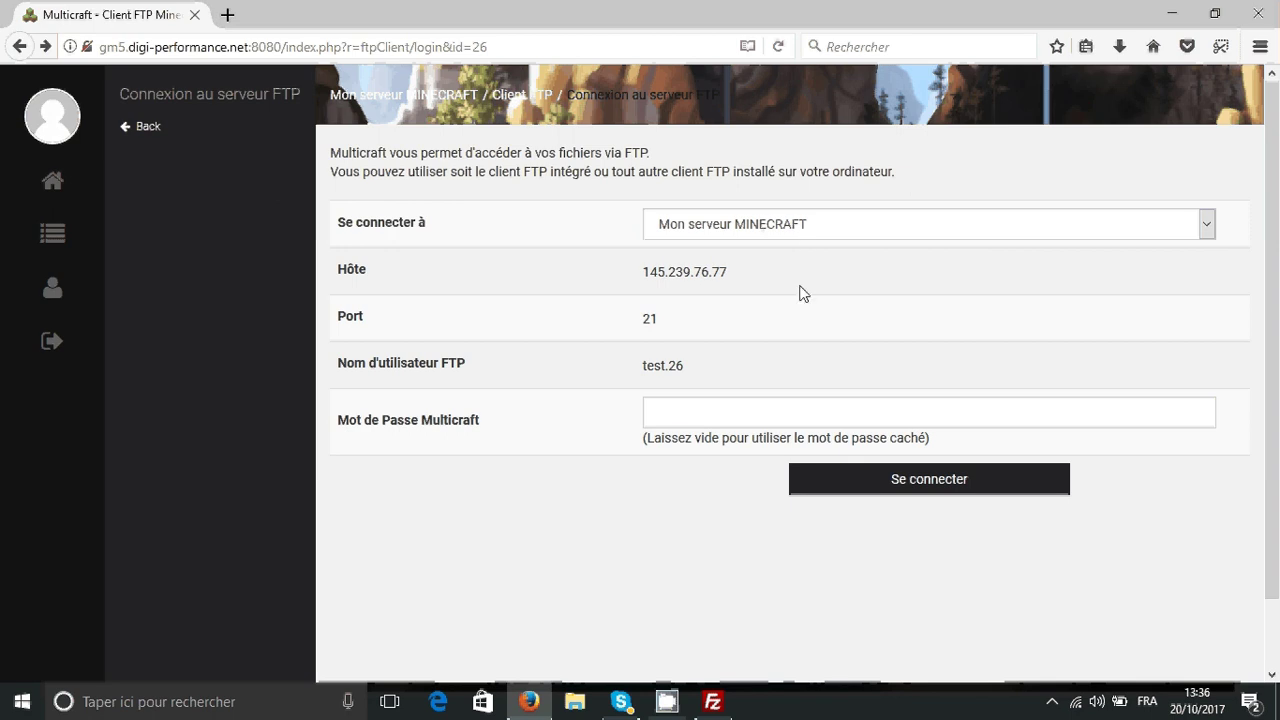
drag(730, 272, 648, 274)
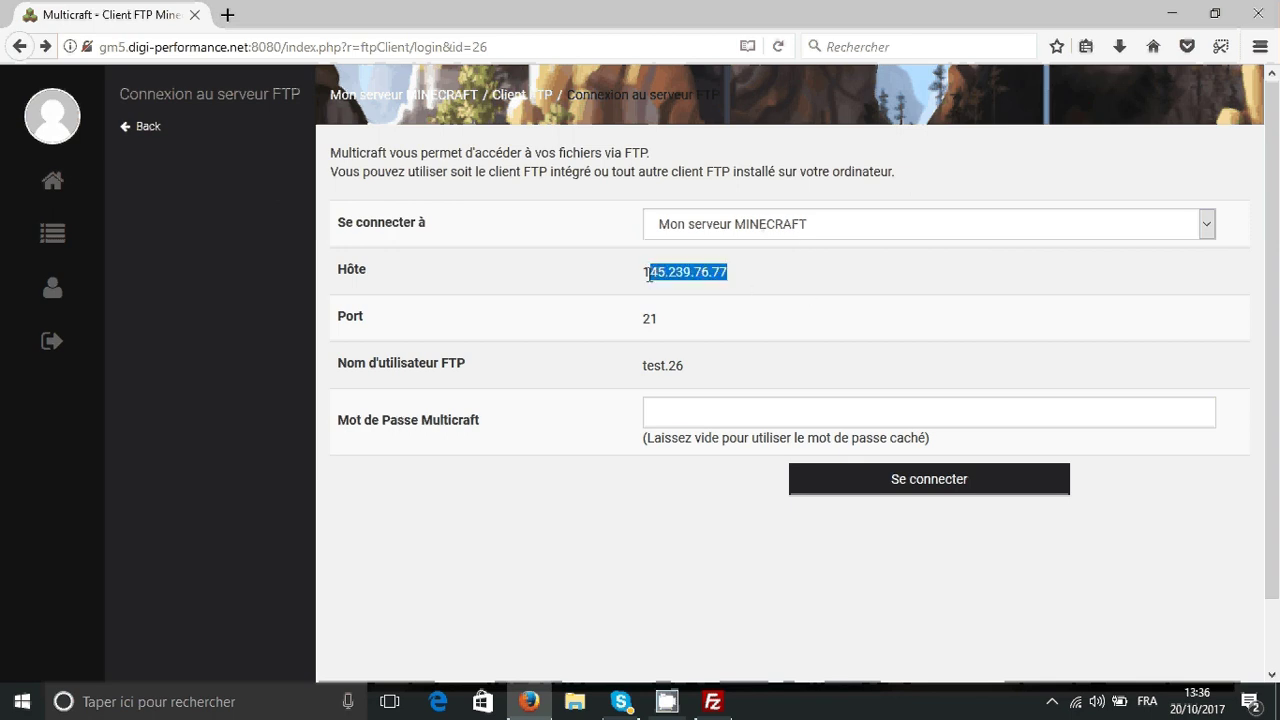
- Copy the host address 145.239.76.77 from Multicraft into FileZilla's Hôte box
click(729, 272)
drag(757, 267, 608, 268)
click(650, 270)
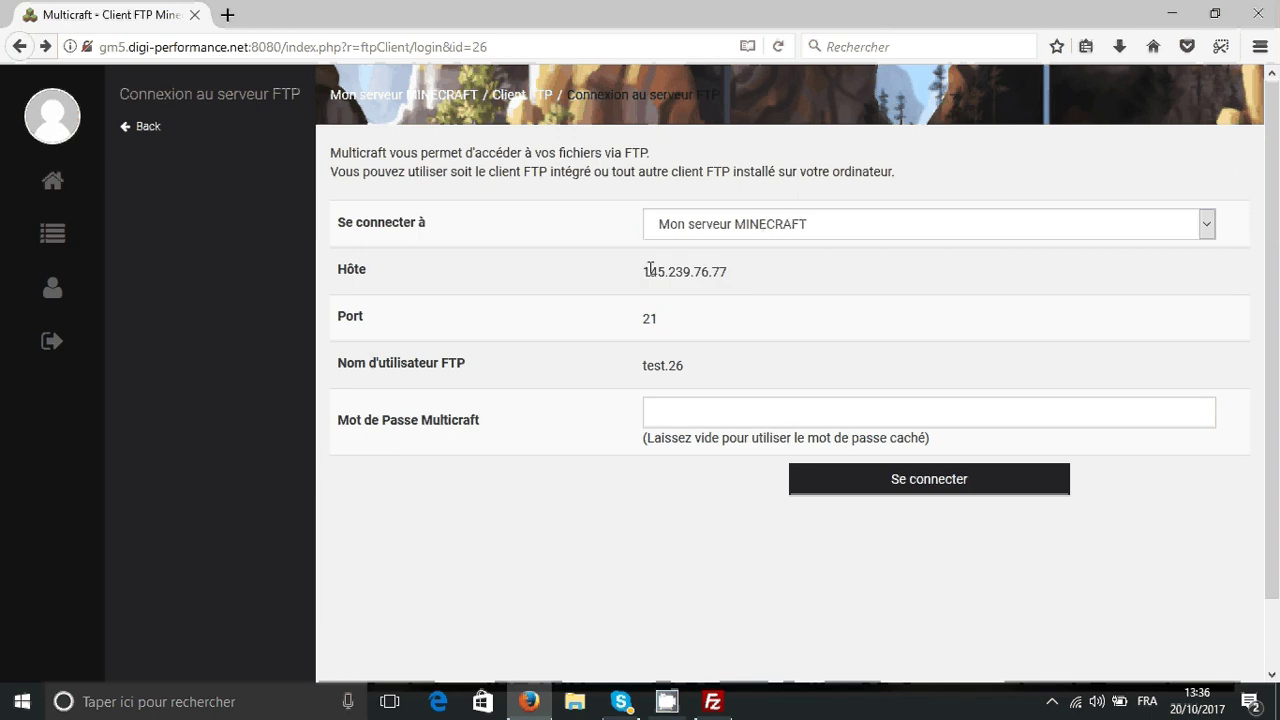
drag(648, 274, 730, 272)
key(ctrl+c)
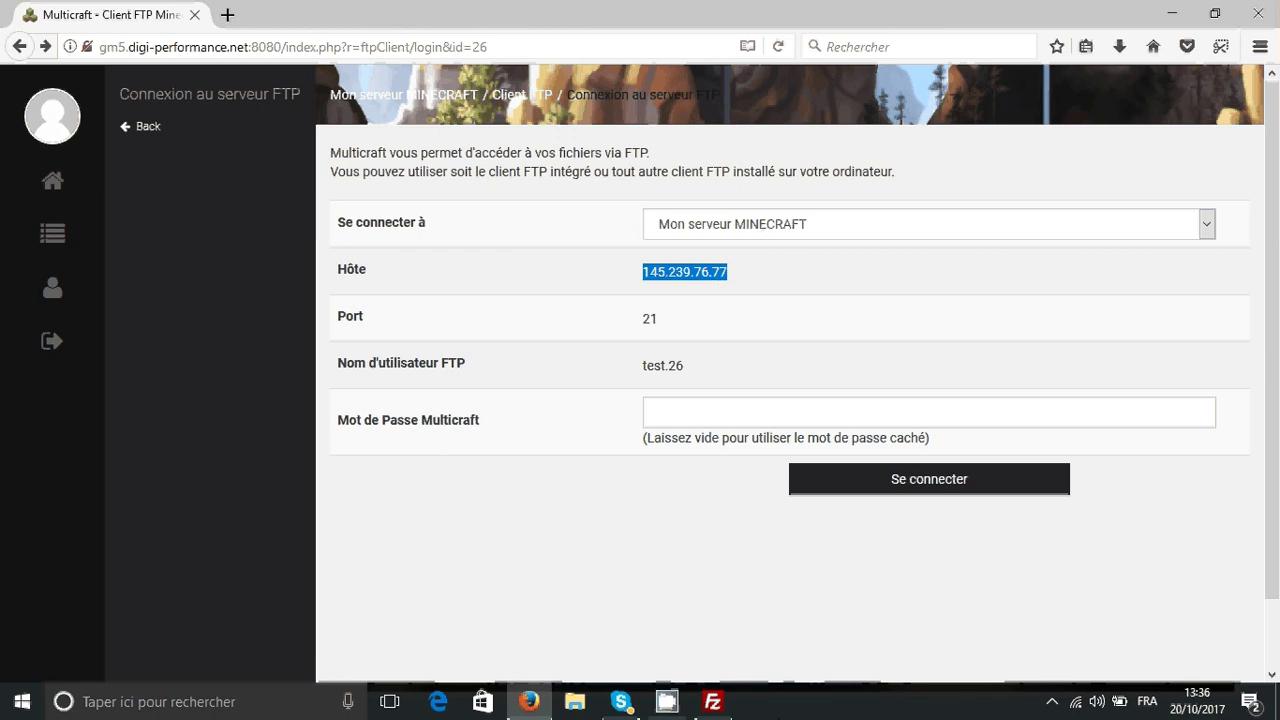
click(713, 701)
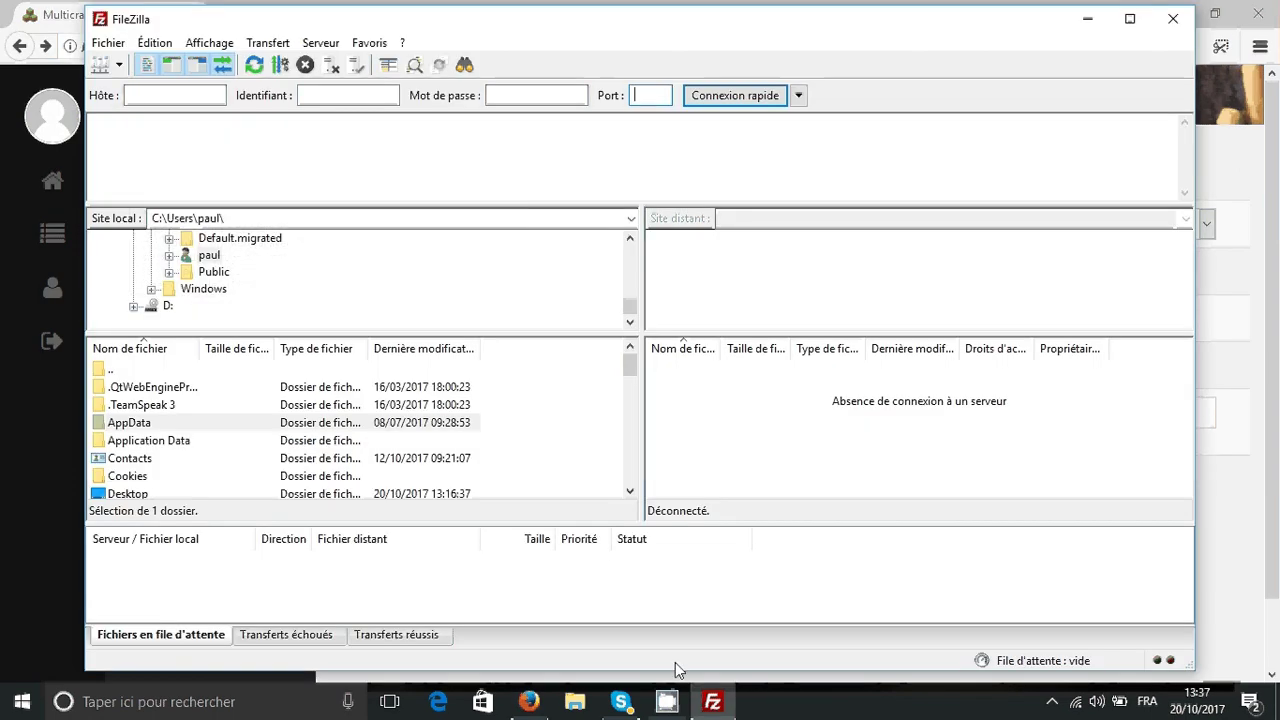
click(703, 701)
click(713, 701)
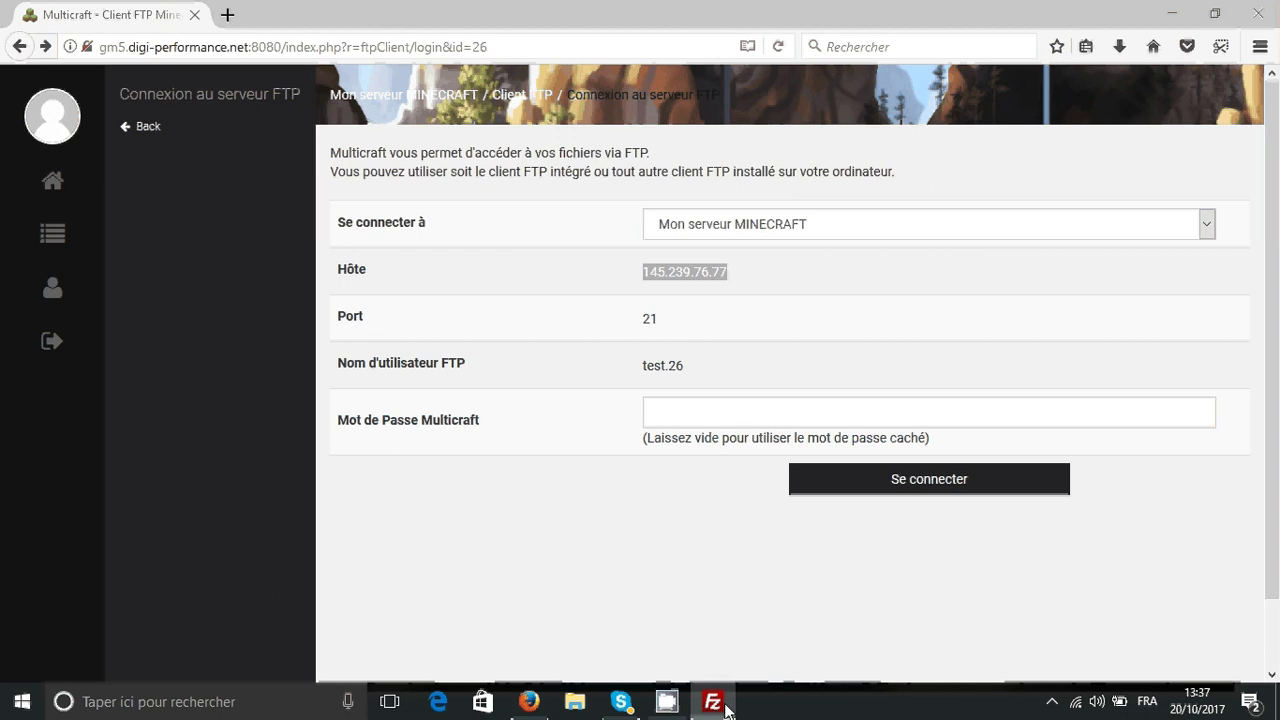
click(133, 92)
key(ctrl+v)
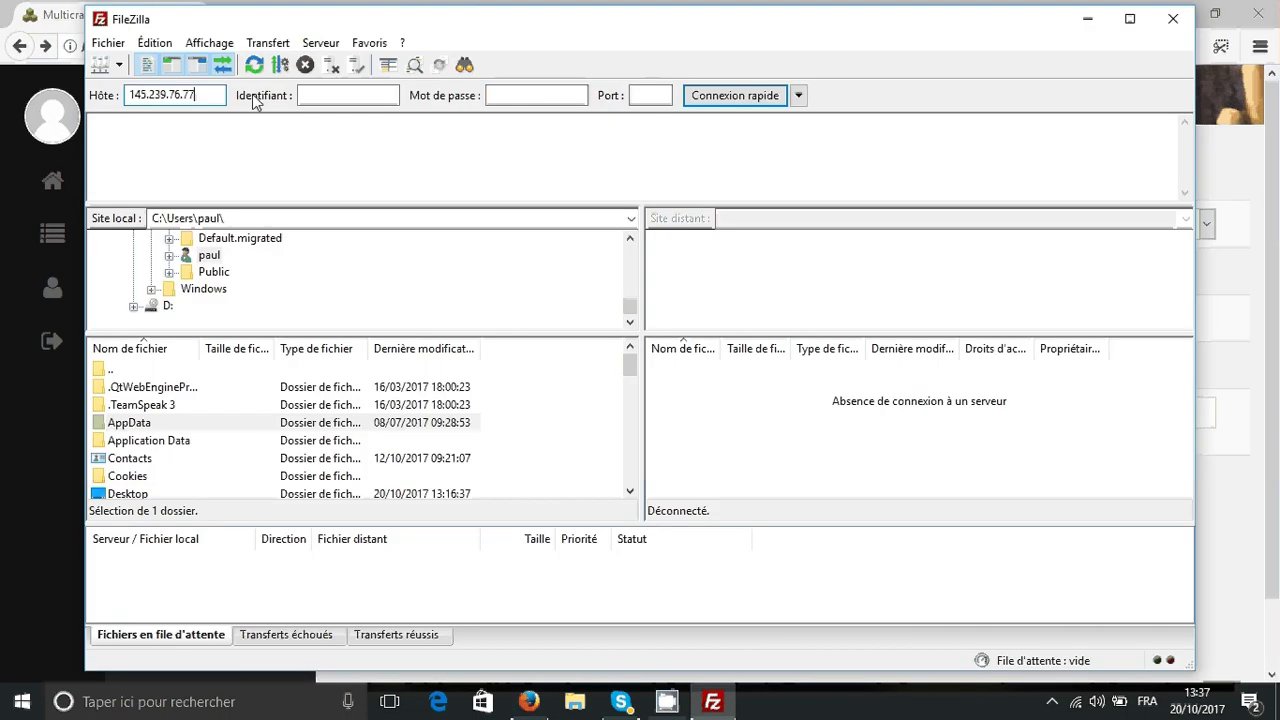
double_click(200, 93)
- Copy the FTP username from Multicraft into FileZilla's Identifiant box
click(1277, 368)
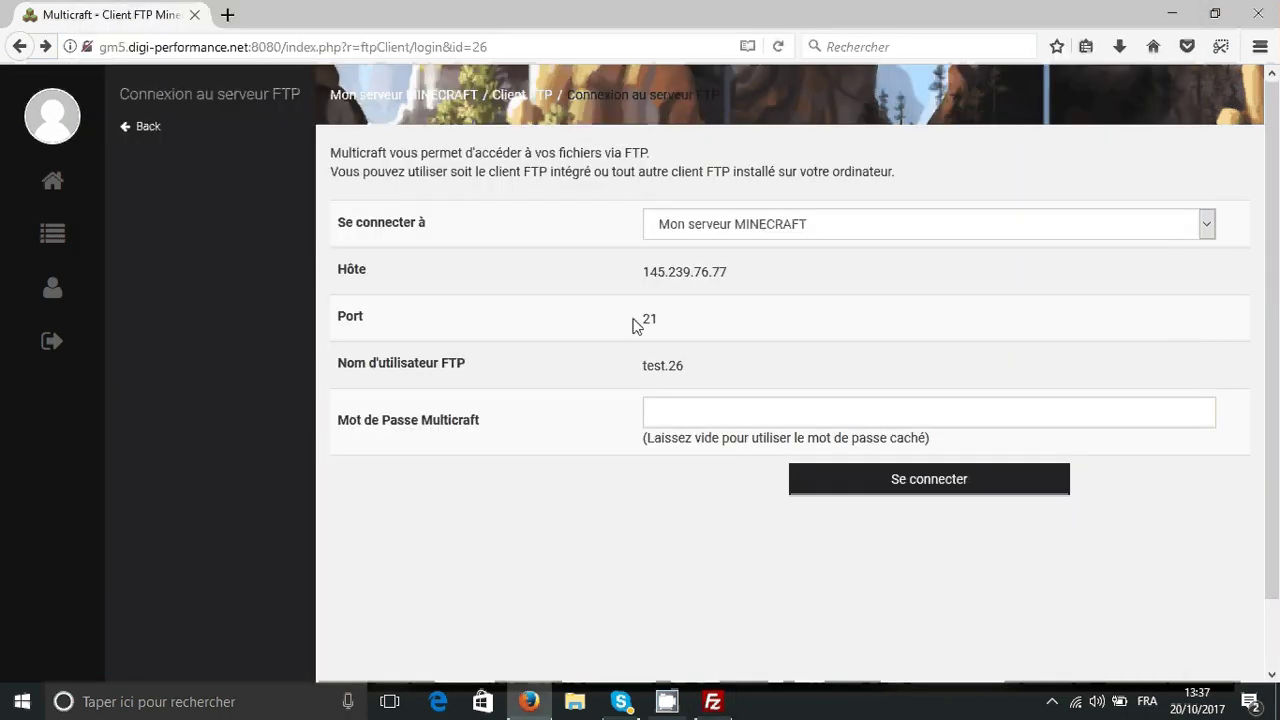
drag(703, 362, 640, 368)
key(ctrl+c)
click(713, 701)
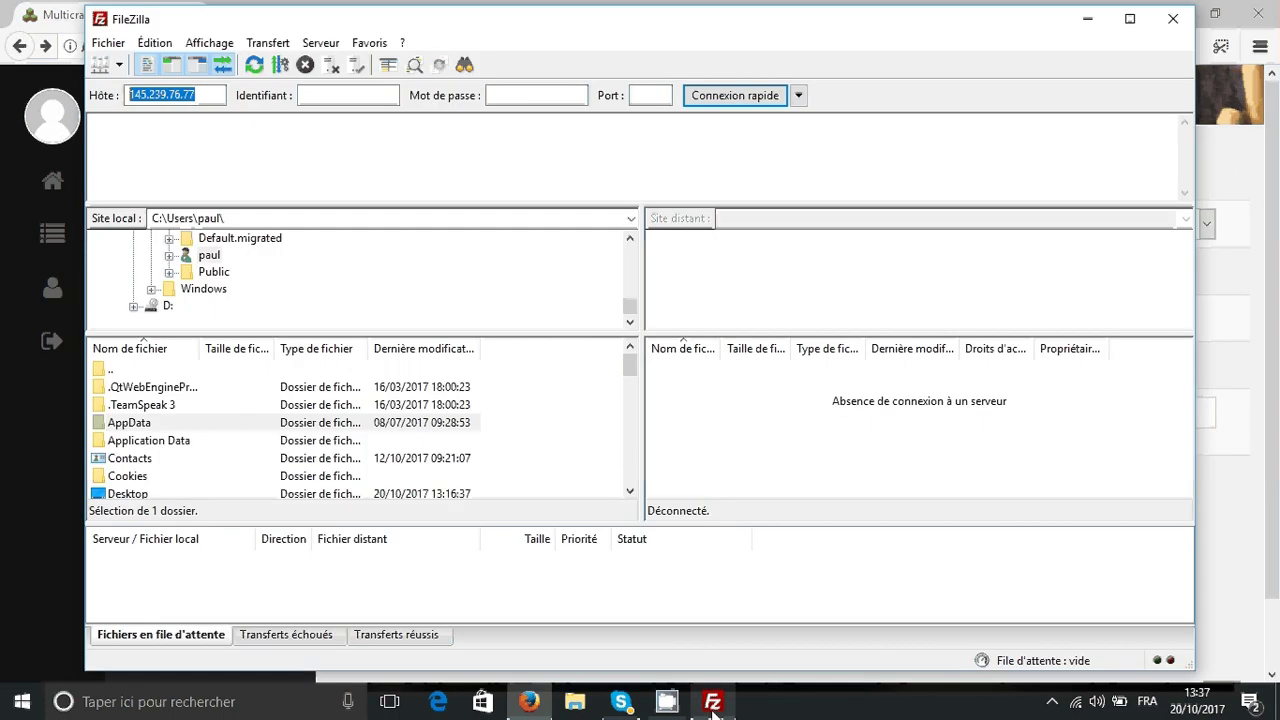
click(390, 94)
key(ctrl+v)
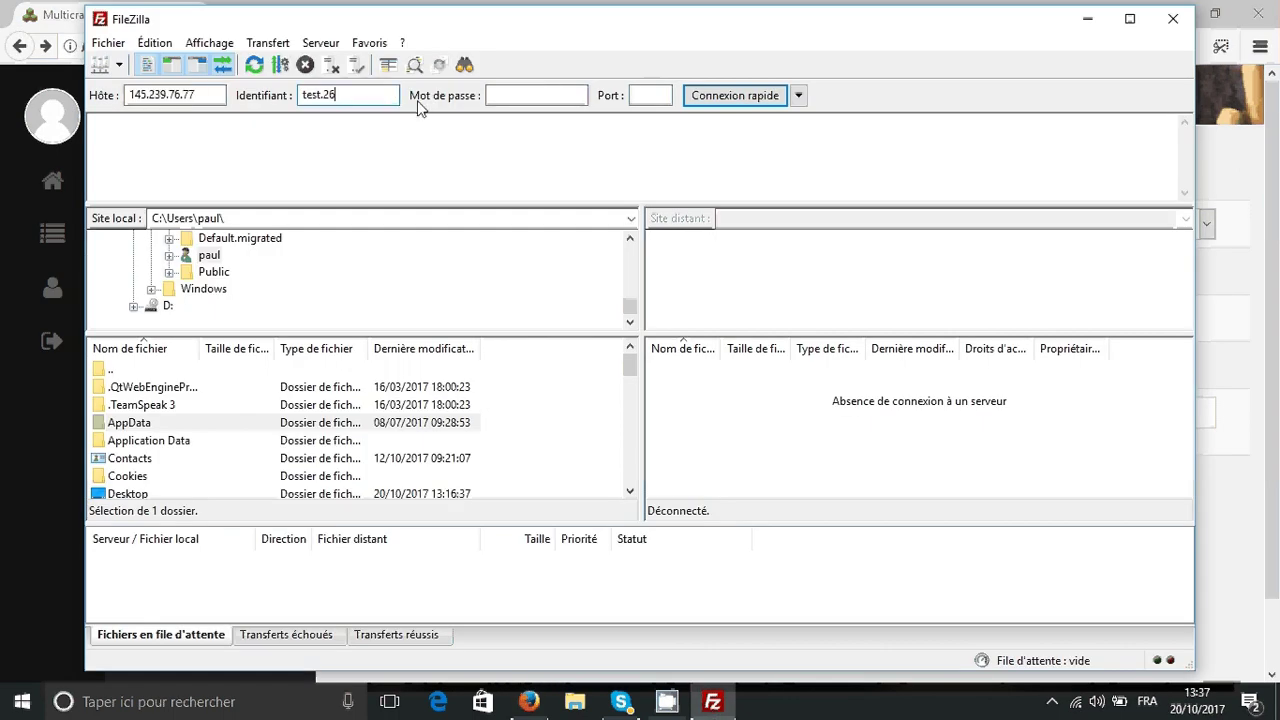
- Copy port 21 from Multicraft into FileZilla's Port box
click(1251, 343)
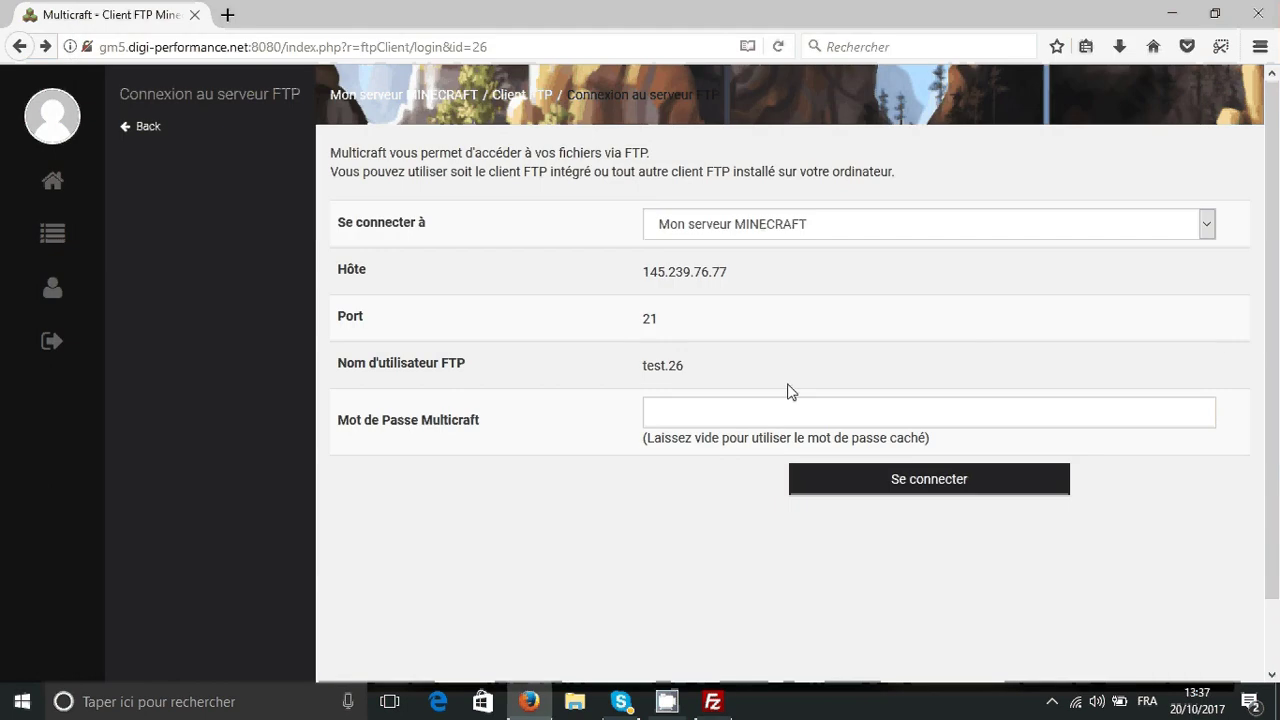
drag(660, 318, 643, 319)
key(ctrl+c)
key(alt+Tab)
click(651, 92)
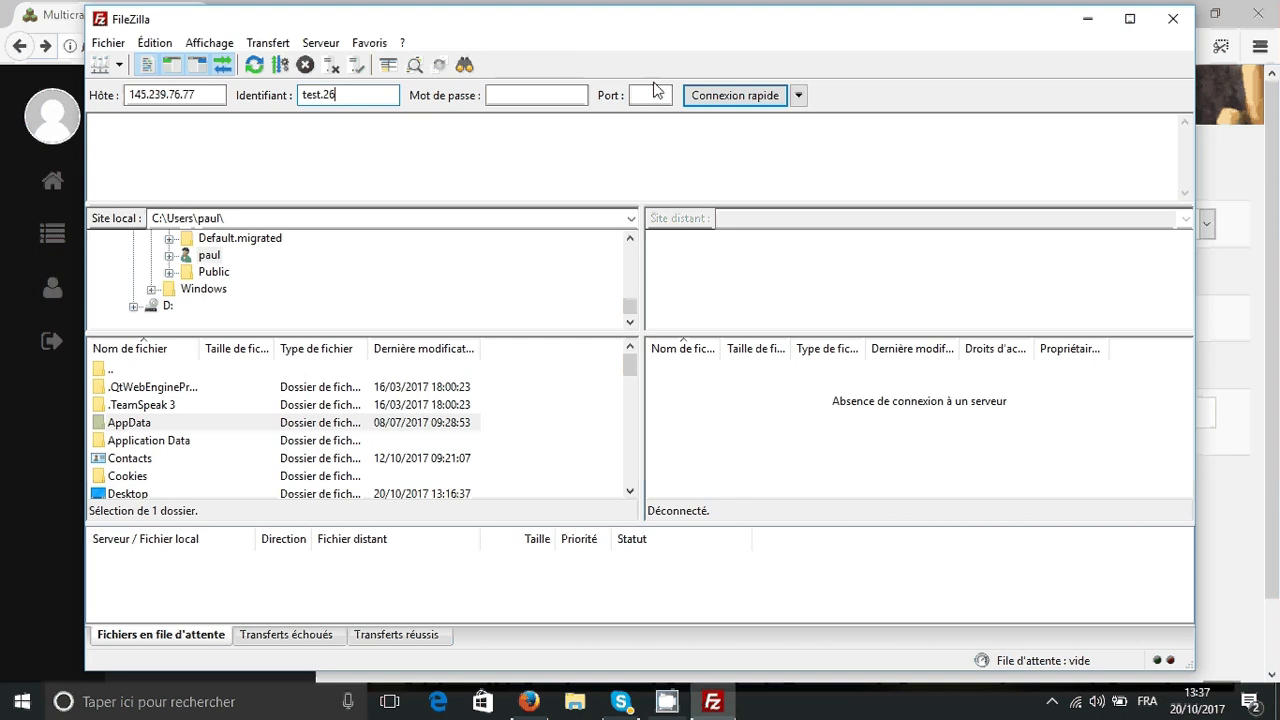
key(ctrl+v)
double_click(638, 94)
- Check Multicraft's password field, then put focus in FileZilla's Mot de passe box
click(1229, 297)
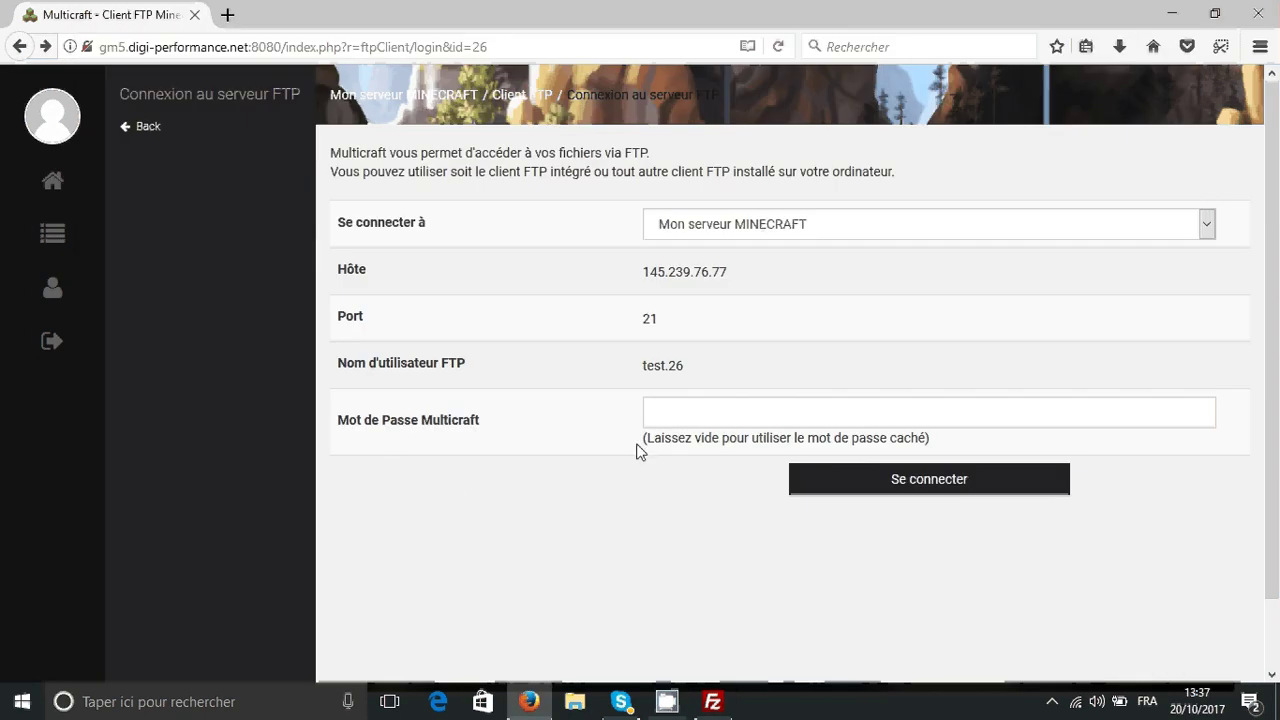
click(677, 423)
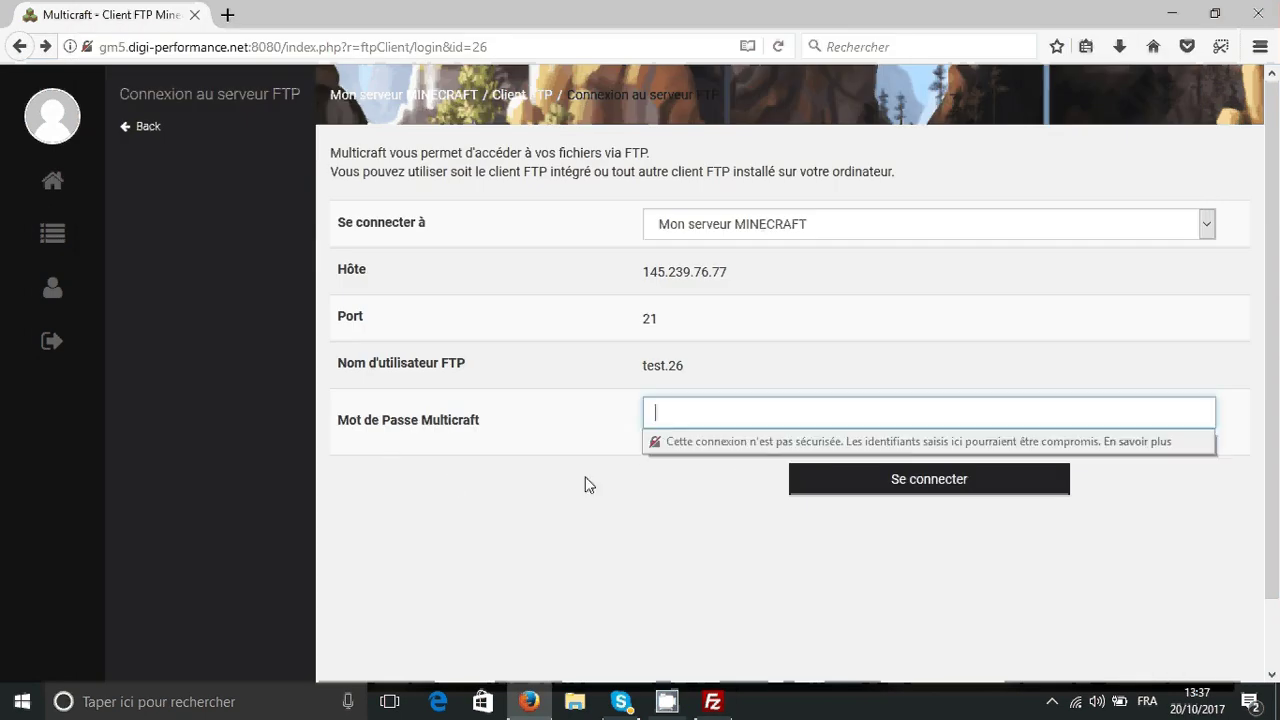
click(586, 483)
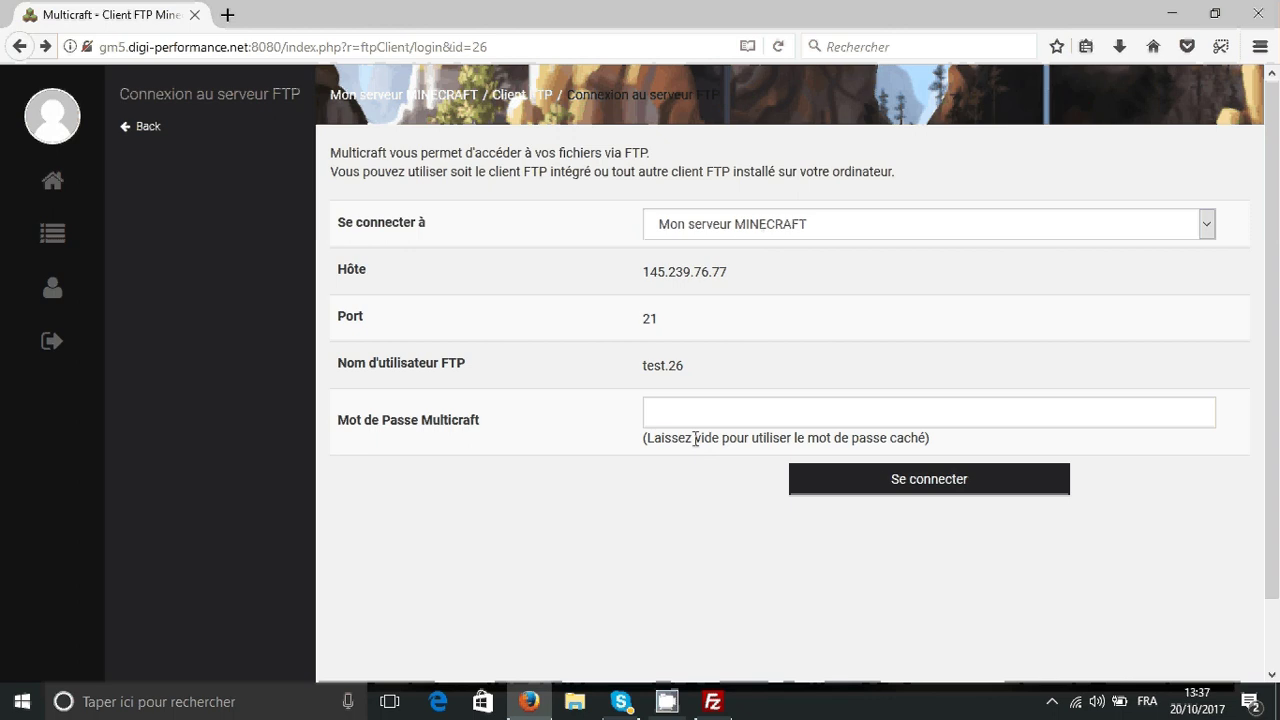
click(689, 409)
click(692, 666)
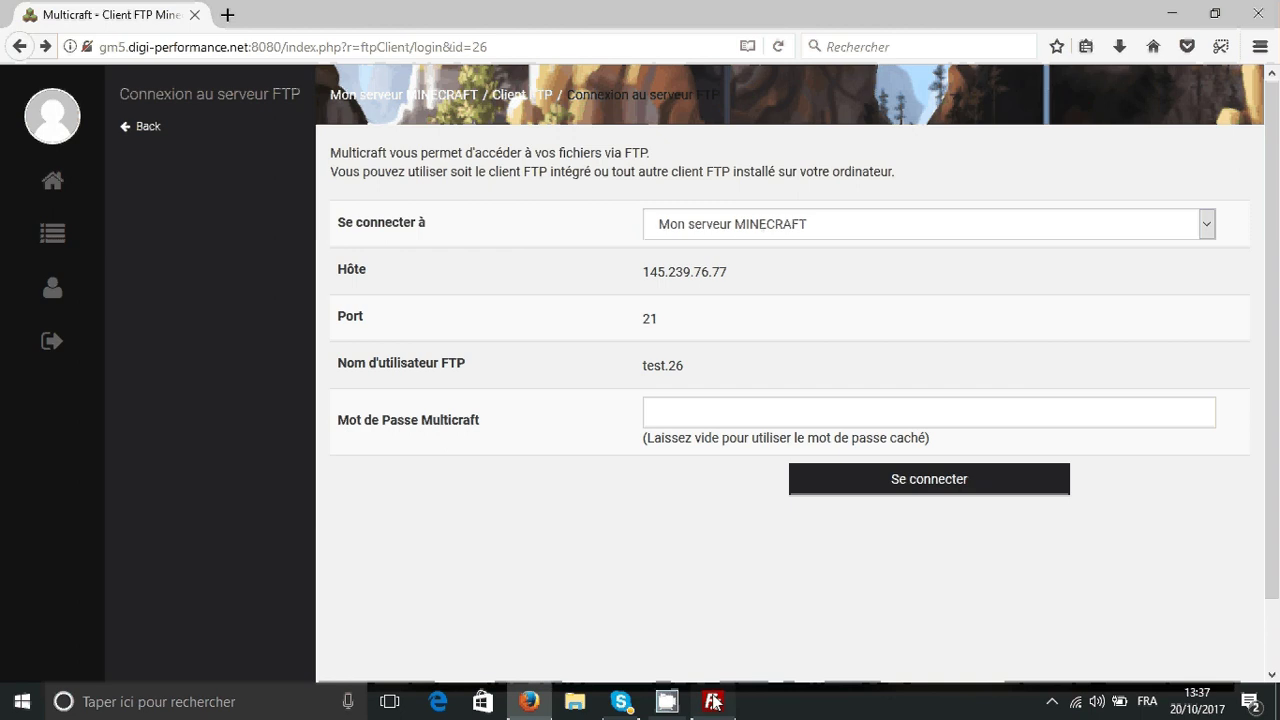
click(713, 701)
click(520, 96)
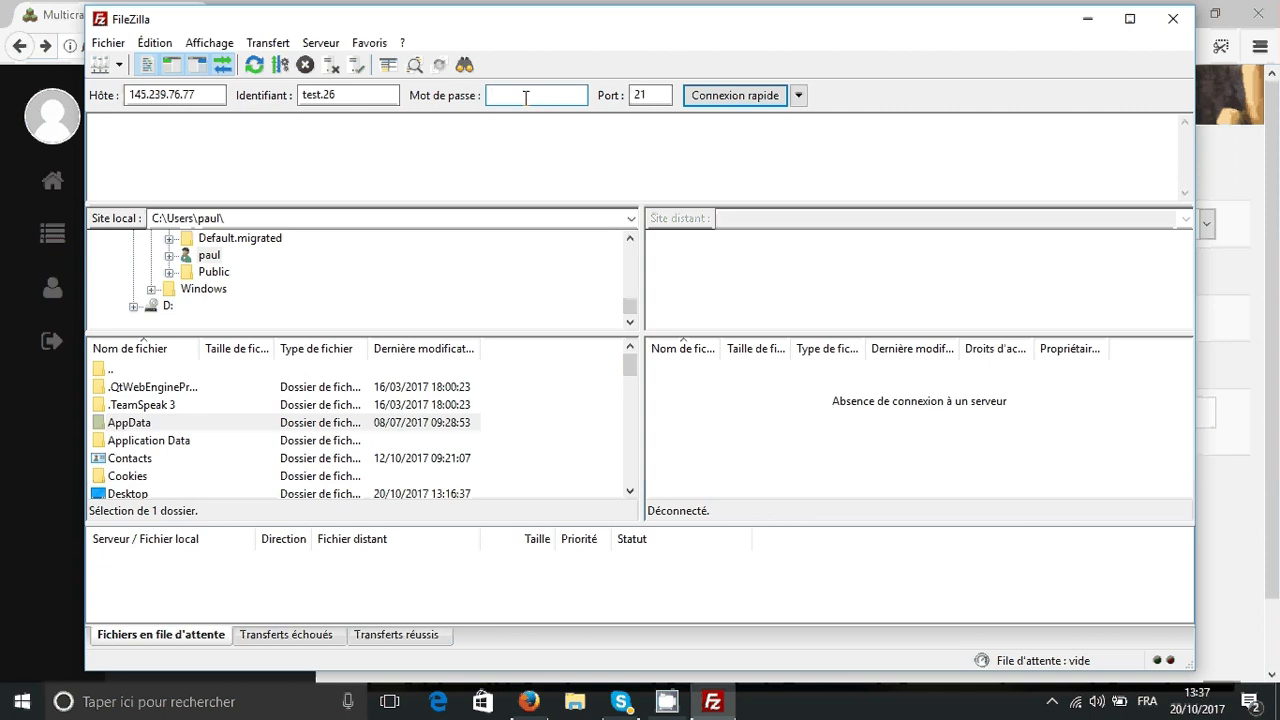
- Connect to 145.239.76.77 with the account password, choosing 'Ne pas sauvegarder les mots de passe'
text(••••••••)
key(Return)
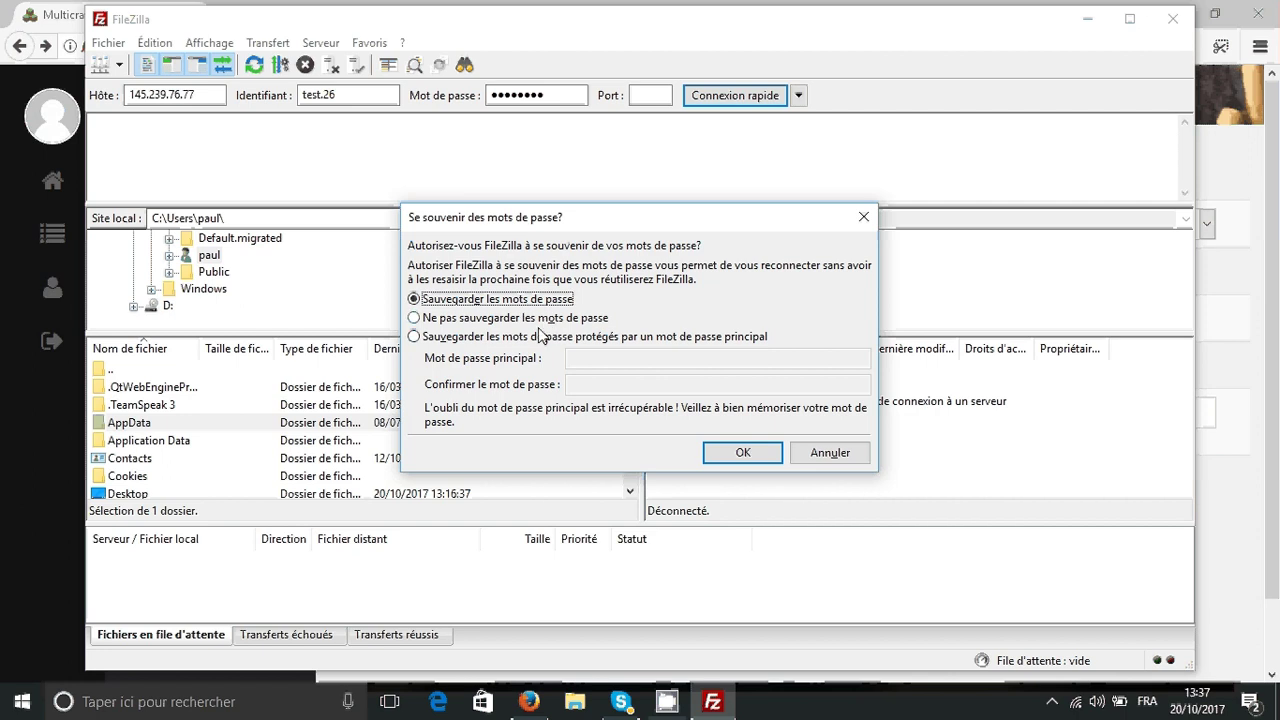
click(515, 318)
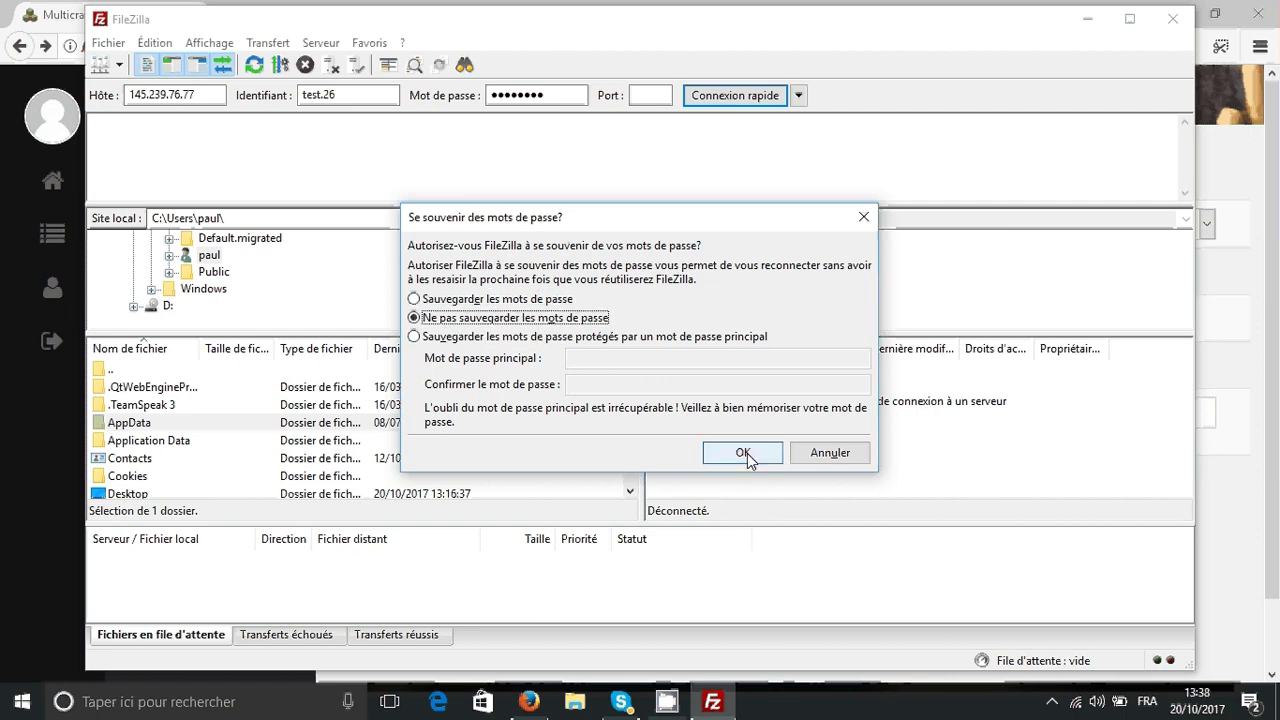
click(743, 453)
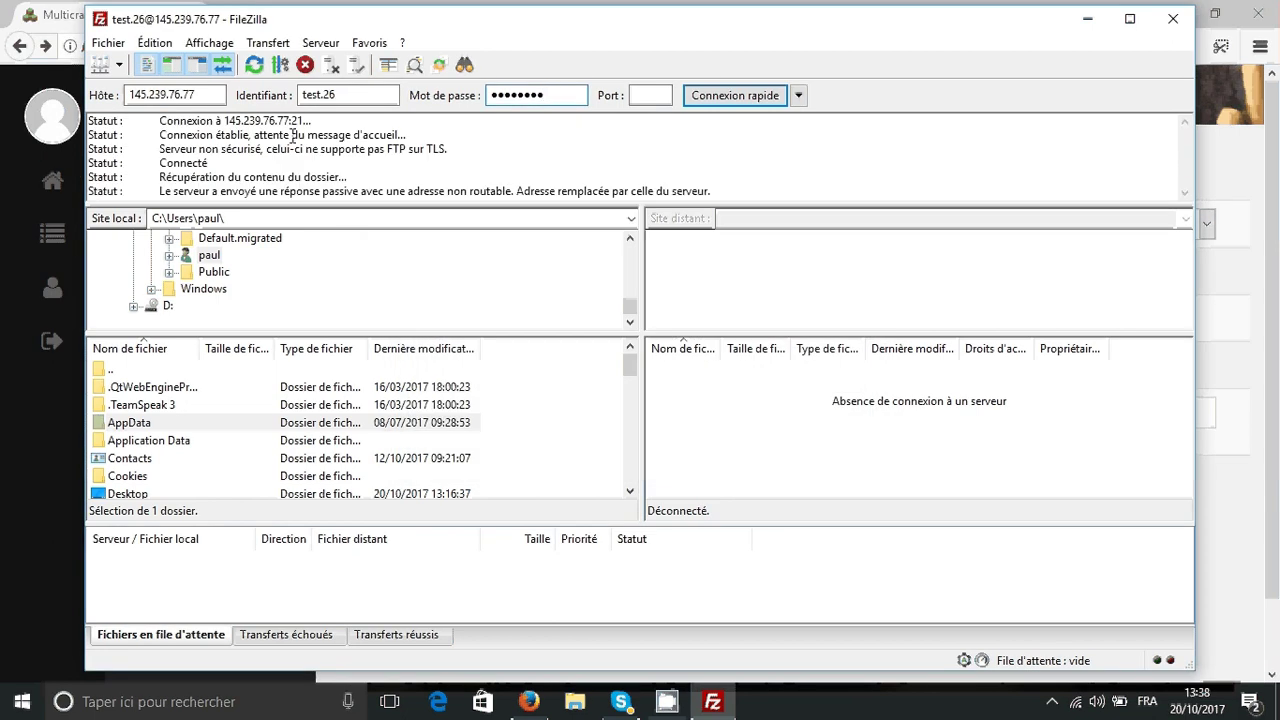
- Browse the server's .oracle_jre_usage and logs folders, returning to the root each time
click(697, 442)
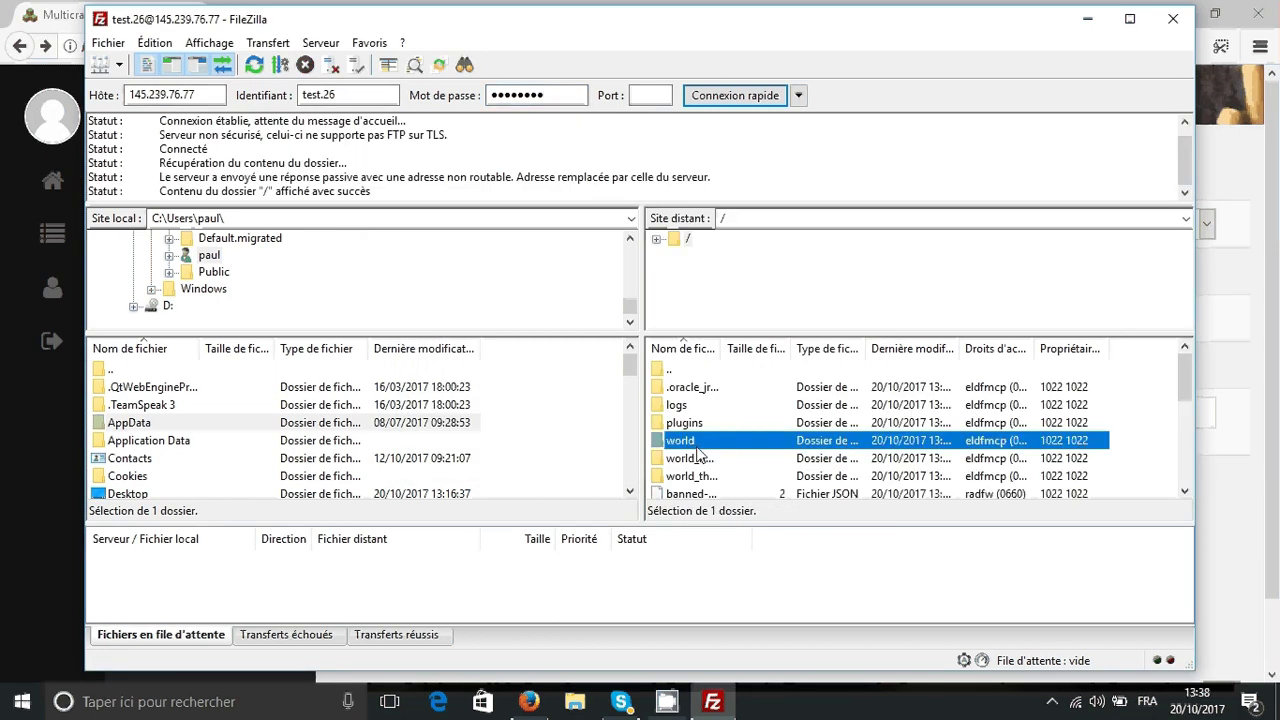
click(655, 455)
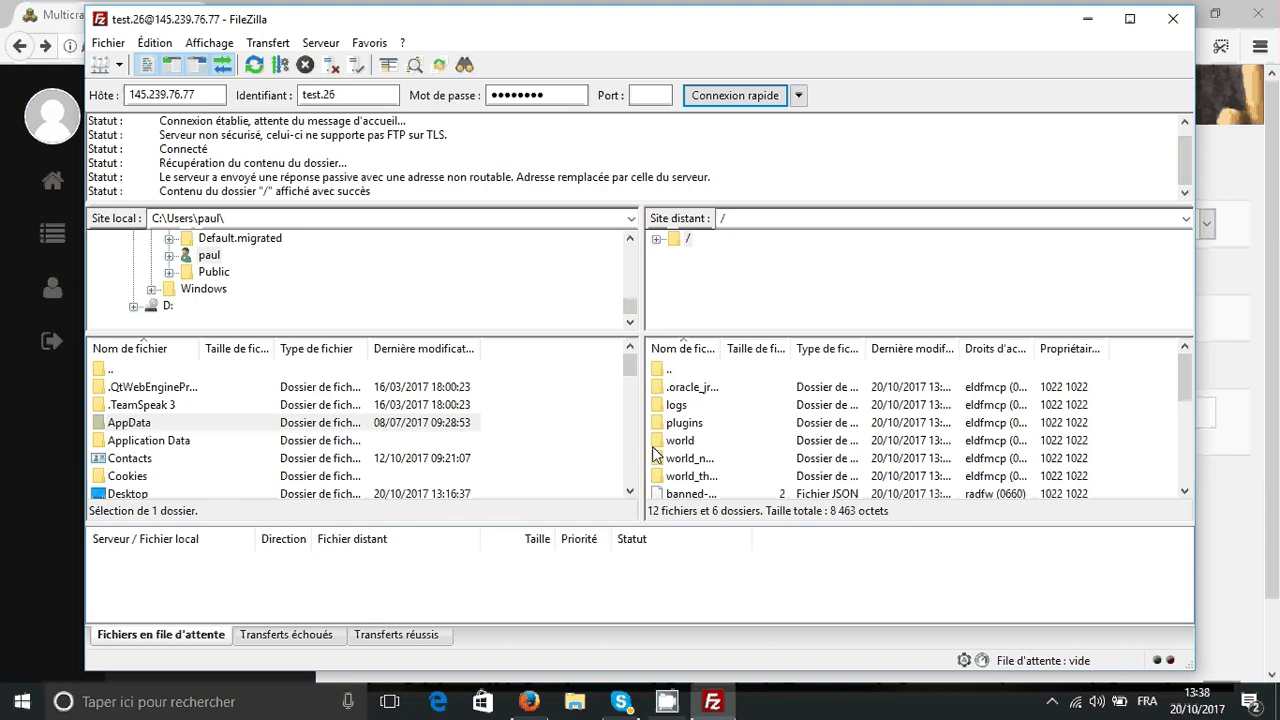
click(718, 402)
click(717, 393)
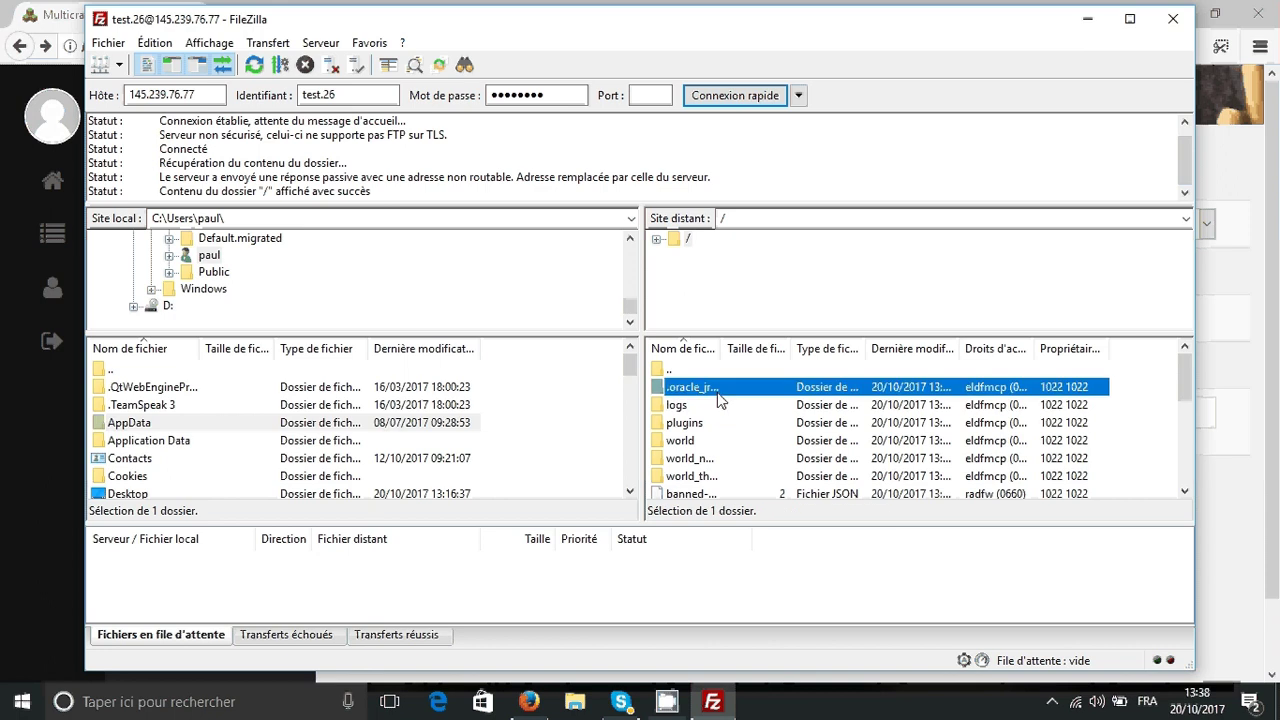
double_click(717, 393)
double_click(672, 370)
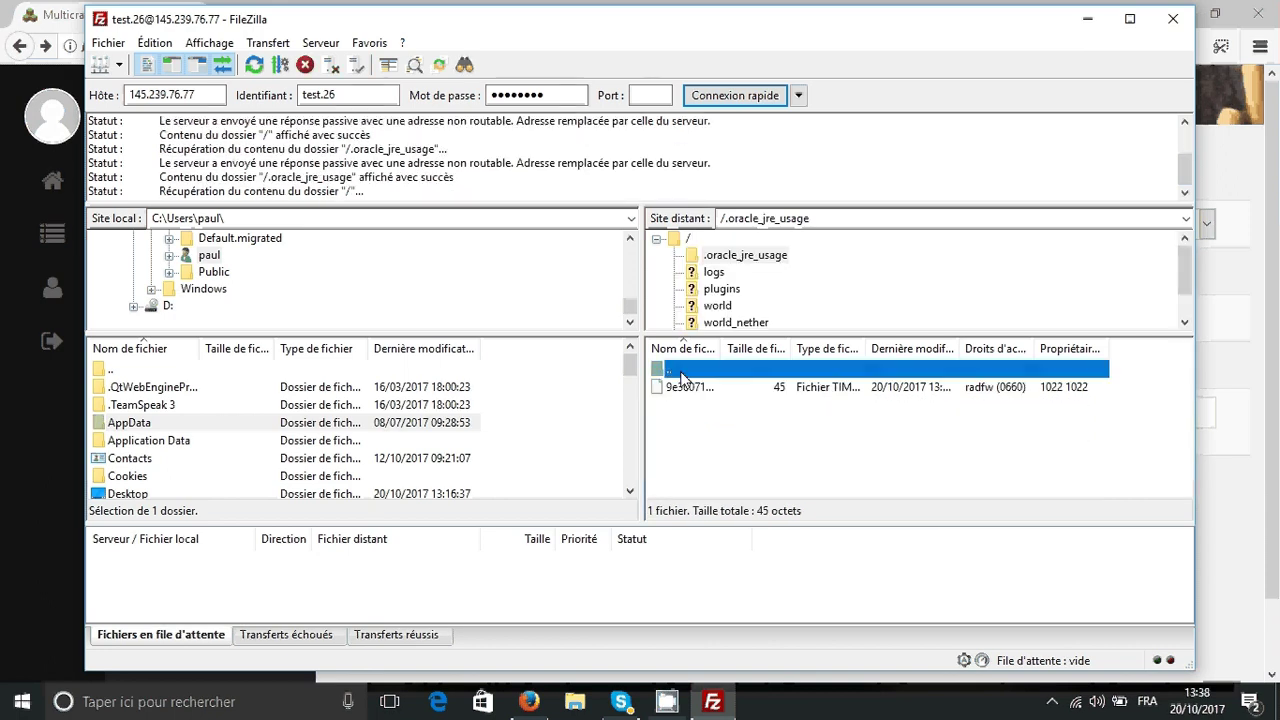
click(687, 403)
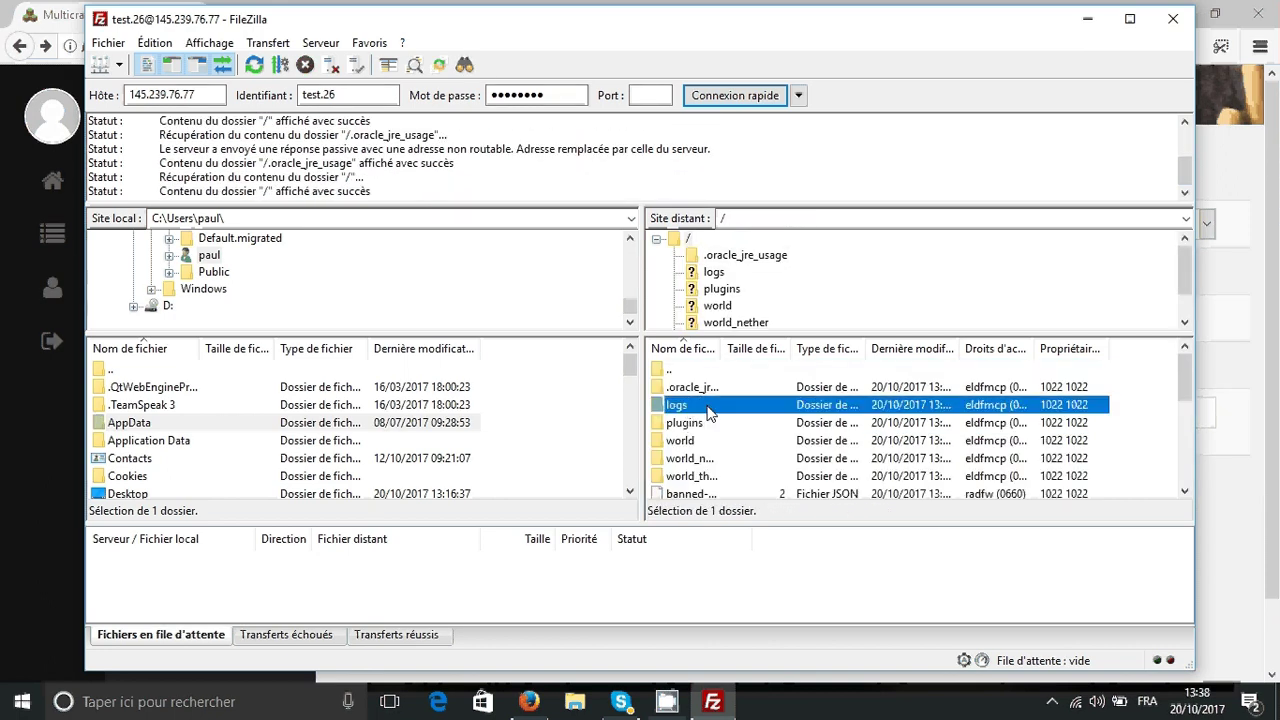
double_click(707, 406)
click(688, 372)
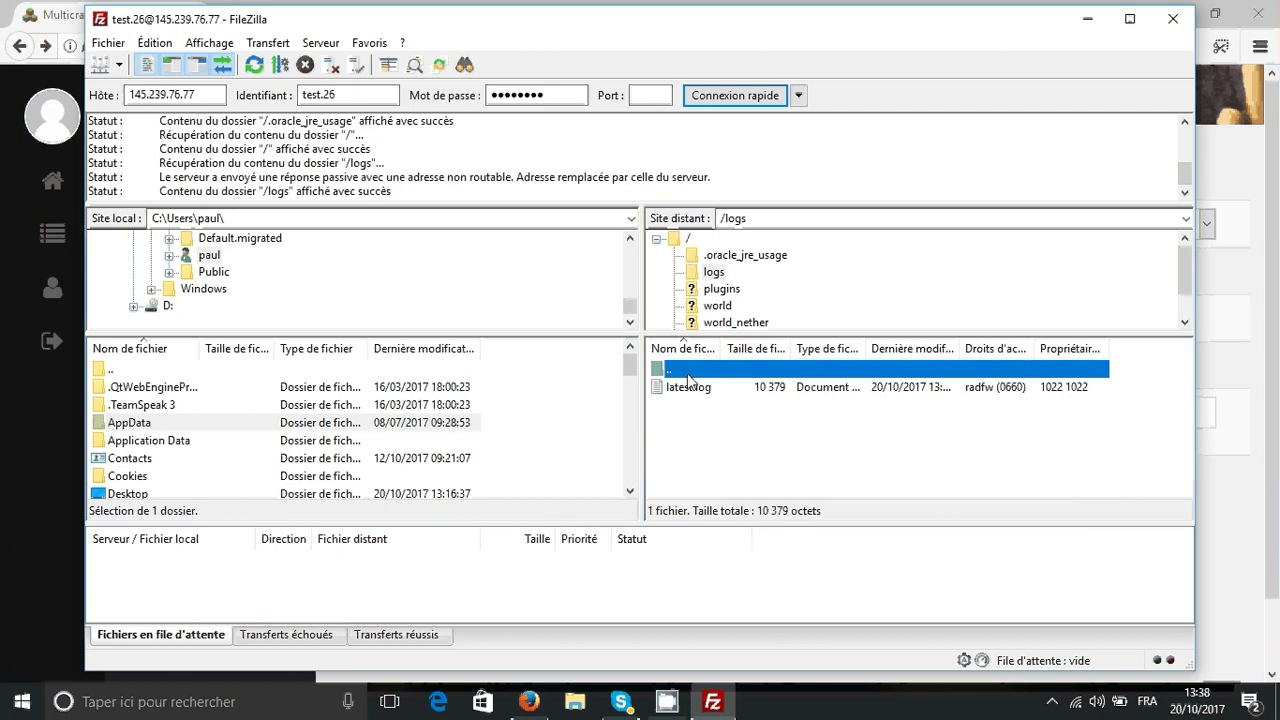
double_click(688, 372)
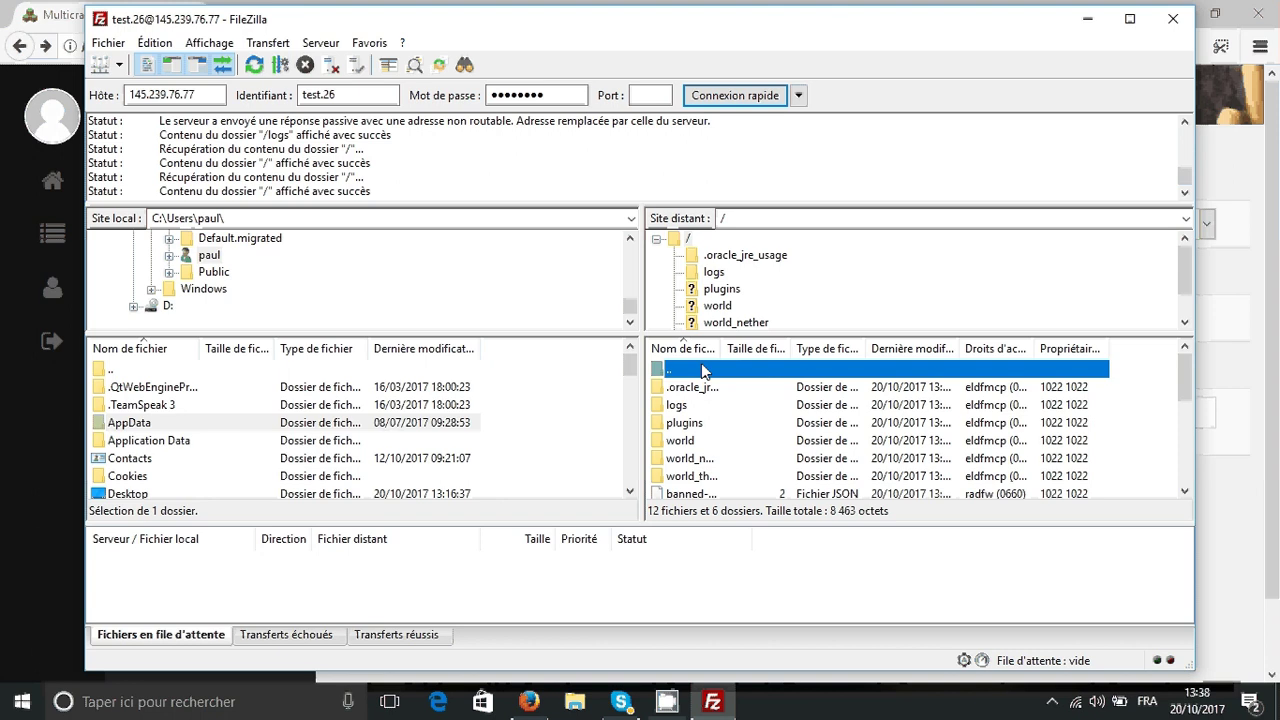
- Open the server's /plugins folder and confirm only PluginMetrics is inside
click(731, 423)
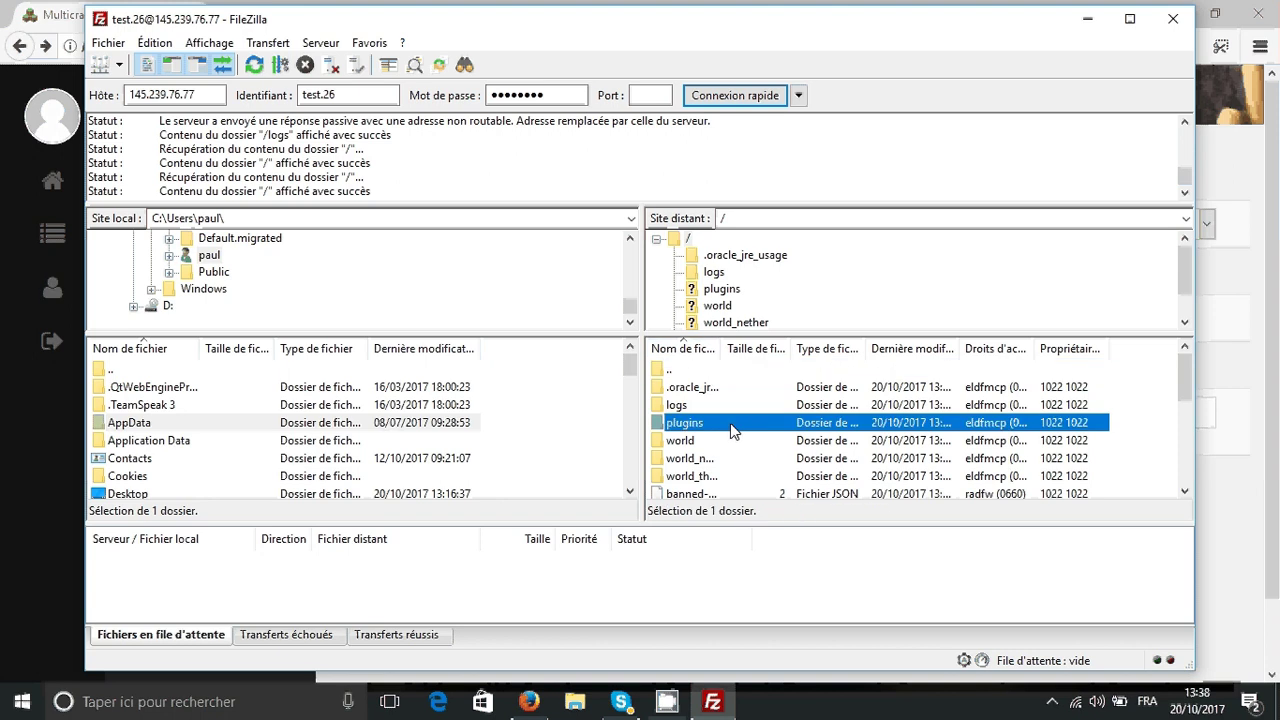
double_click(731, 425)
click(703, 390)
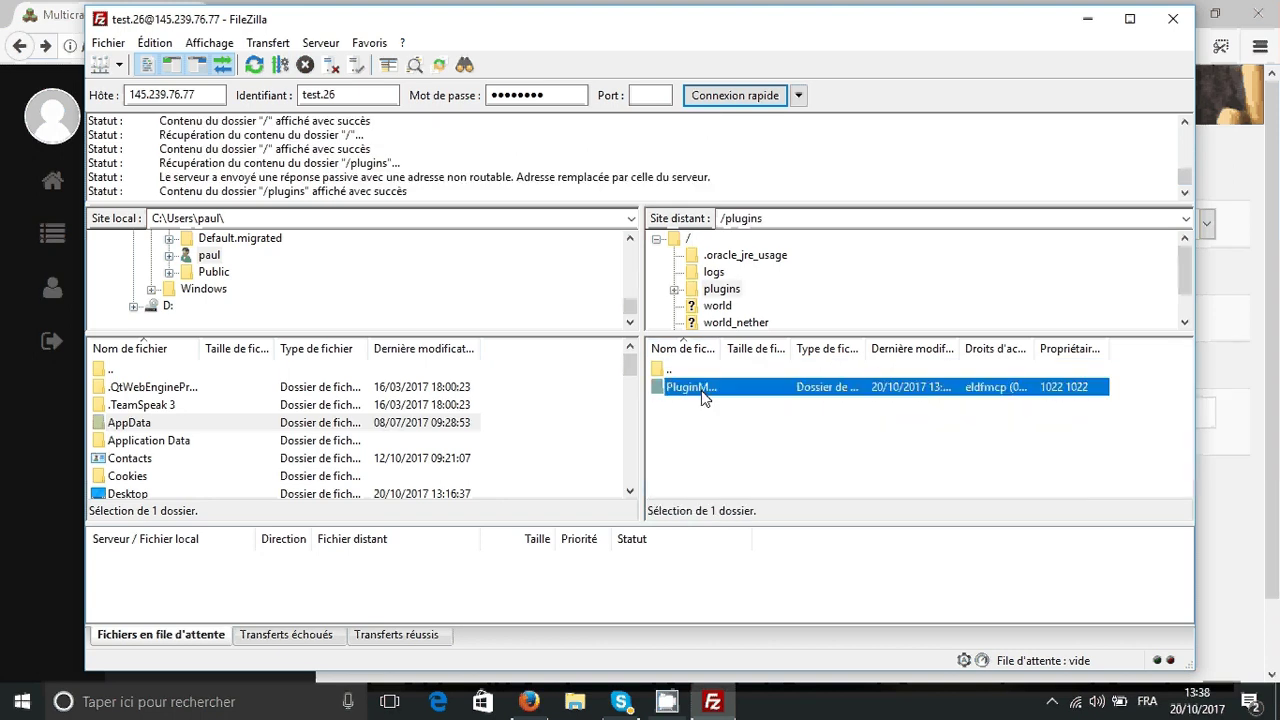
click(711, 443)
click(704, 392)
click(706, 388)
click(741, 459)
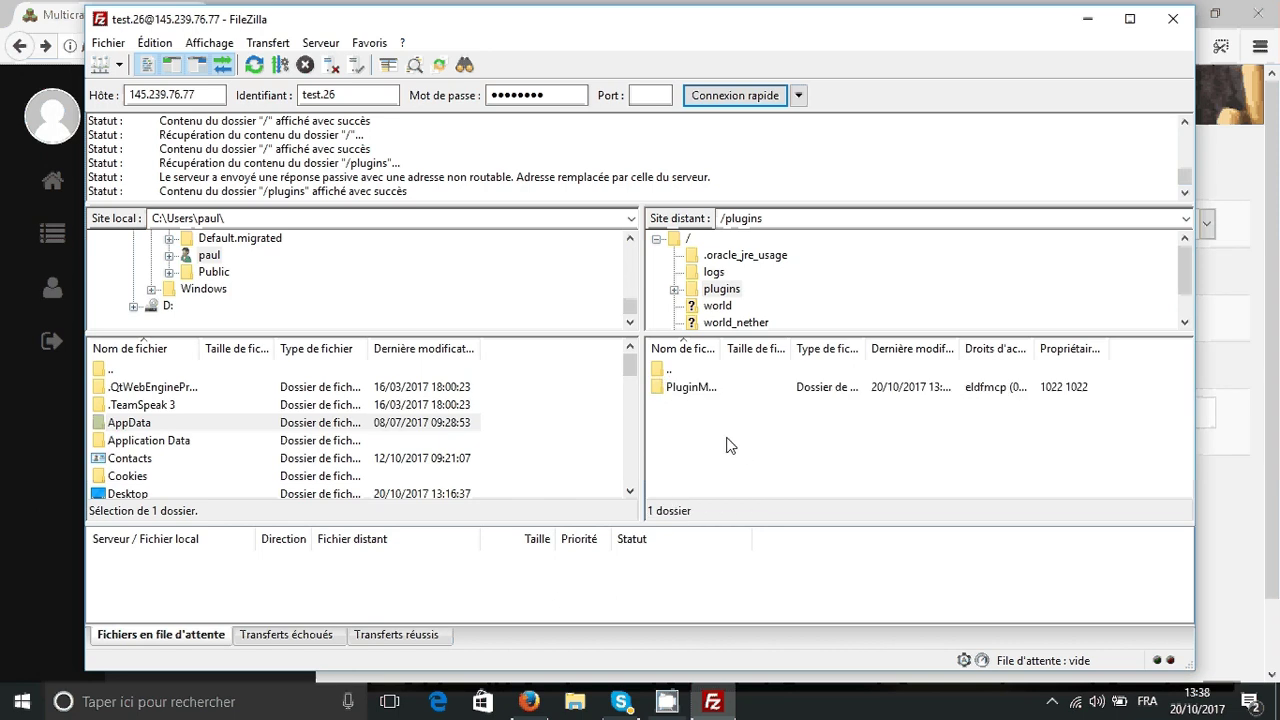
drag(674, 418, 763, 486)
drag(863, 466, 720, 450)
click(1122, 8)
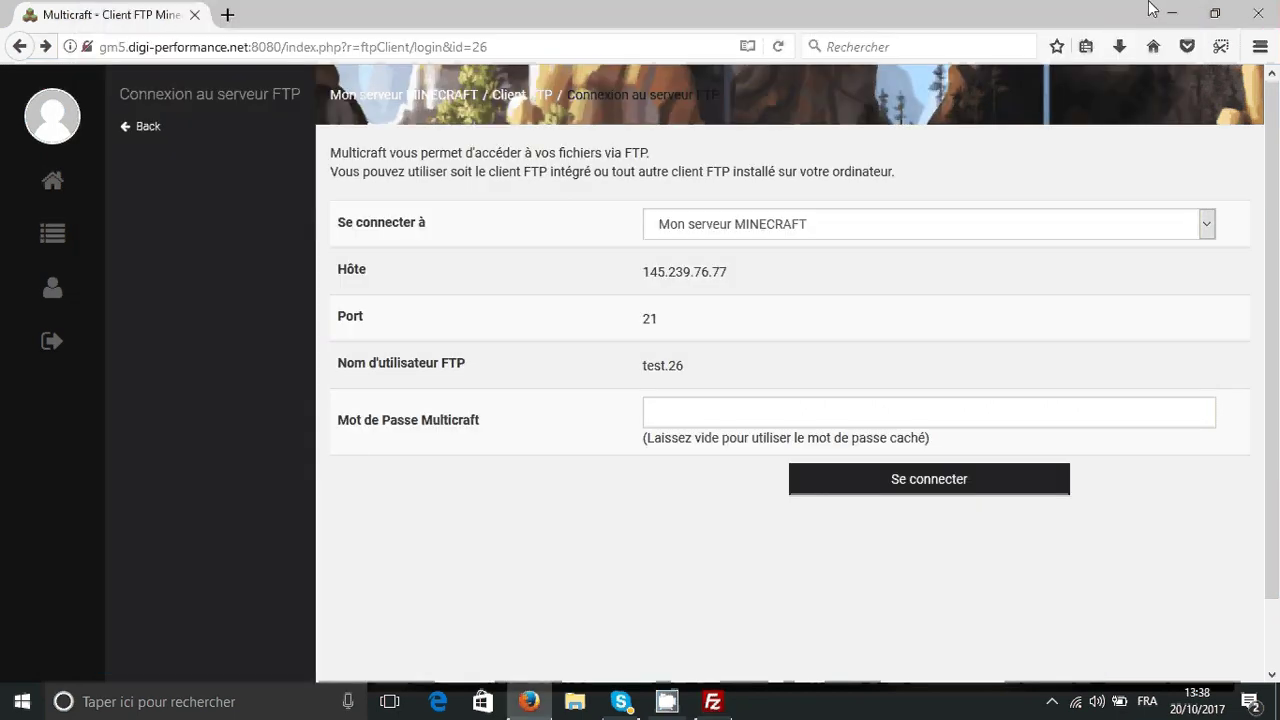
click(529, 701)
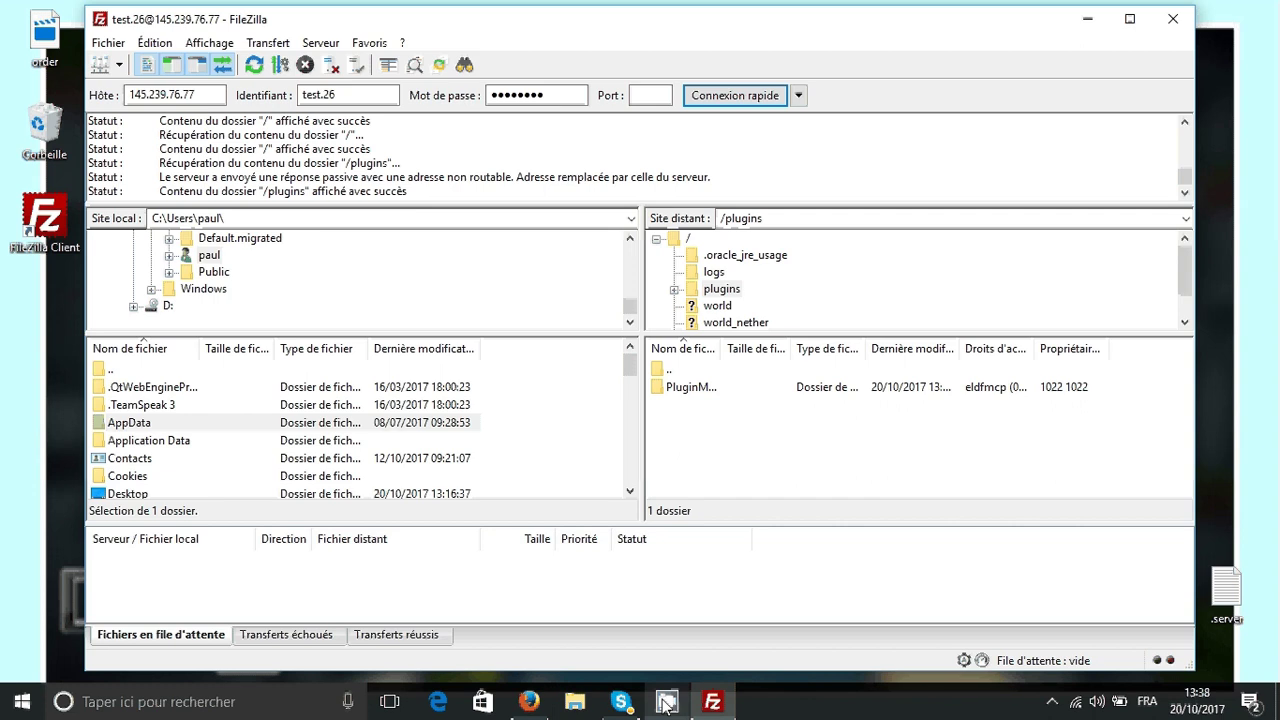
mouse_move(665, 705)
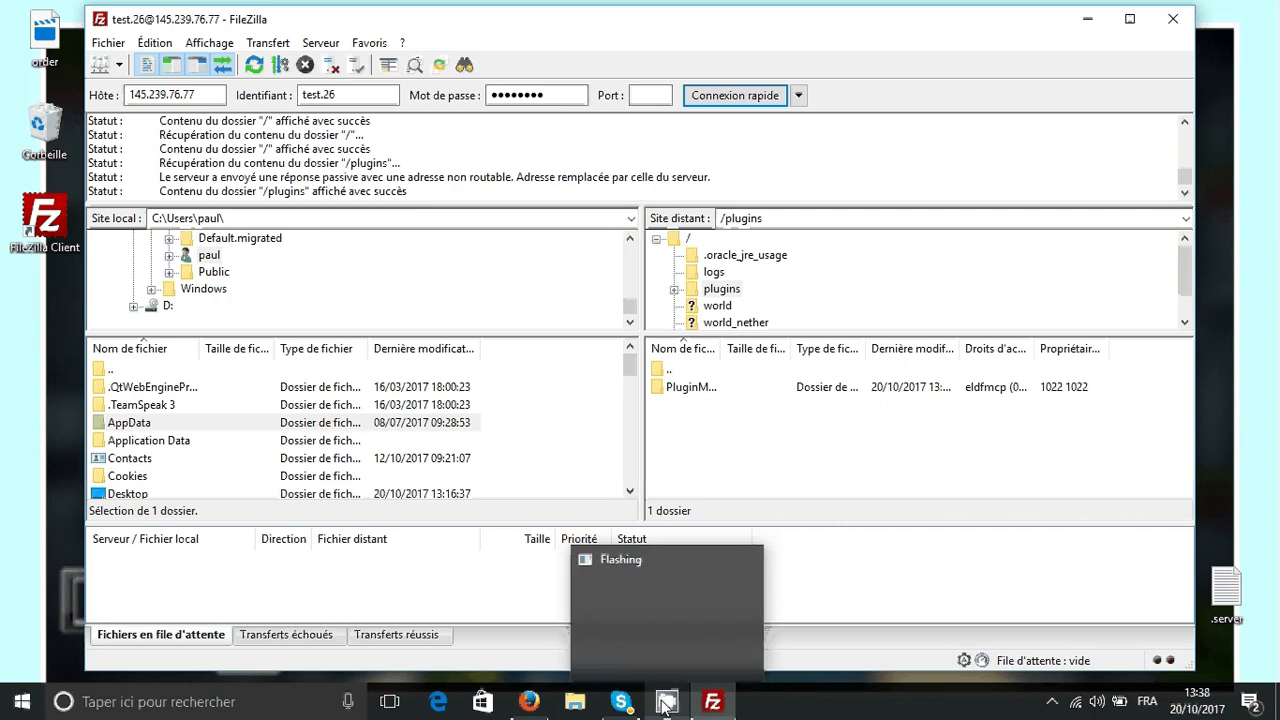
click(665, 705)
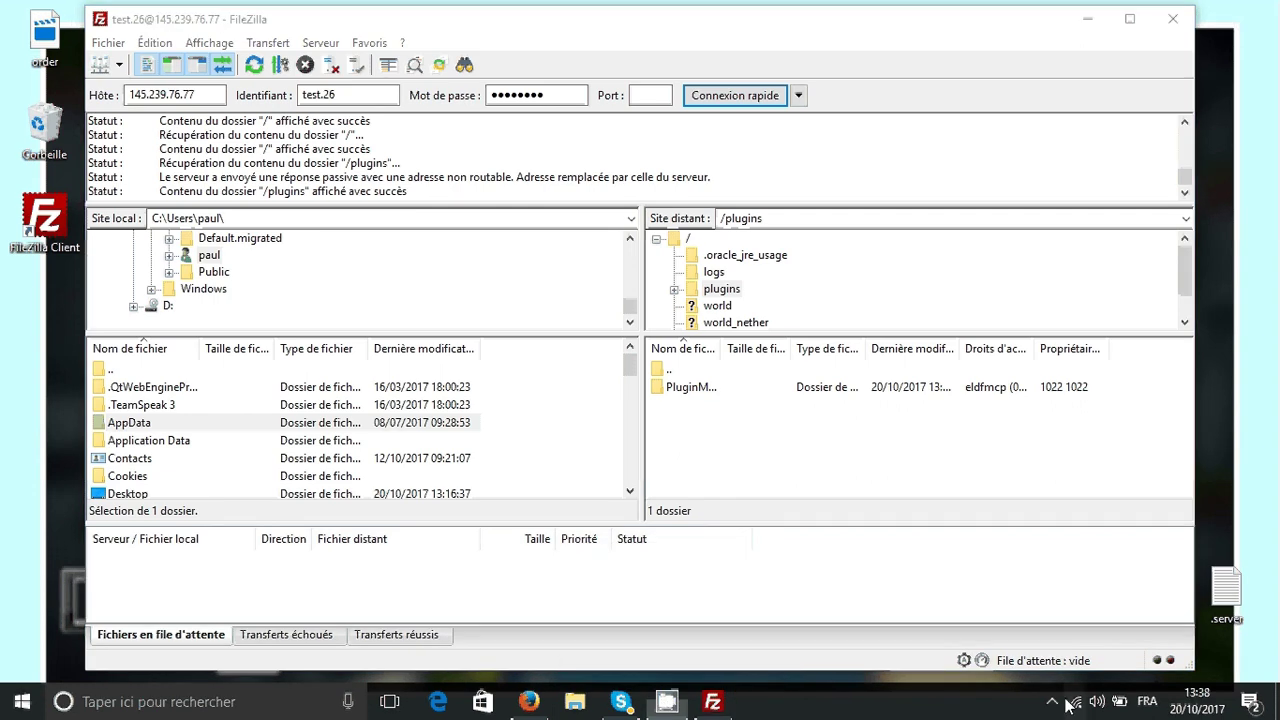
click(1076, 701)
click(1052, 701)
right_click(1074, 663)
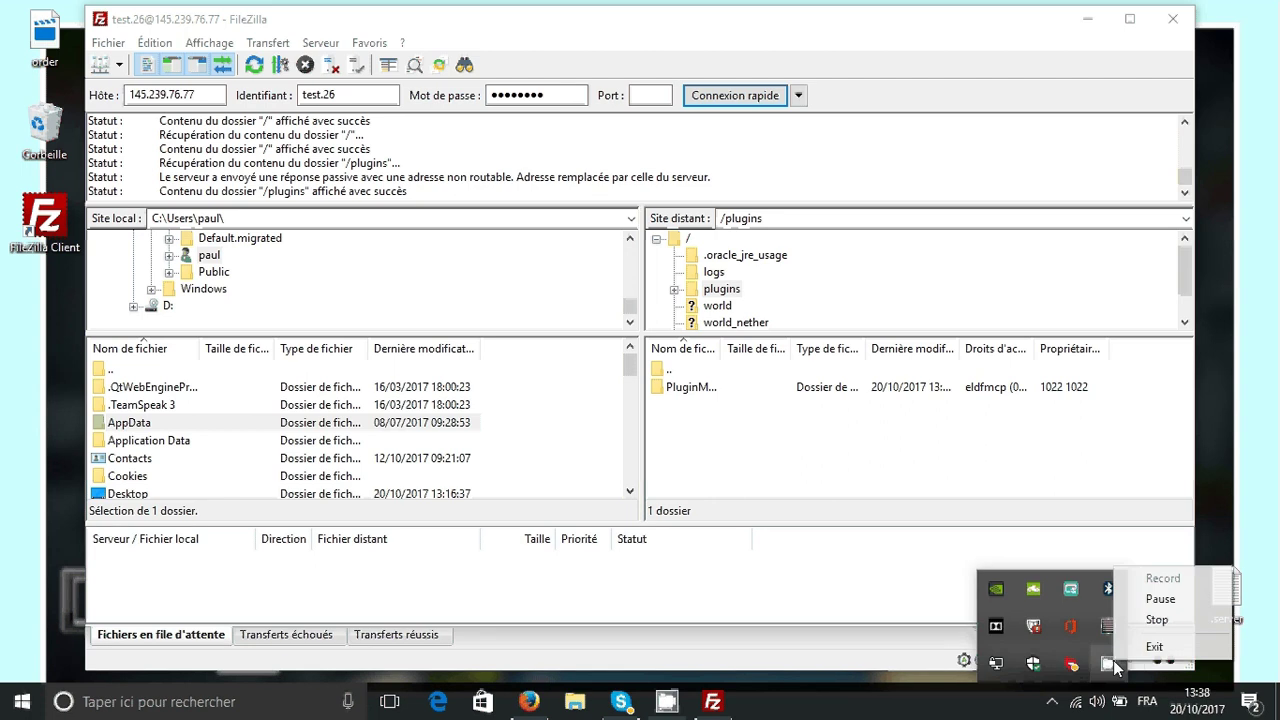
click(1156, 599)
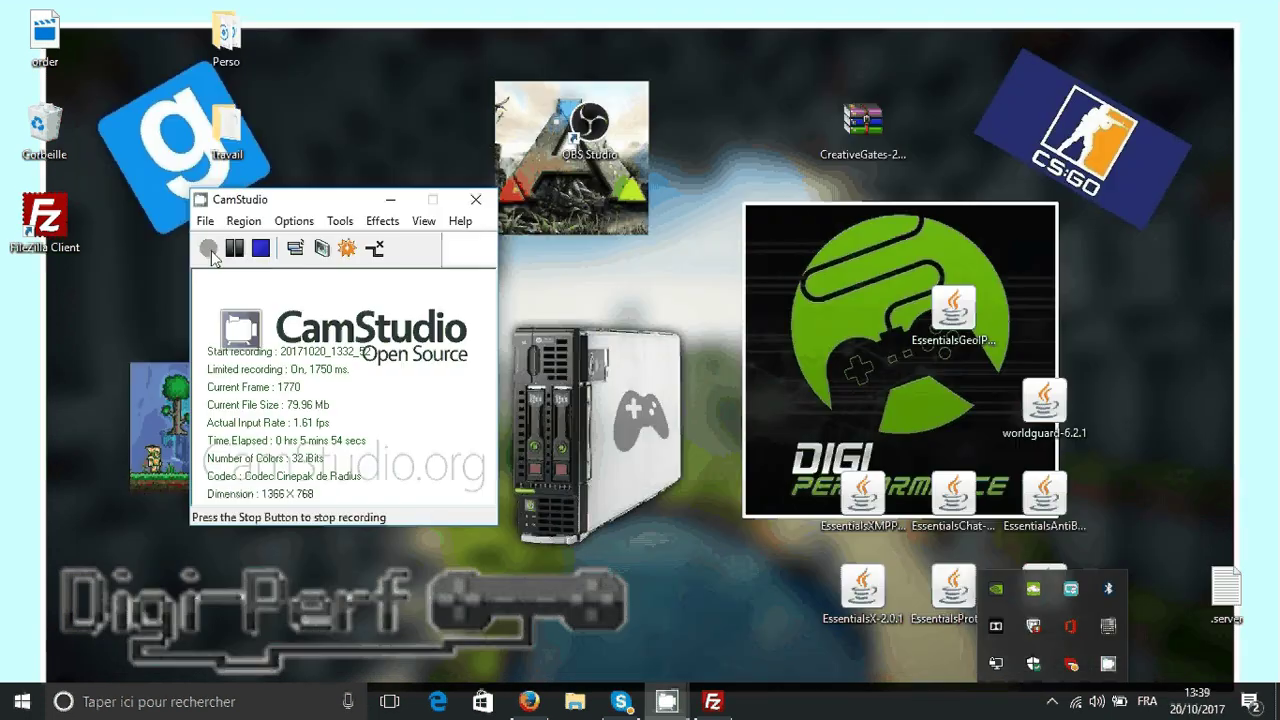
click(402, 206)
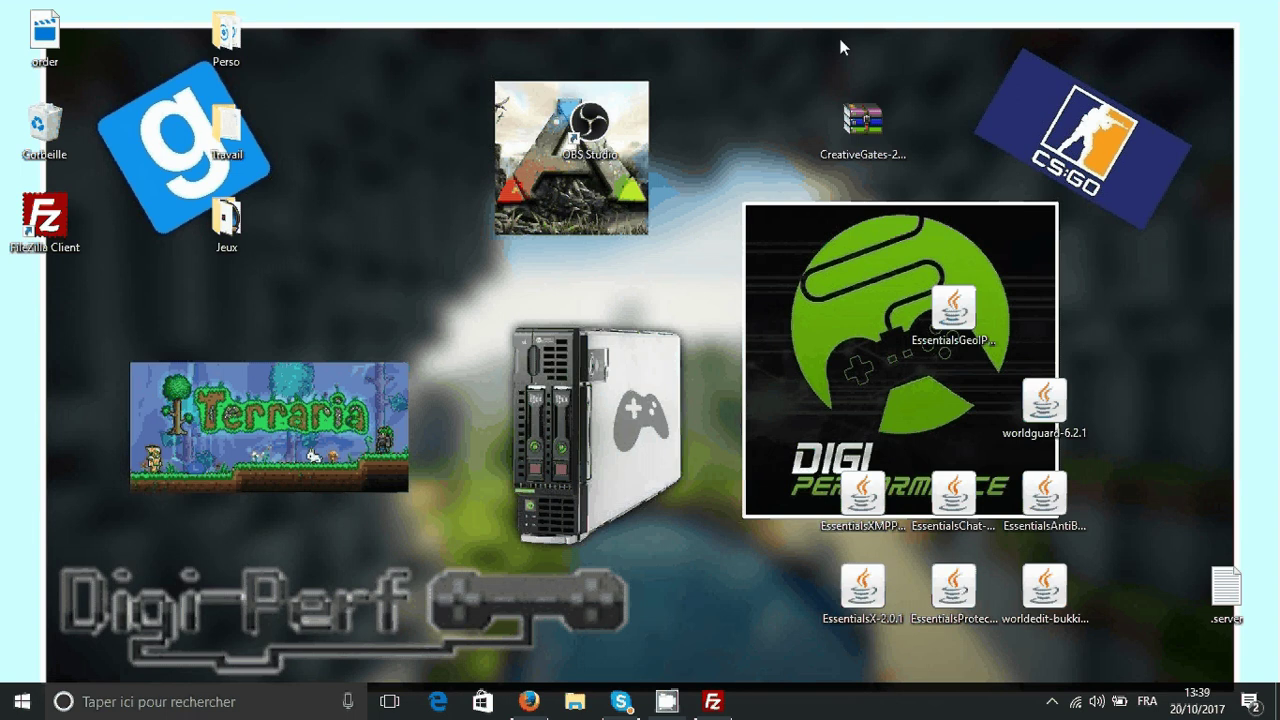
drag(772, 42, 1077, 517)
click(320, 343)
click(712, 702)
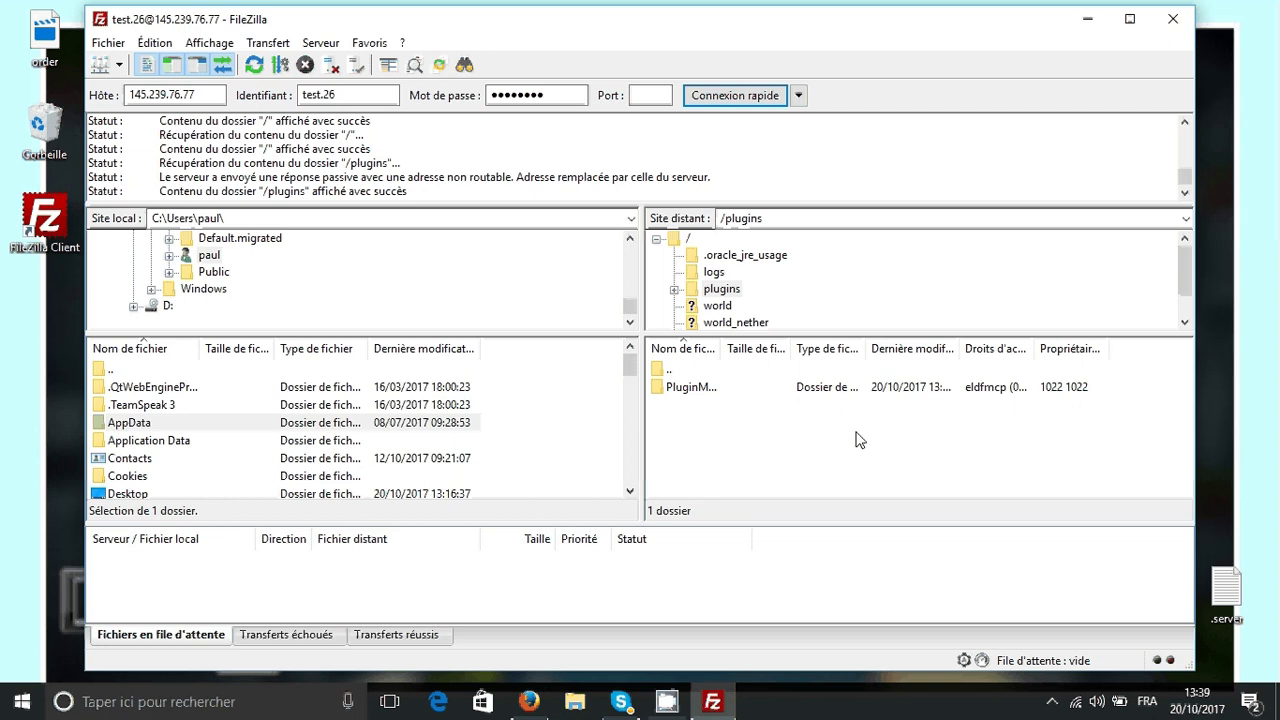
- Return to the server root and delete the world folder, confirming the recursive deletion
key(BackSpace)
click(700, 423)
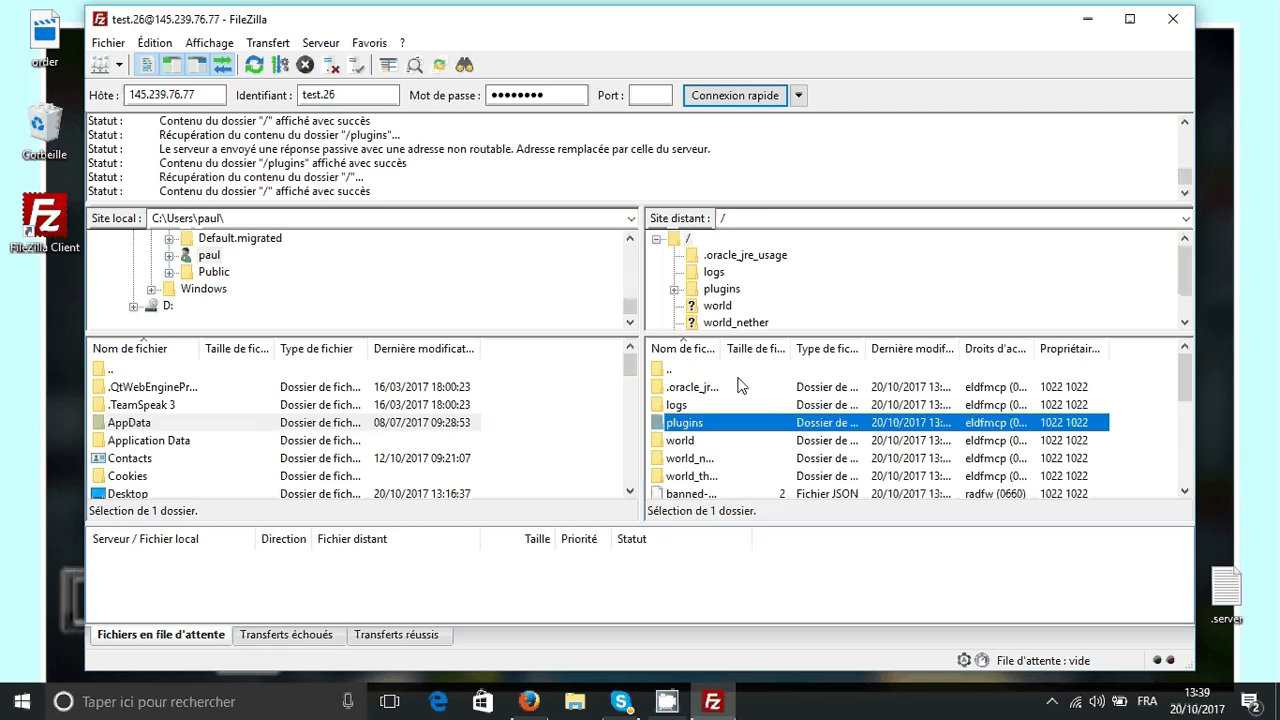
click(738, 456)
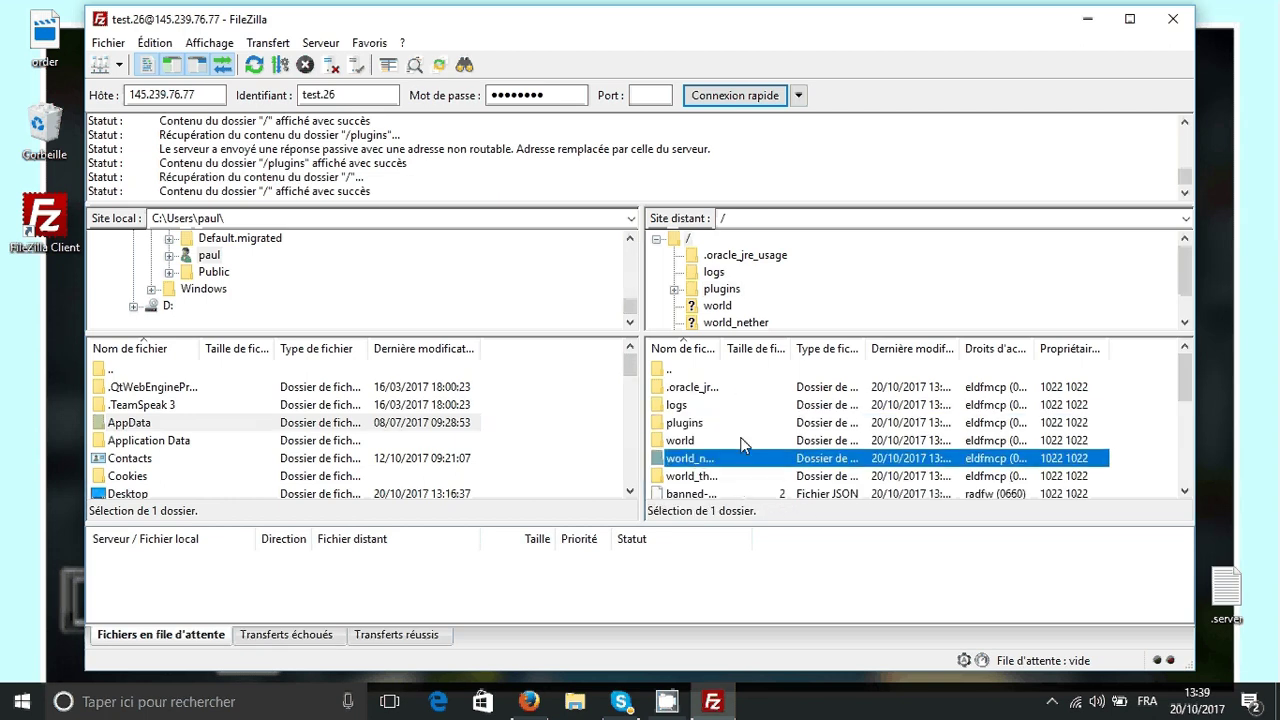
click(738, 445)
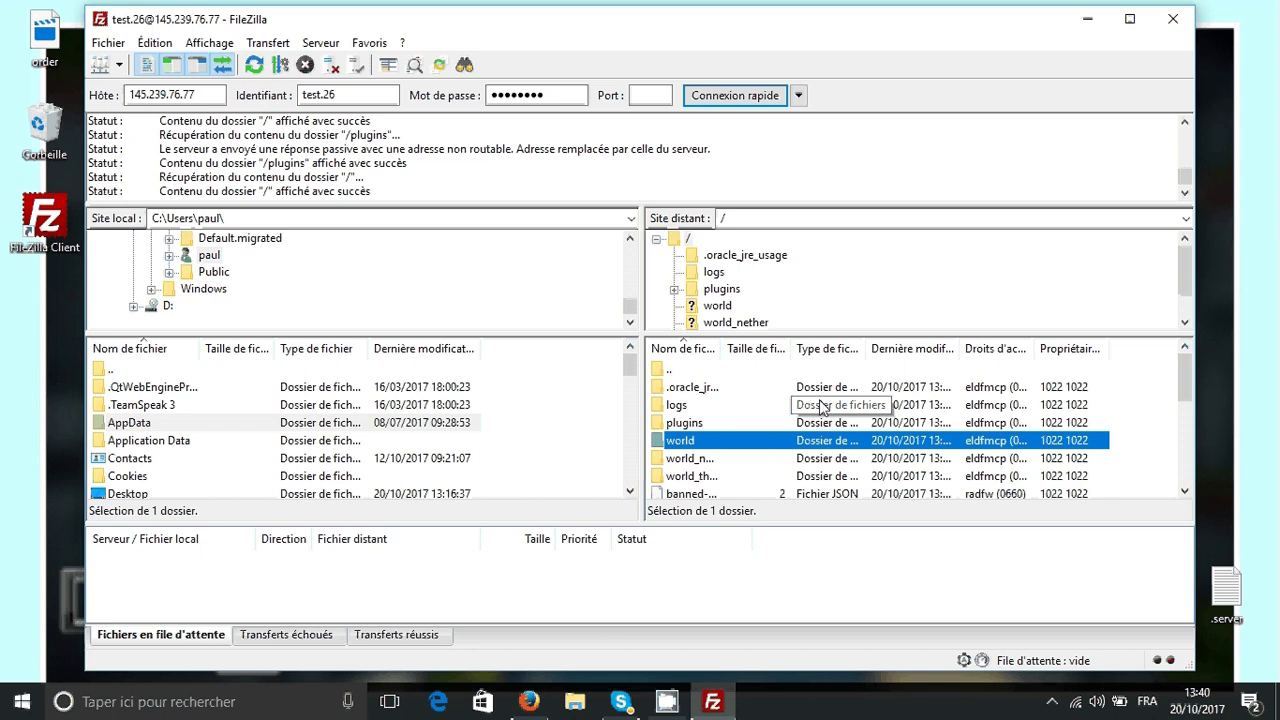
key(Delete)
key(Return)
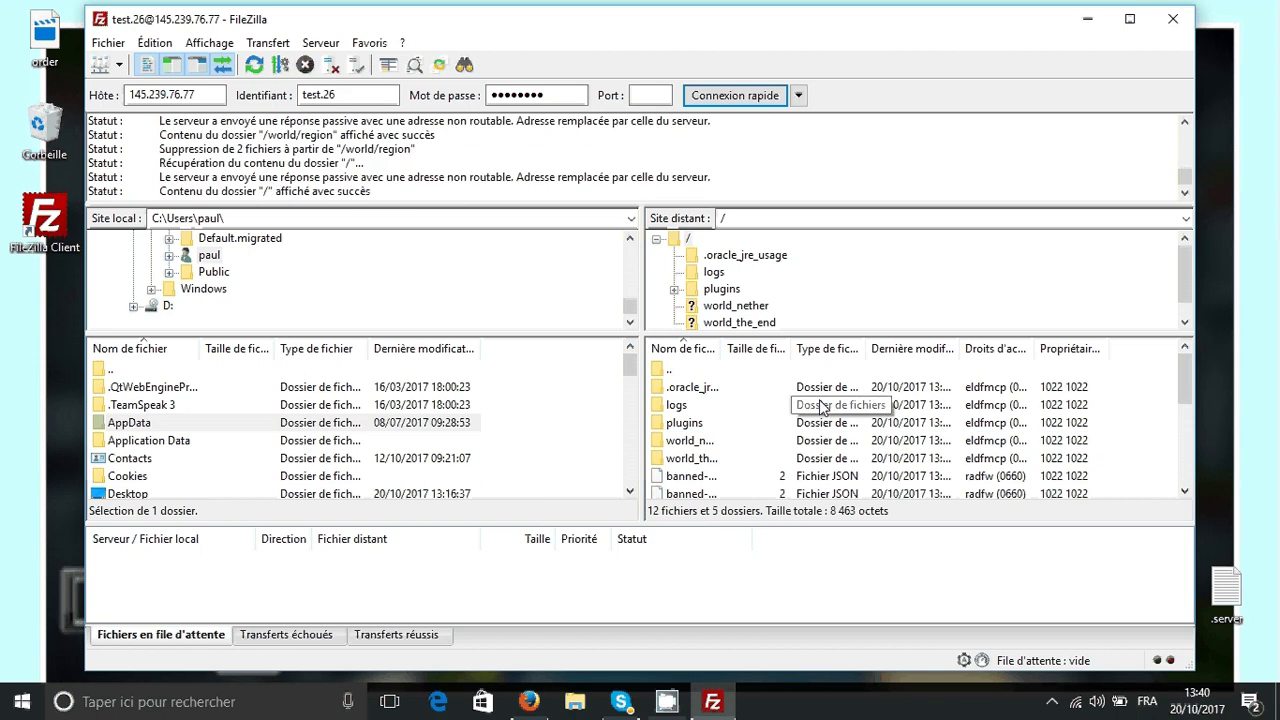
click(788, 423)
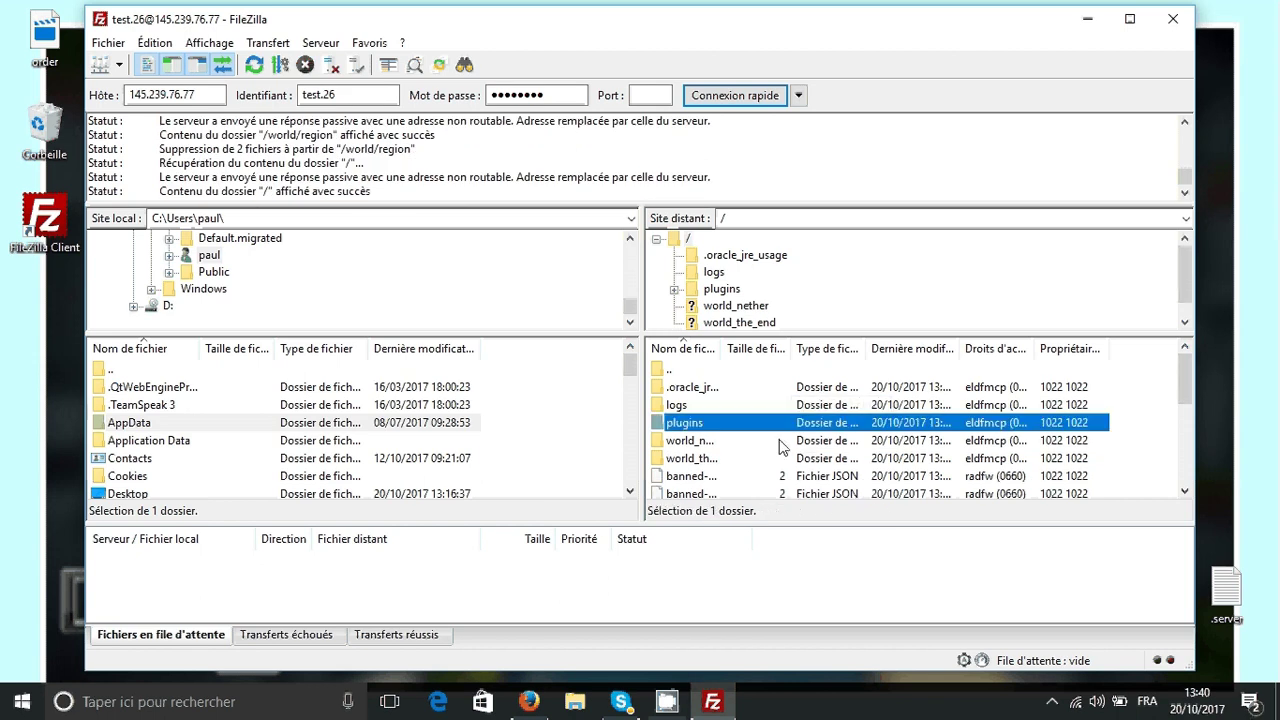
click(1128, 400)
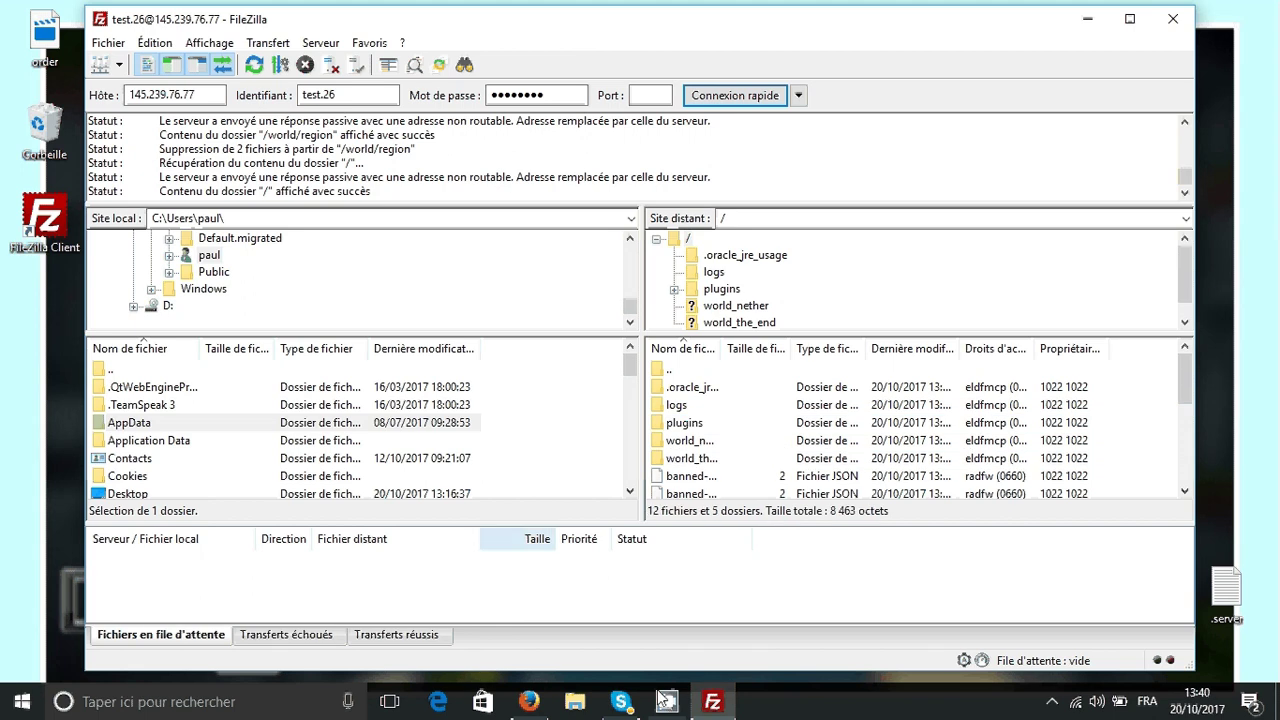
click(515, 615)
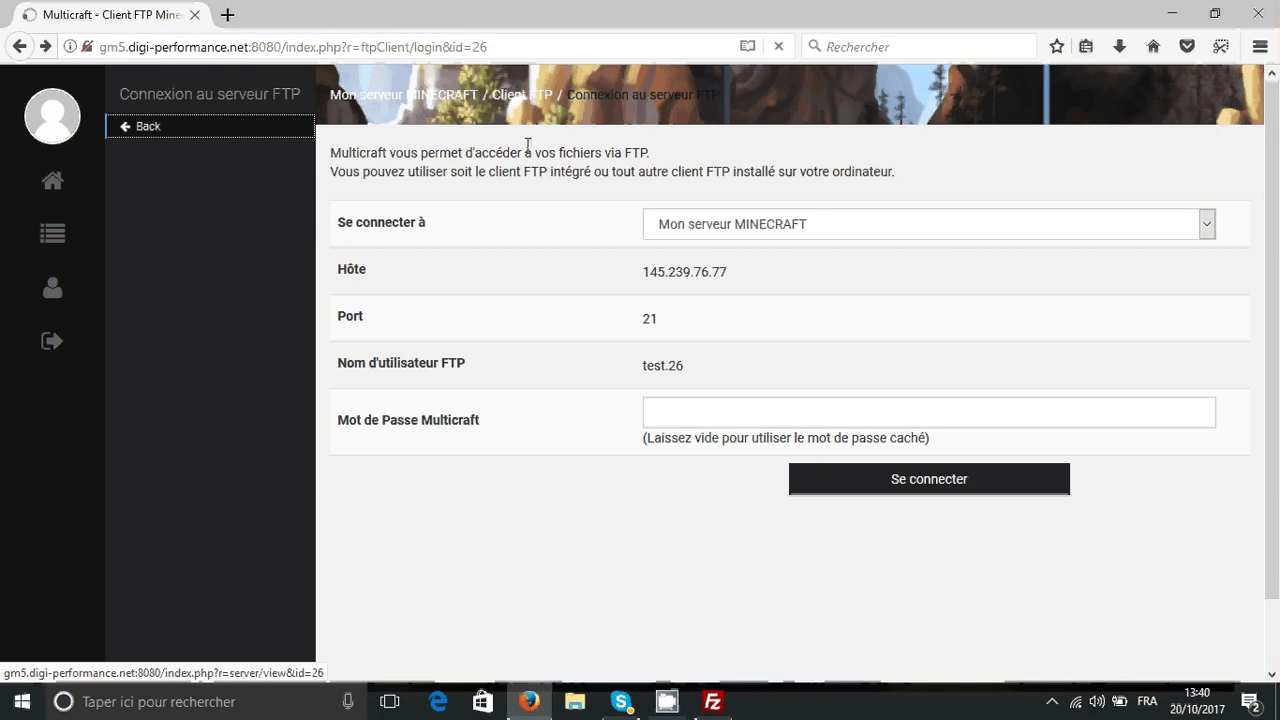
click(148, 126)
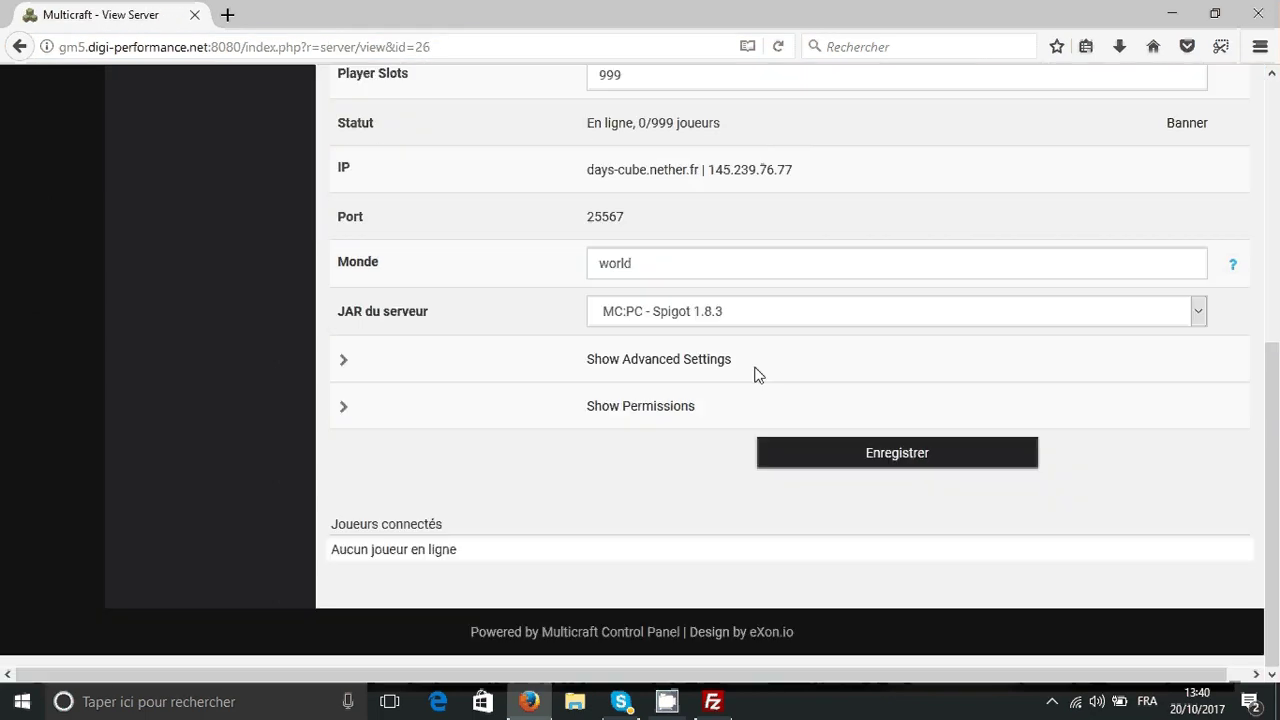
click(702, 364)
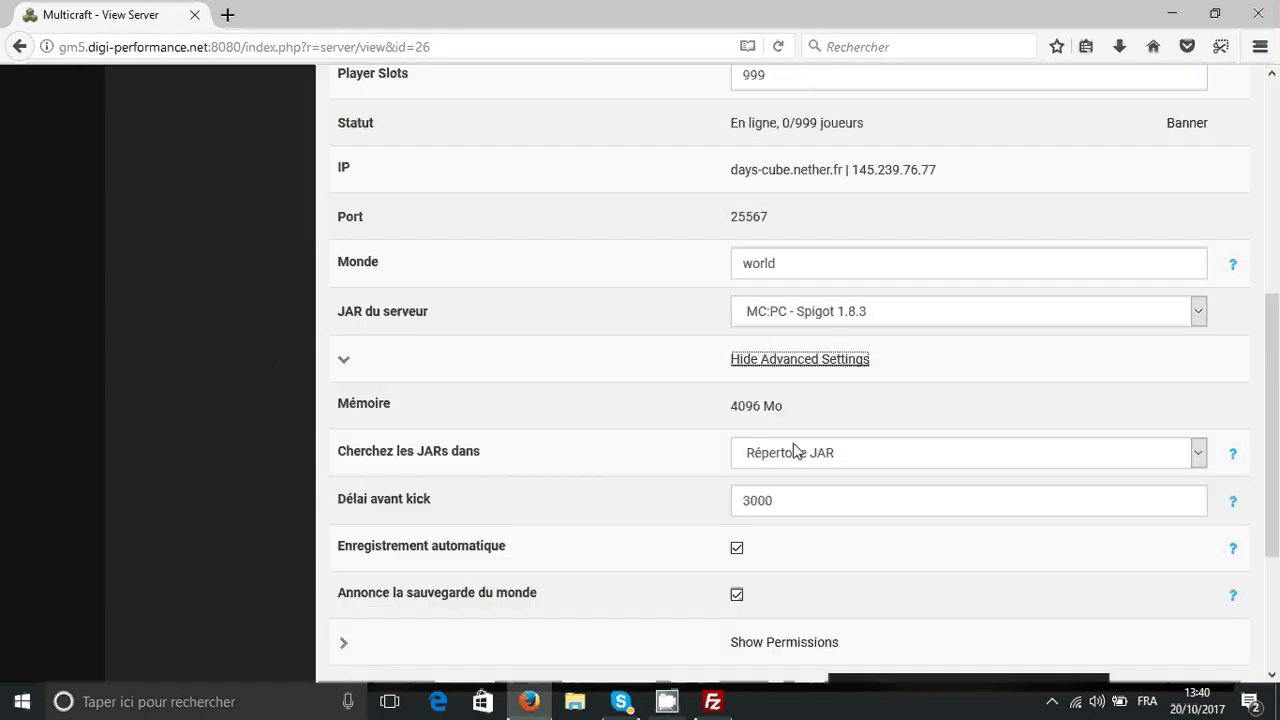
double_click(770, 258)
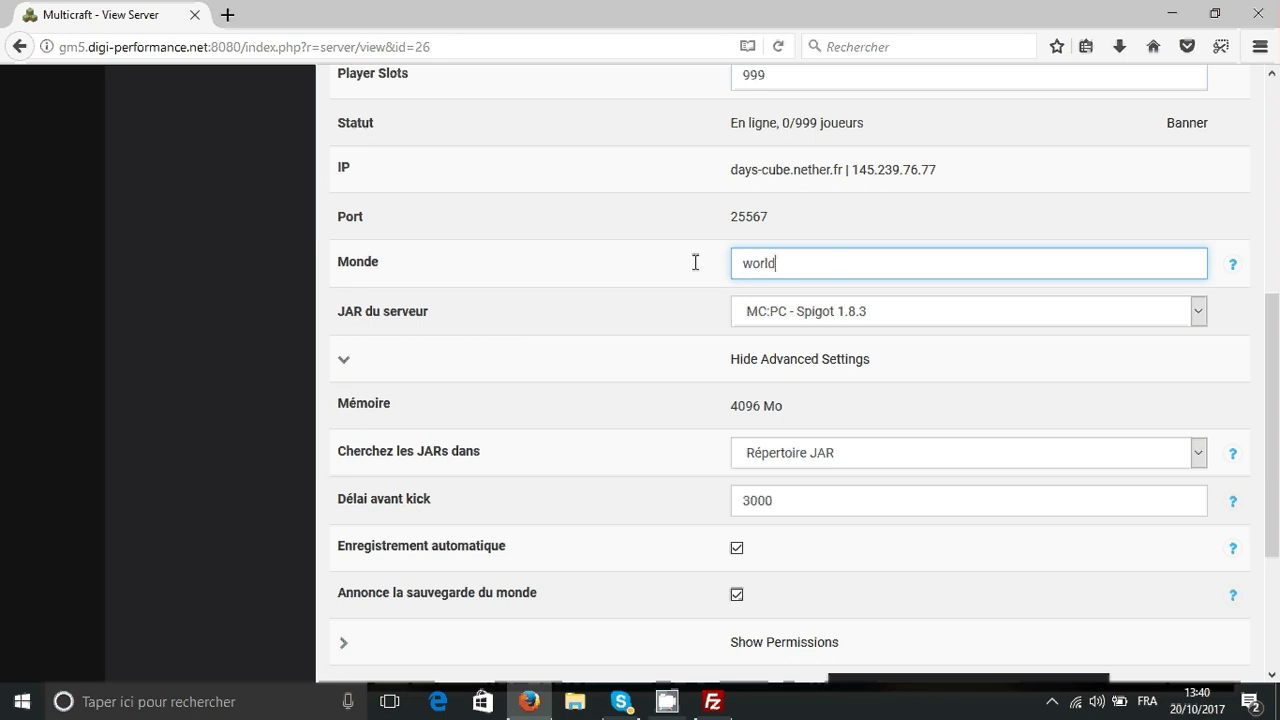
click(494, 254)
scroll(489, 323, up, 5)
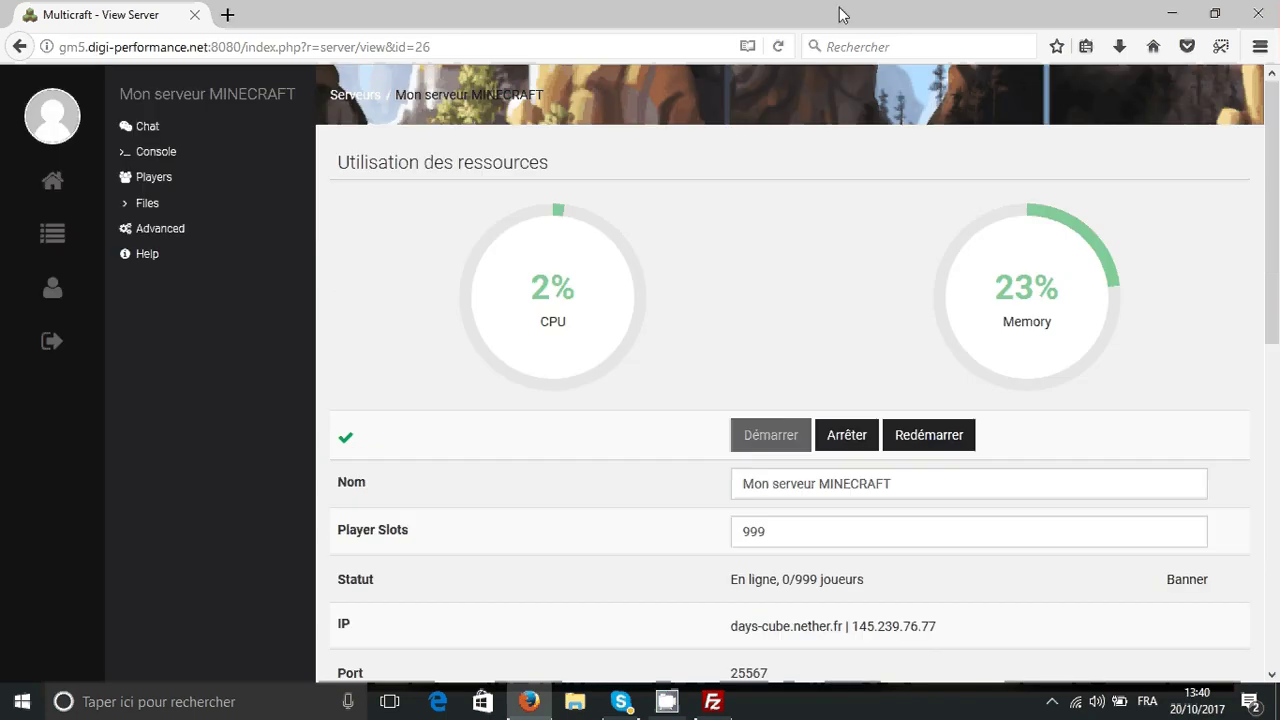
click(1173, 13)
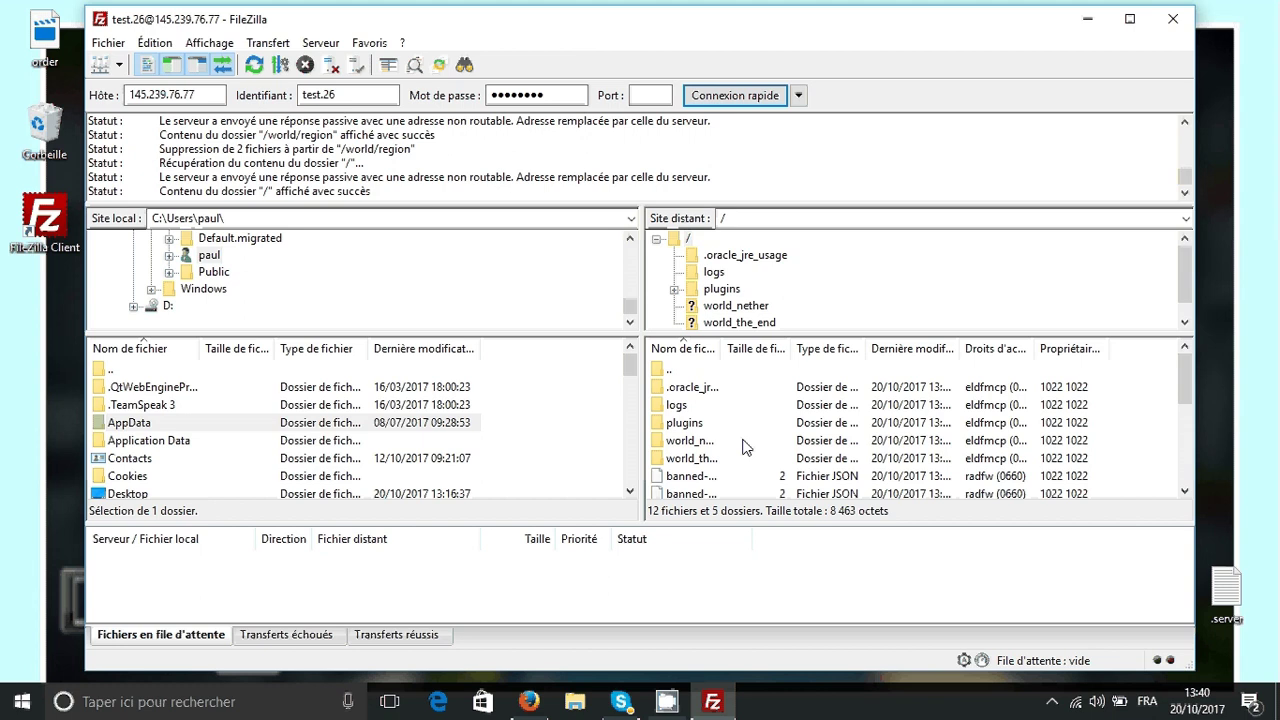
- Open the remote /plugins folder and move FileZilla aside to reveal the desktop plugin files
click(713, 425)
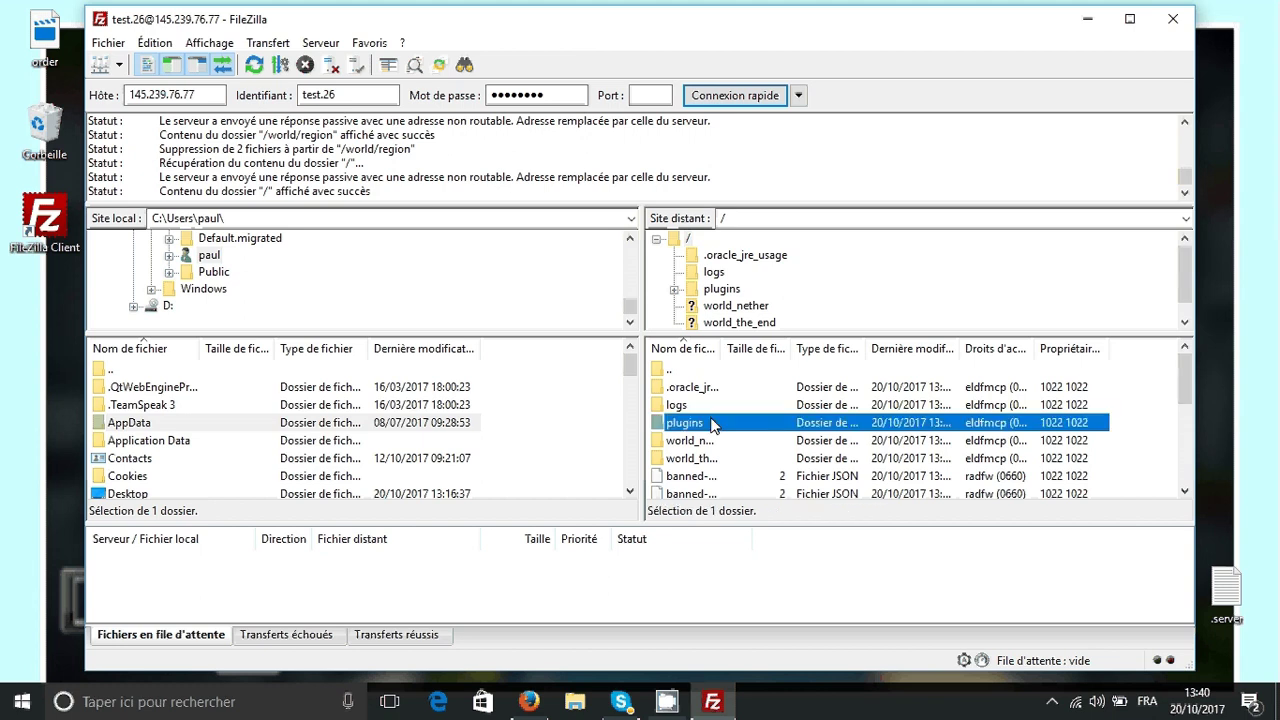
double_click(745, 423)
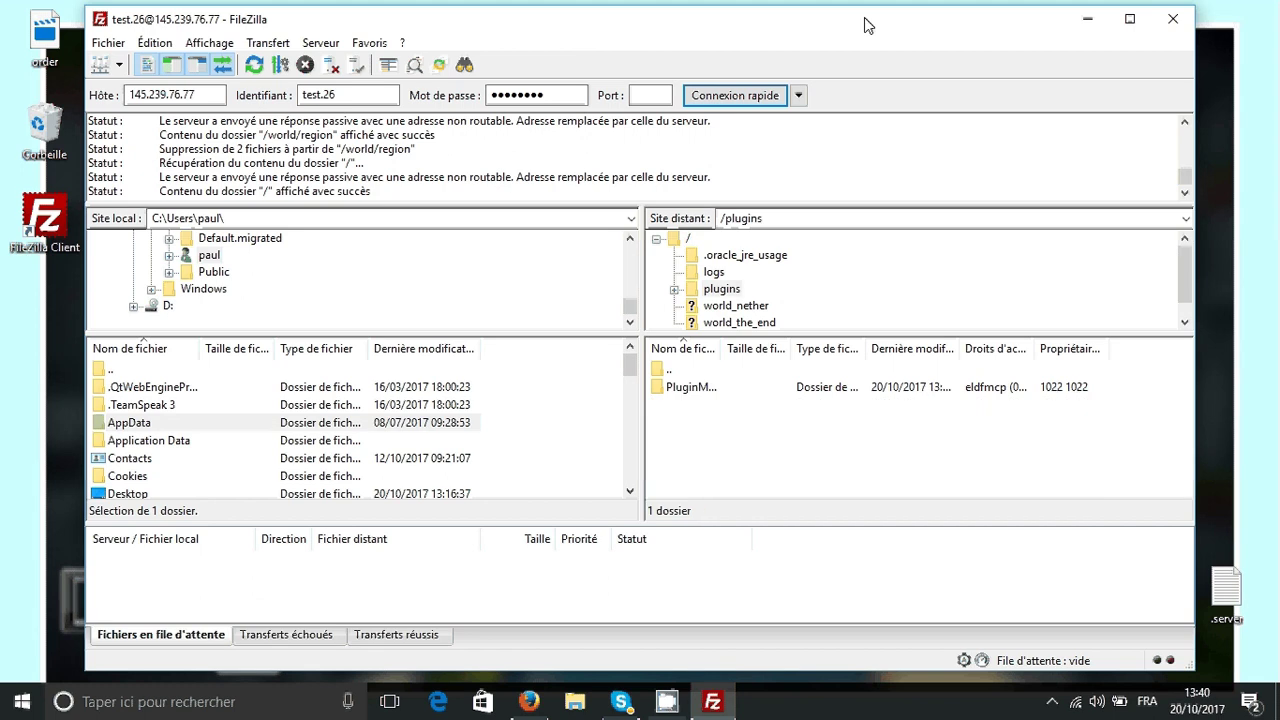
drag(868, 25, 434, 31)
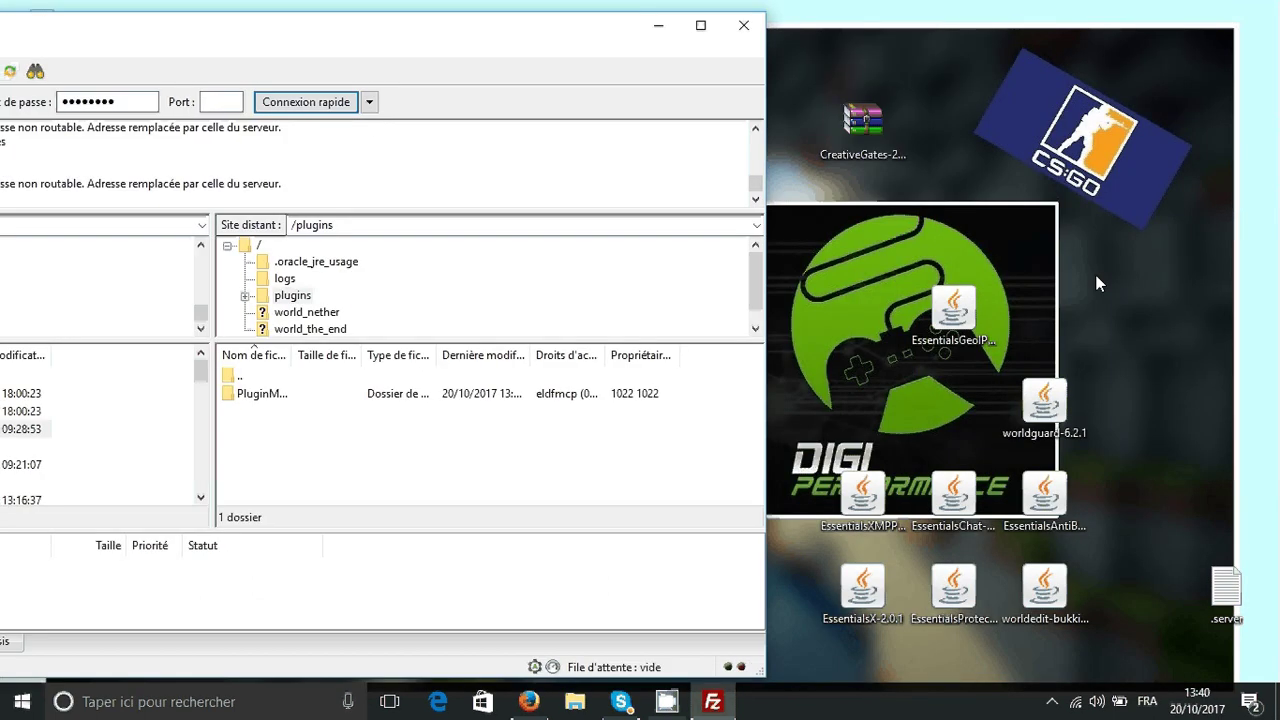
click(862, 115)
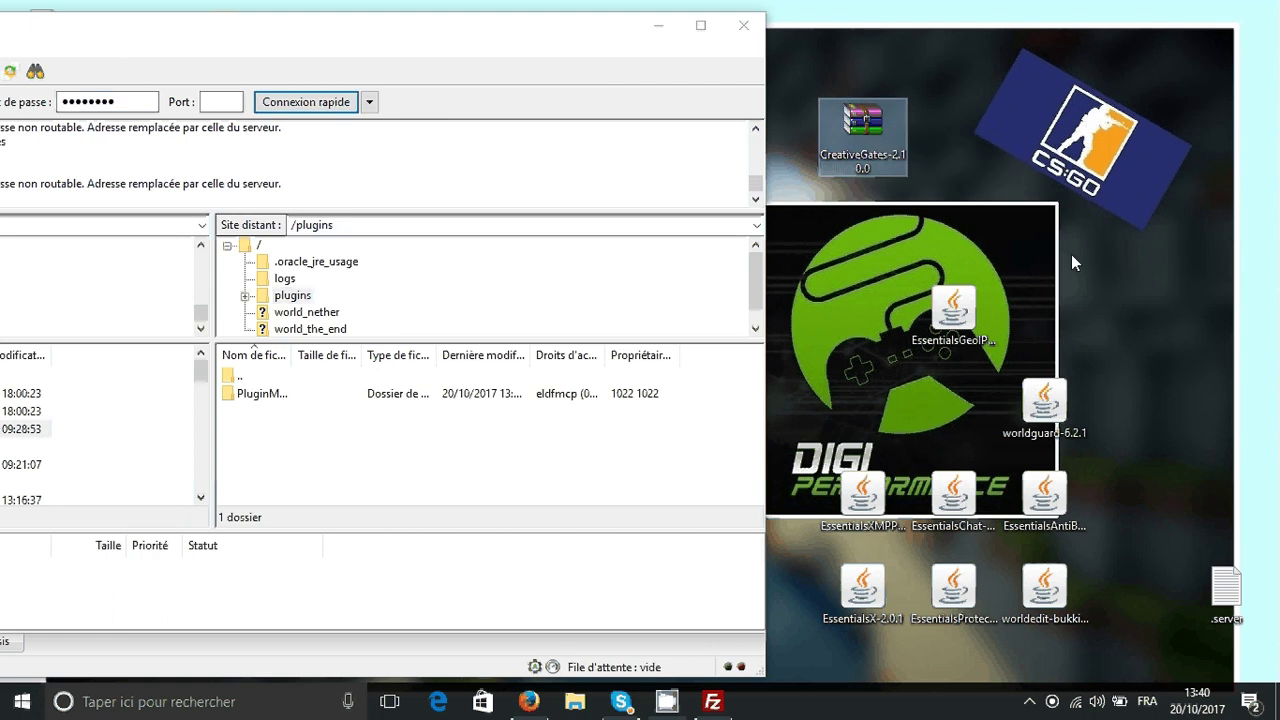
click(953, 315)
key(ctrl+v)
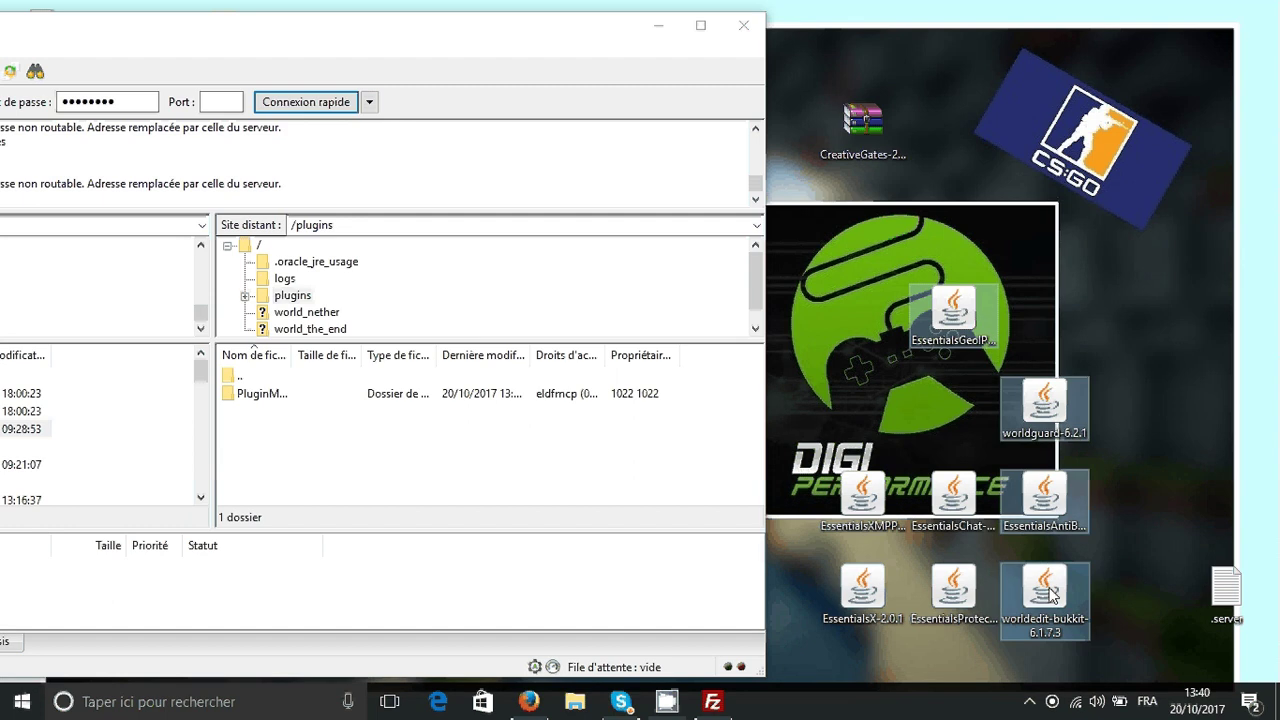
key(Delete)
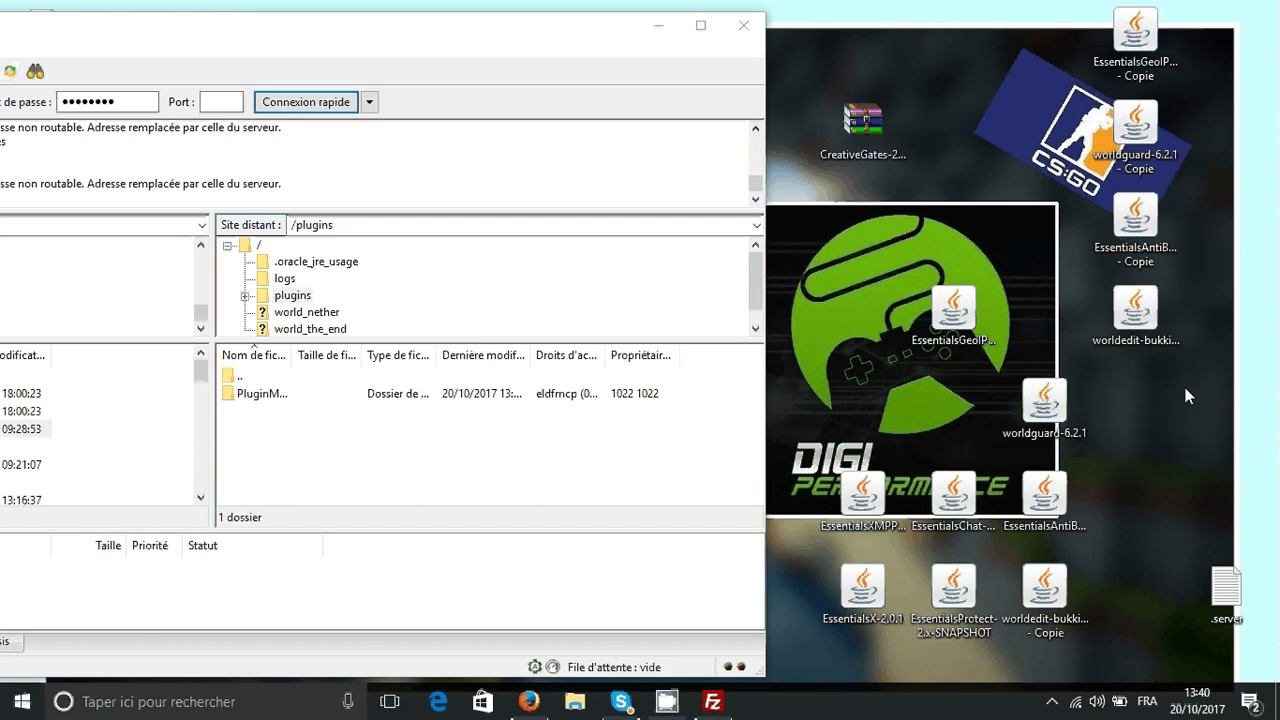
- Select the Essentials, WorldEdit and WorldGuard jars on the desktop and drop them into /plugins
click(953, 315)
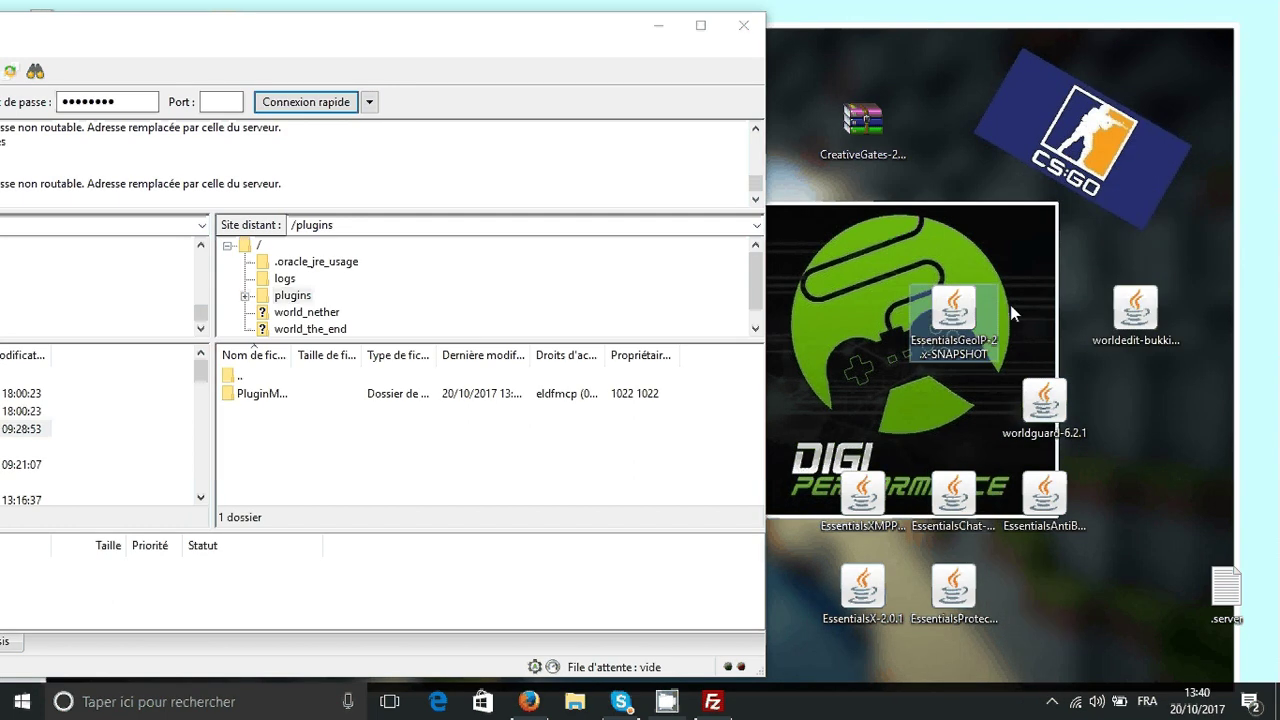
ctrl+click(1135, 315)
ctrl+click(1044, 405)
ctrl+click(1044, 495)
ctrl+click(966, 495)
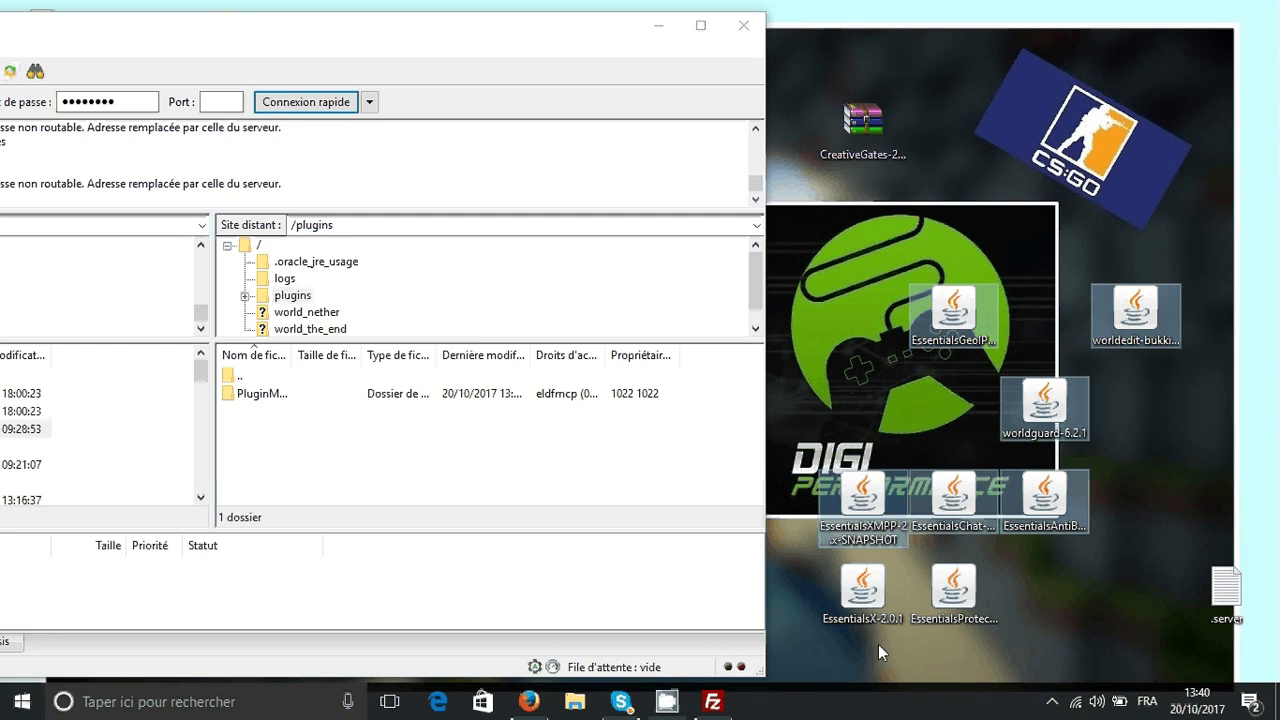
ctrl+click(862, 495)
ctrl+click(862, 590)
ctrl+click(973, 599)
drag(973, 599, 924, 248)
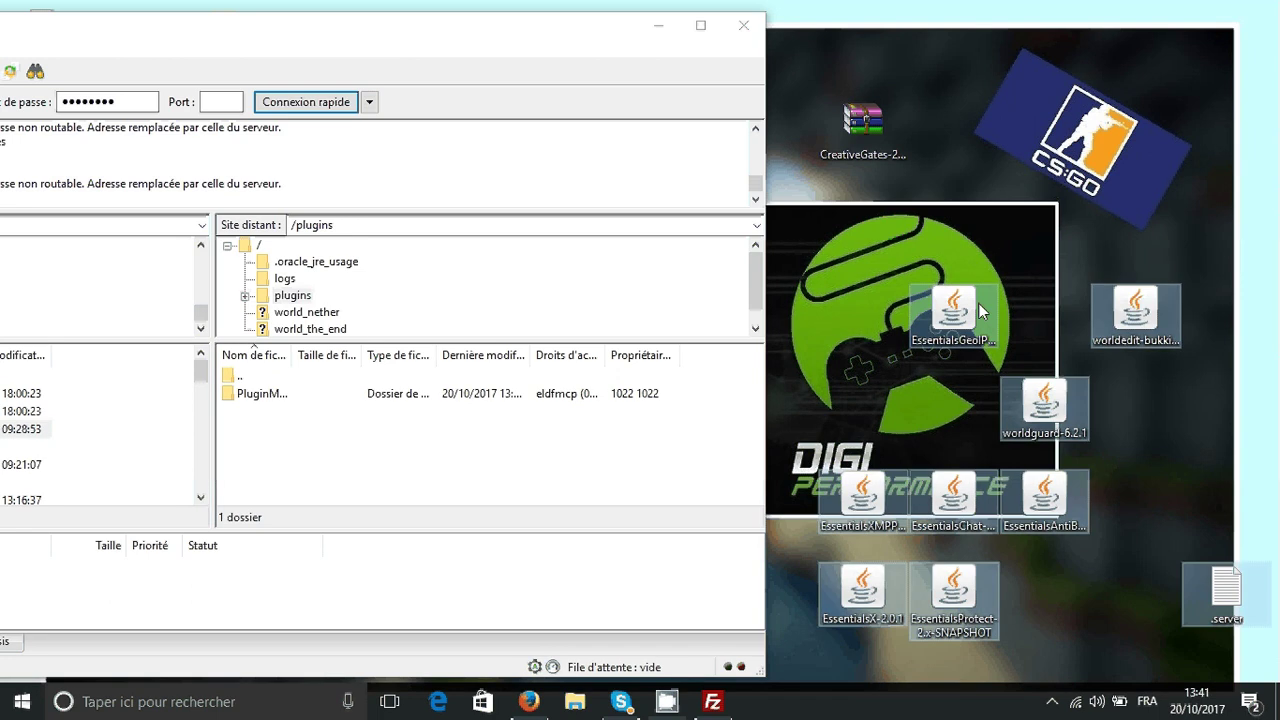
click(1132, 220)
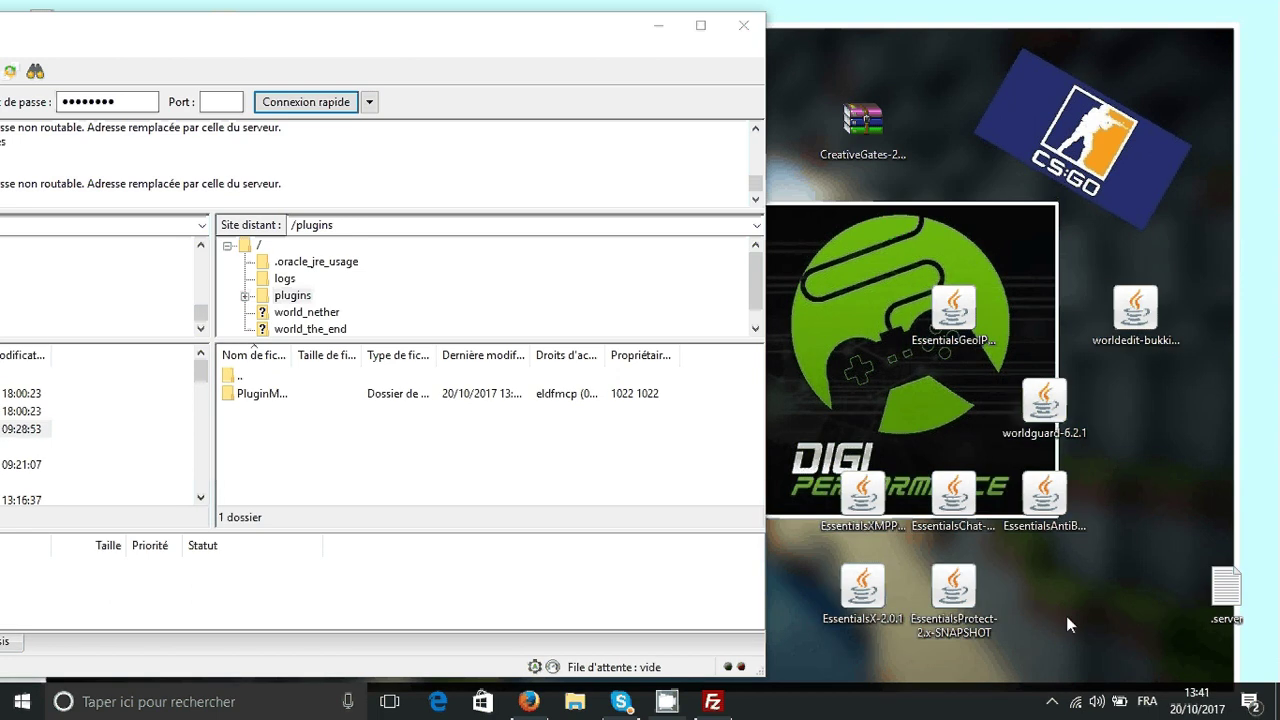
drag(1084, 638, 750, 216)
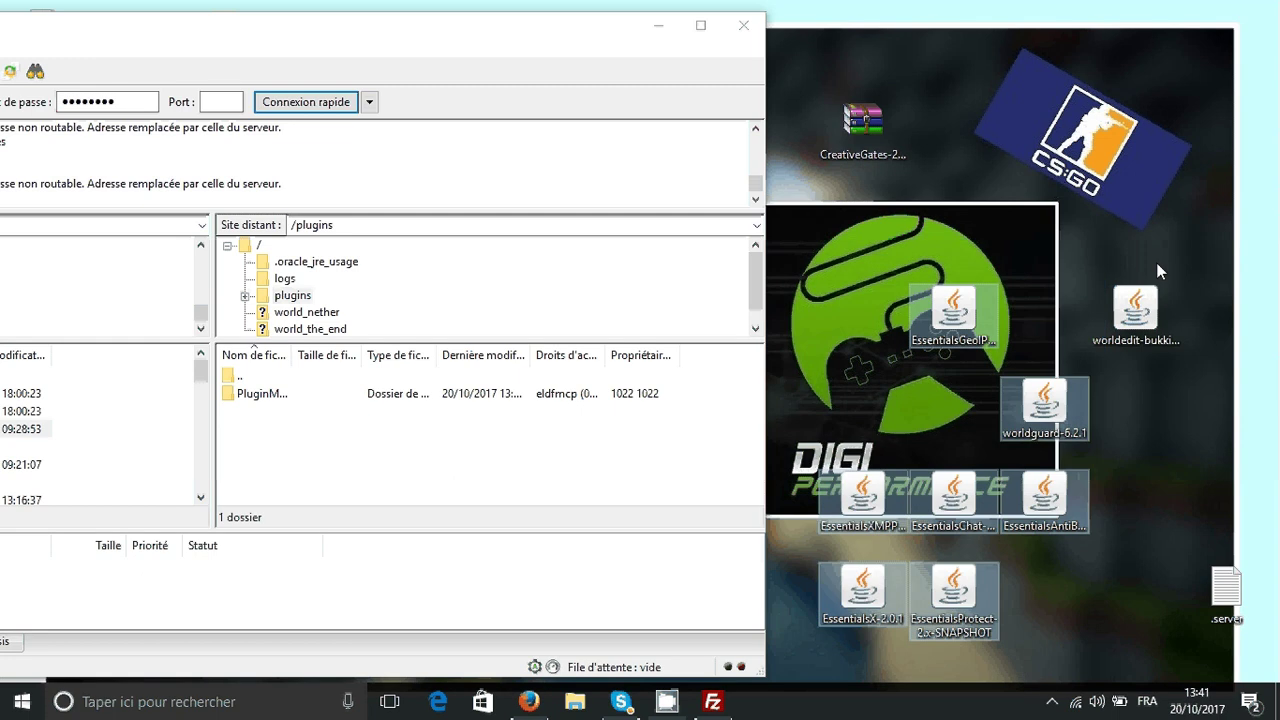
drag(1155, 292, 546, 437)
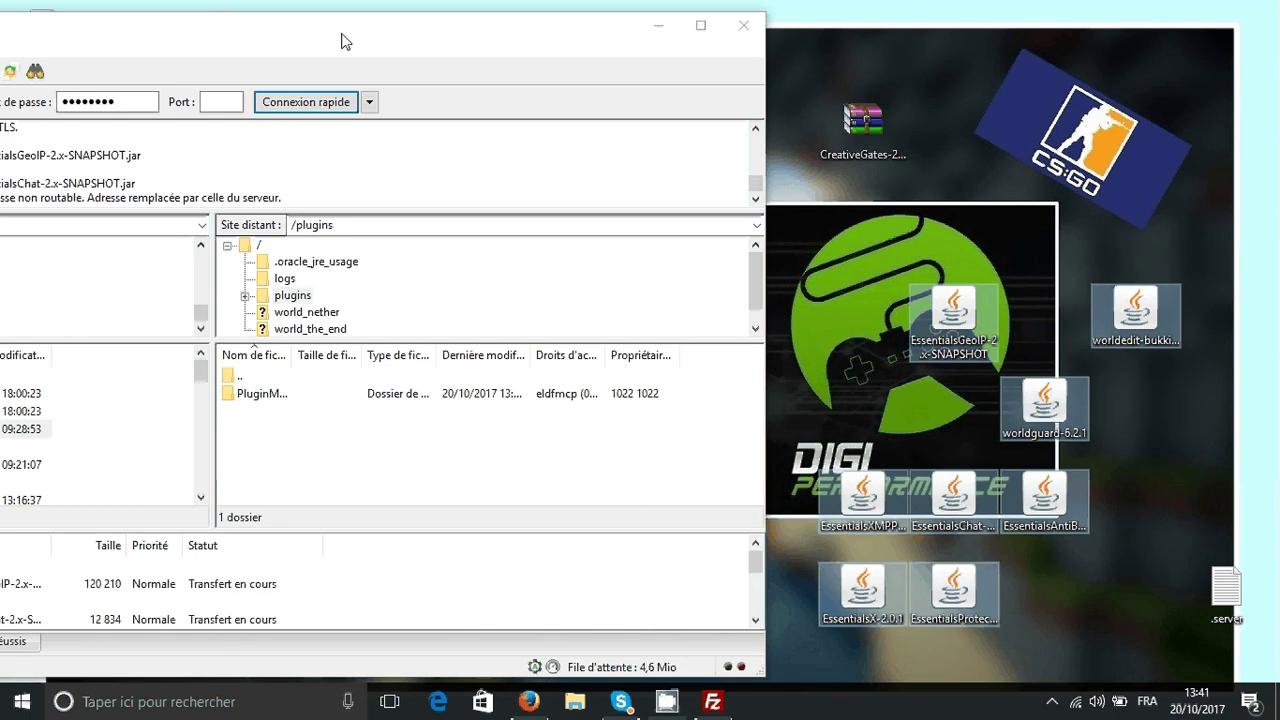
- Check the eight uploaded plugin jars in the remote /plugins listing
drag(341, 41, 786, 41)
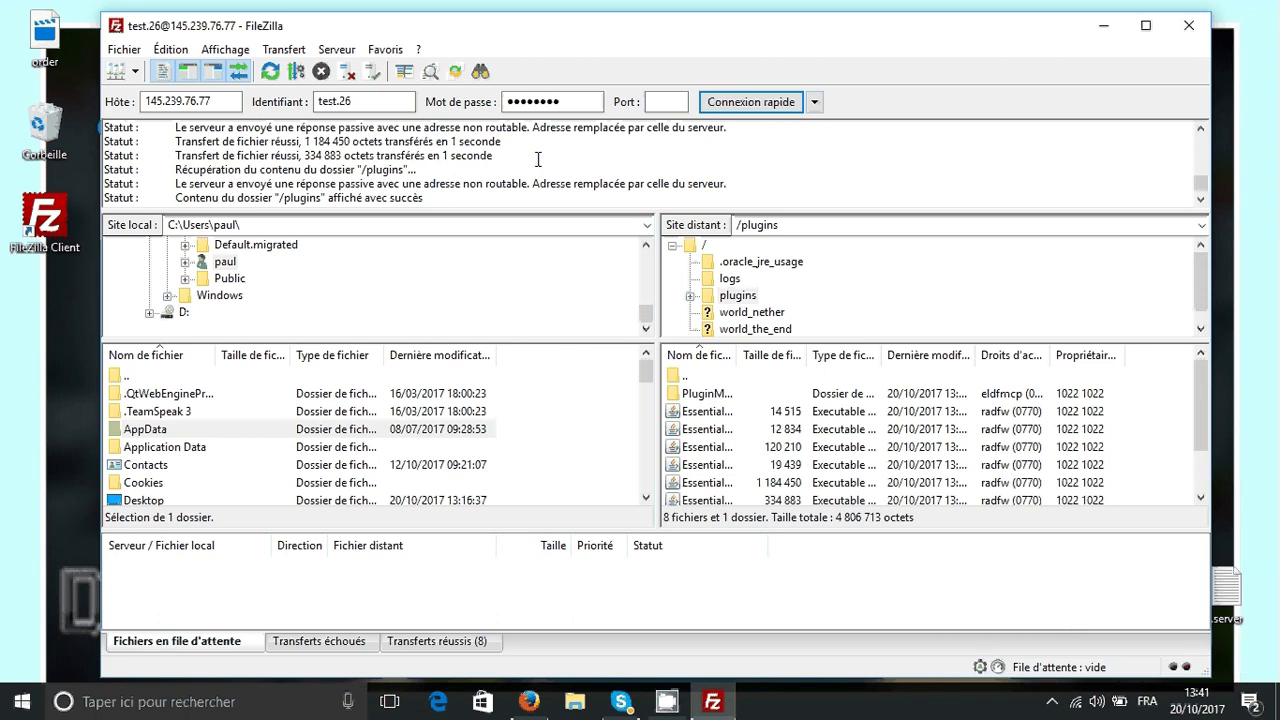
scroll(920, 468, down, 1)
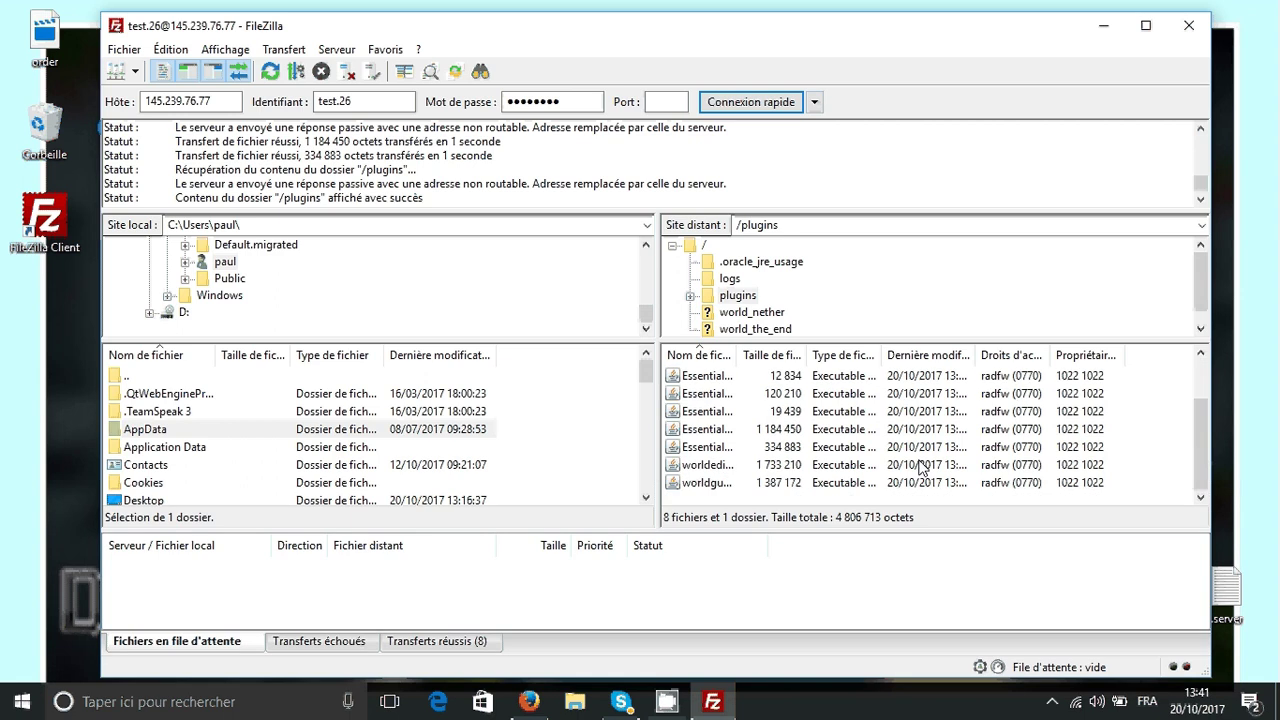
scroll(921, 468, up, 1)
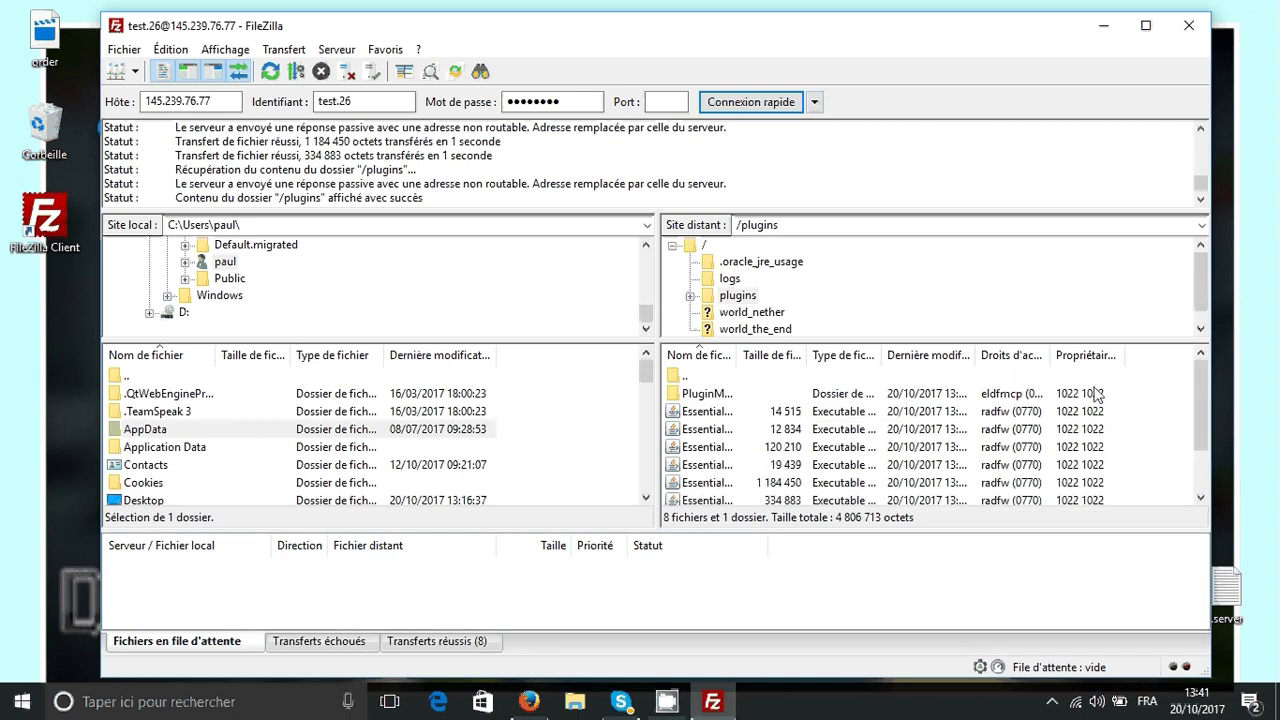
click(707, 429)
key(Up)
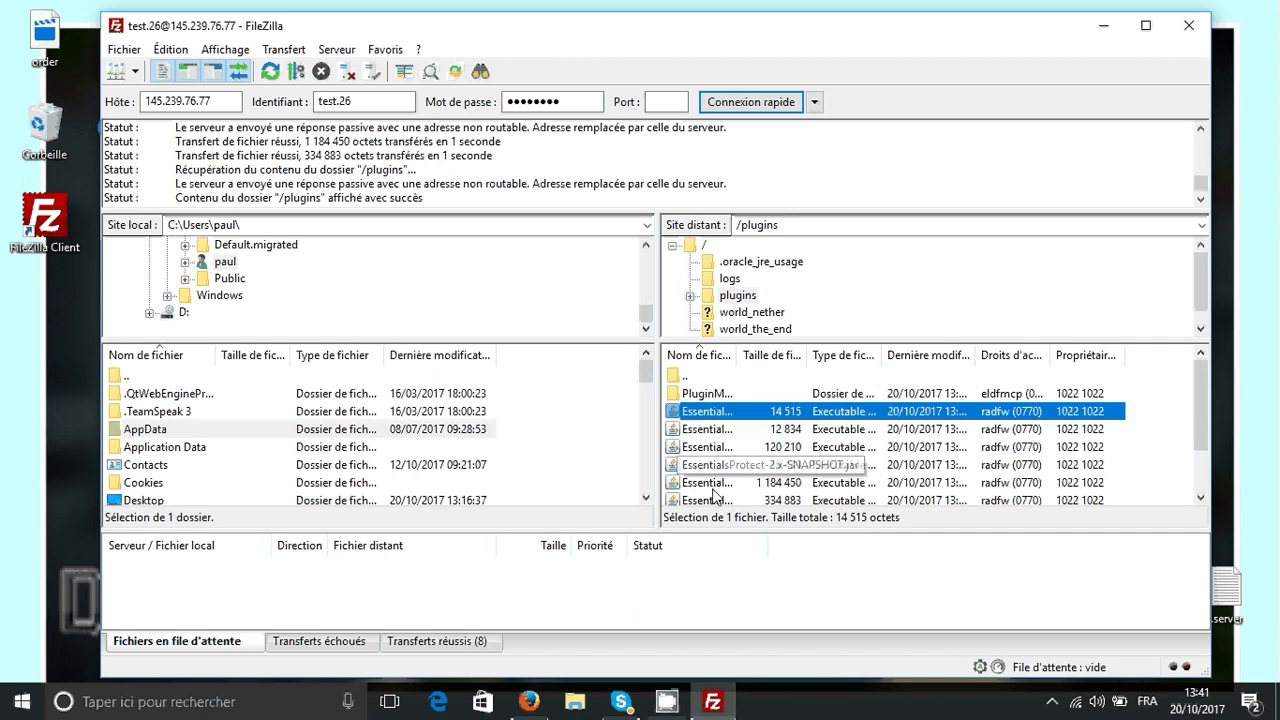
scroll(1017, 410, down, 1)
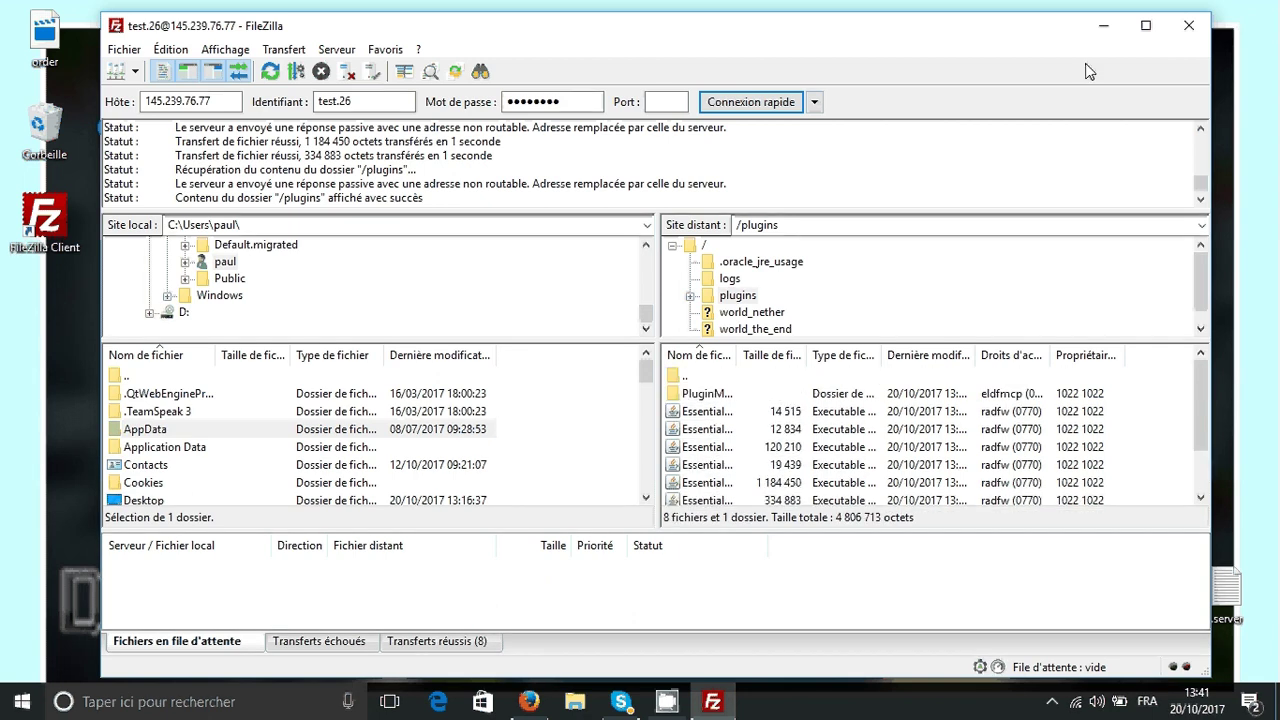
click(1097, 33)
- Open the CreativeGates-2.10.0 archive from the desktop in WinRAR
drag(868, 197, 1195, 600)
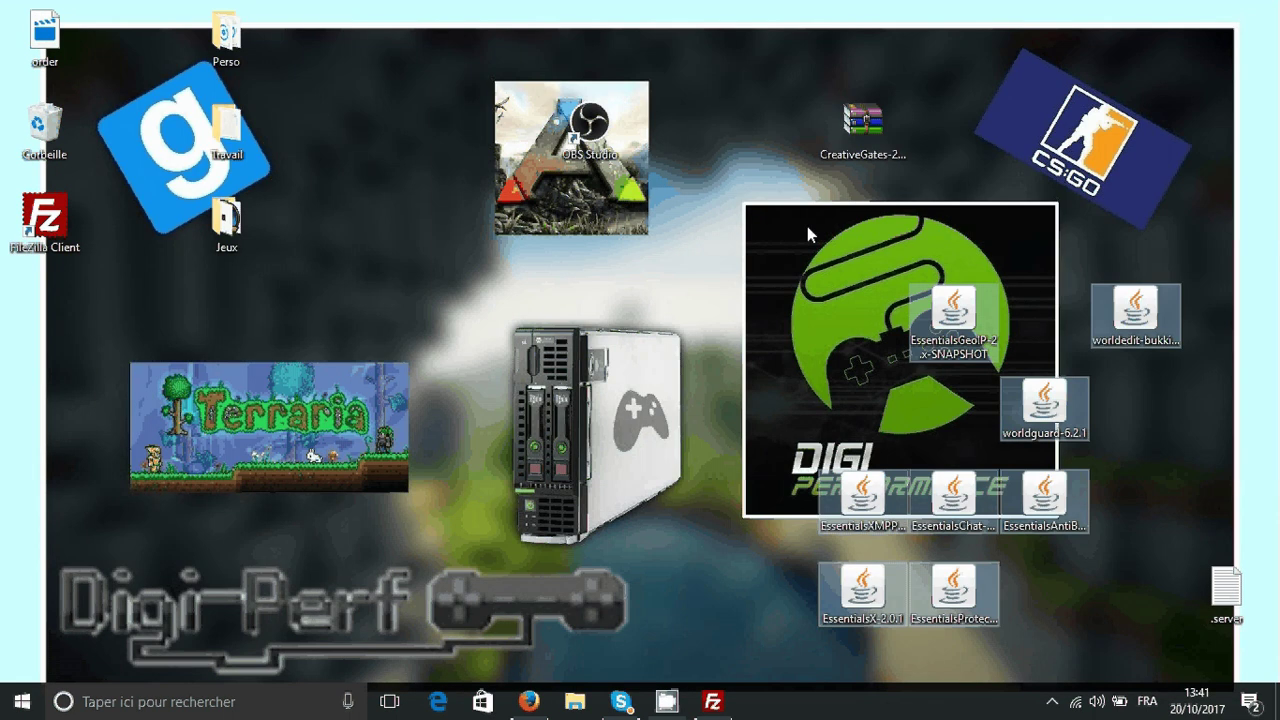
click(837, 208)
key(Up)
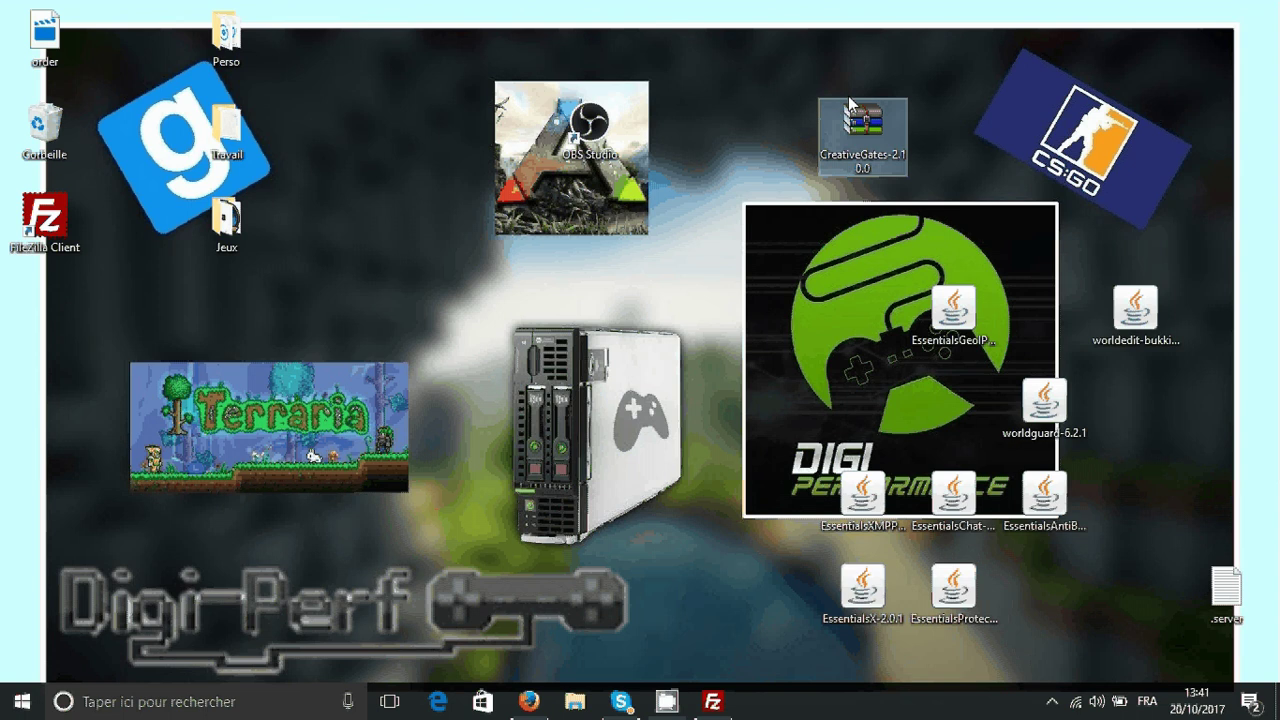
key(Return)
drag(714, 706, 830, 660)
click(713, 703)
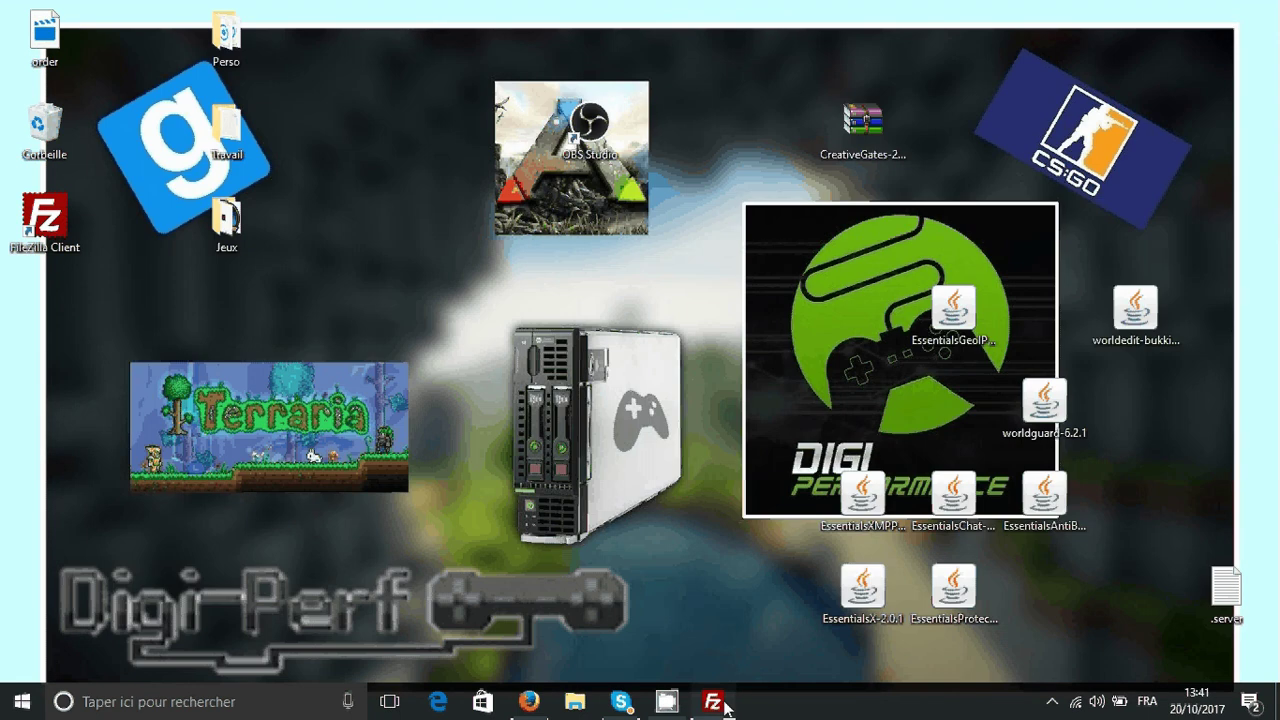
double_click(848, 118)
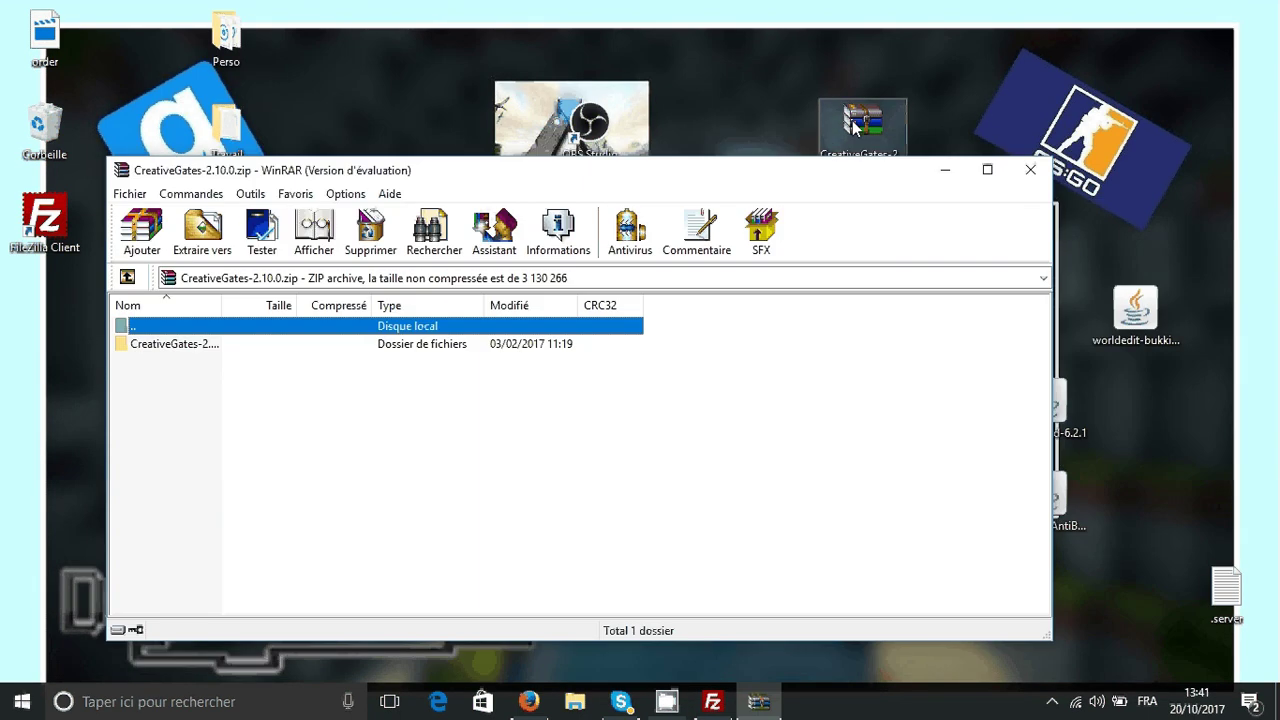
key(Escape)
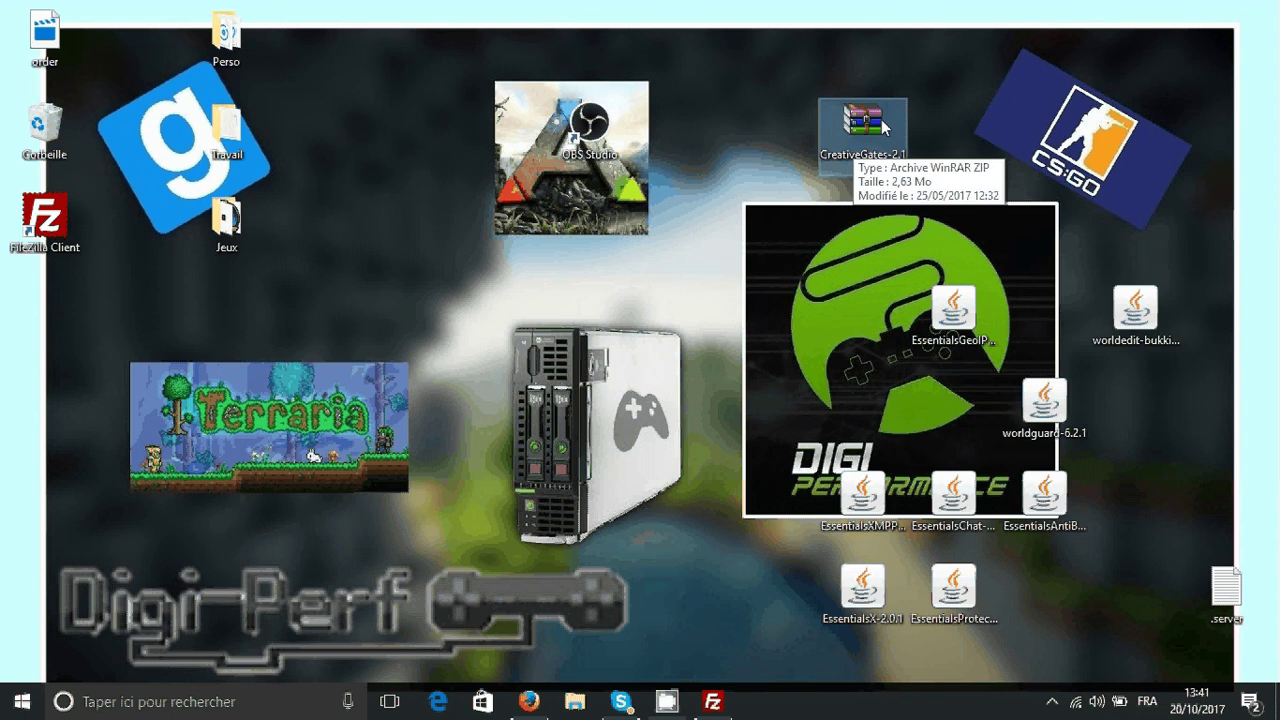
click(888, 167)
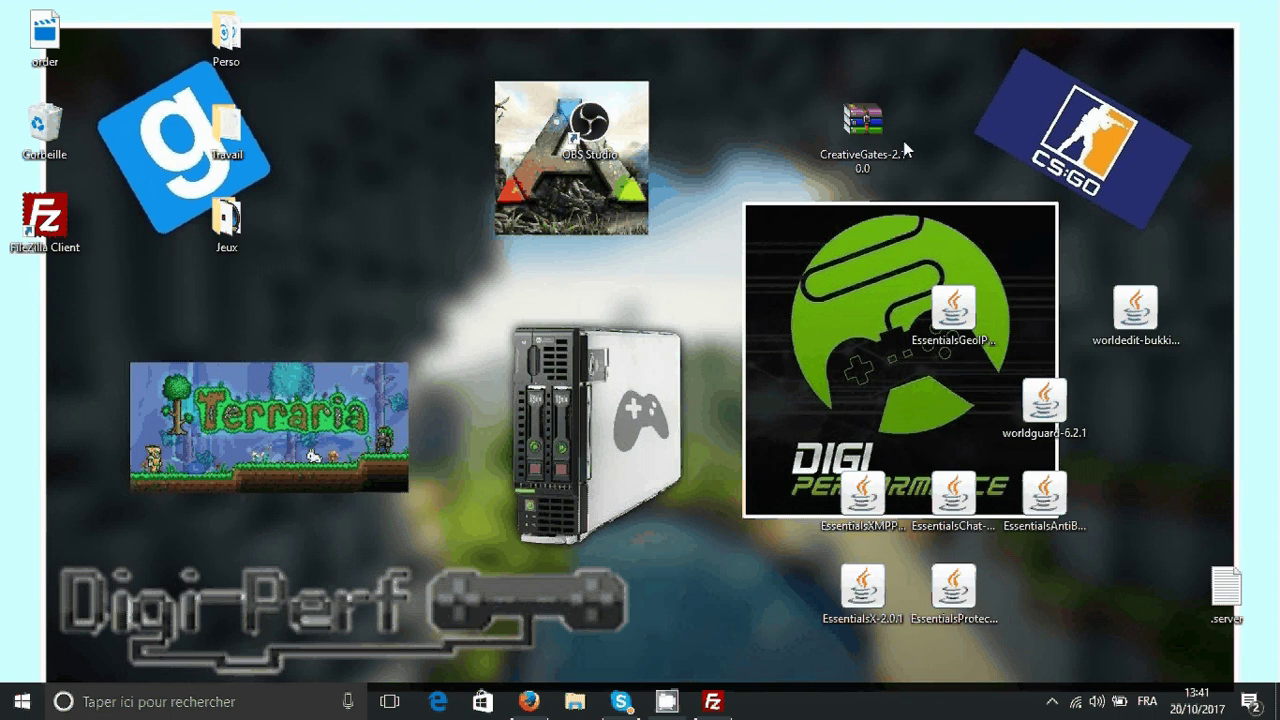
click(849, 158)
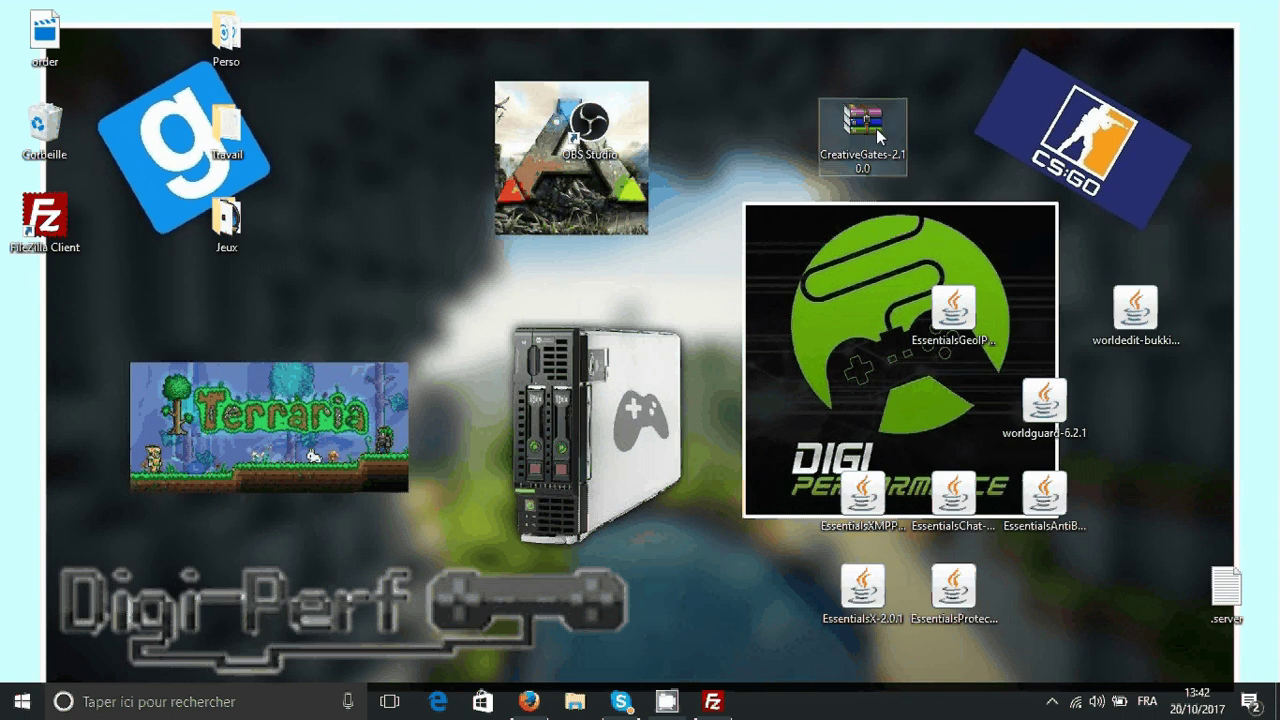
click(866, 131)
right_click(866, 131)
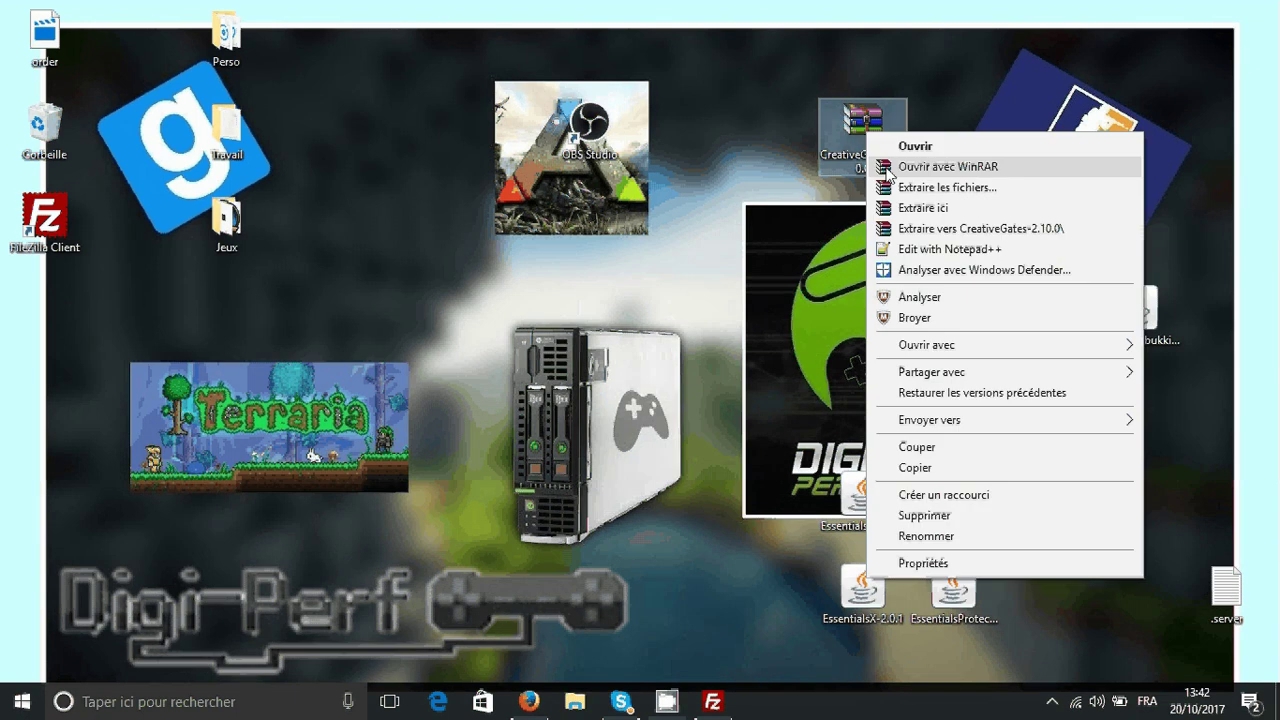
click(880, 163)
- Upload CreativeGates.jar and MassiveCore.jar from the archive folder to the server's /plugins
click(245, 345)
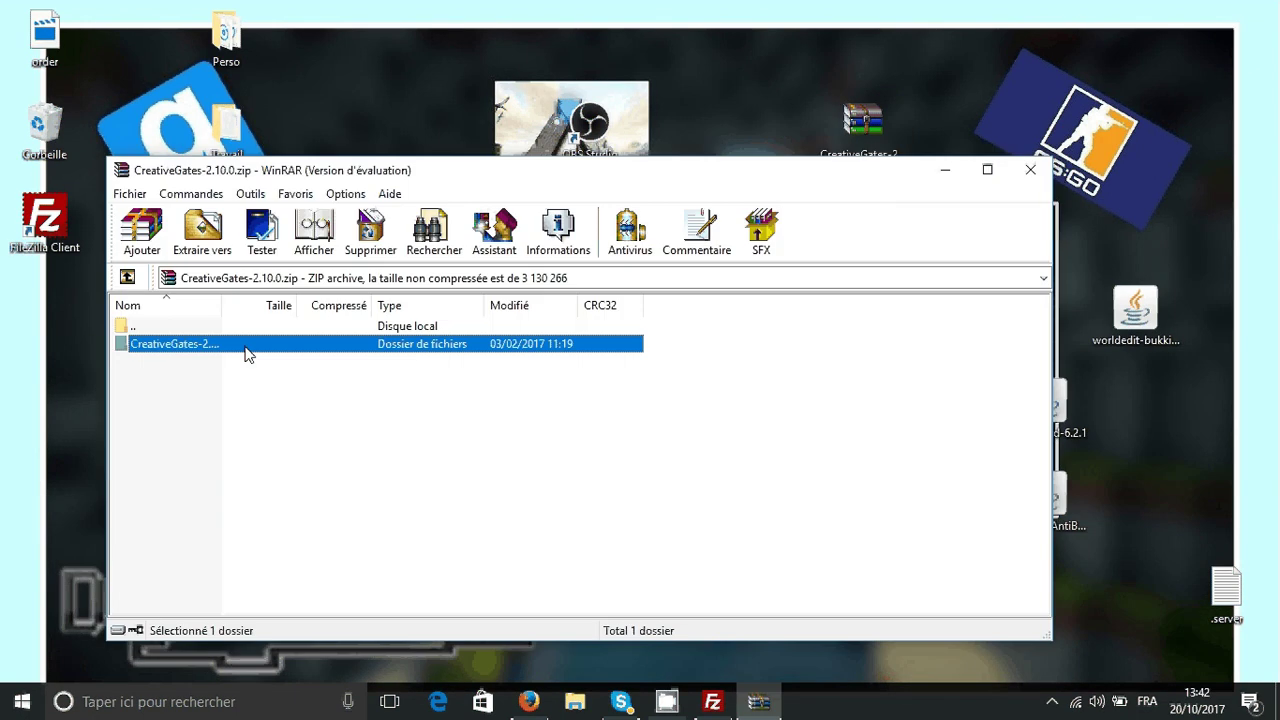
key(Escape)
double_click(246, 342)
key(ctrl+a)
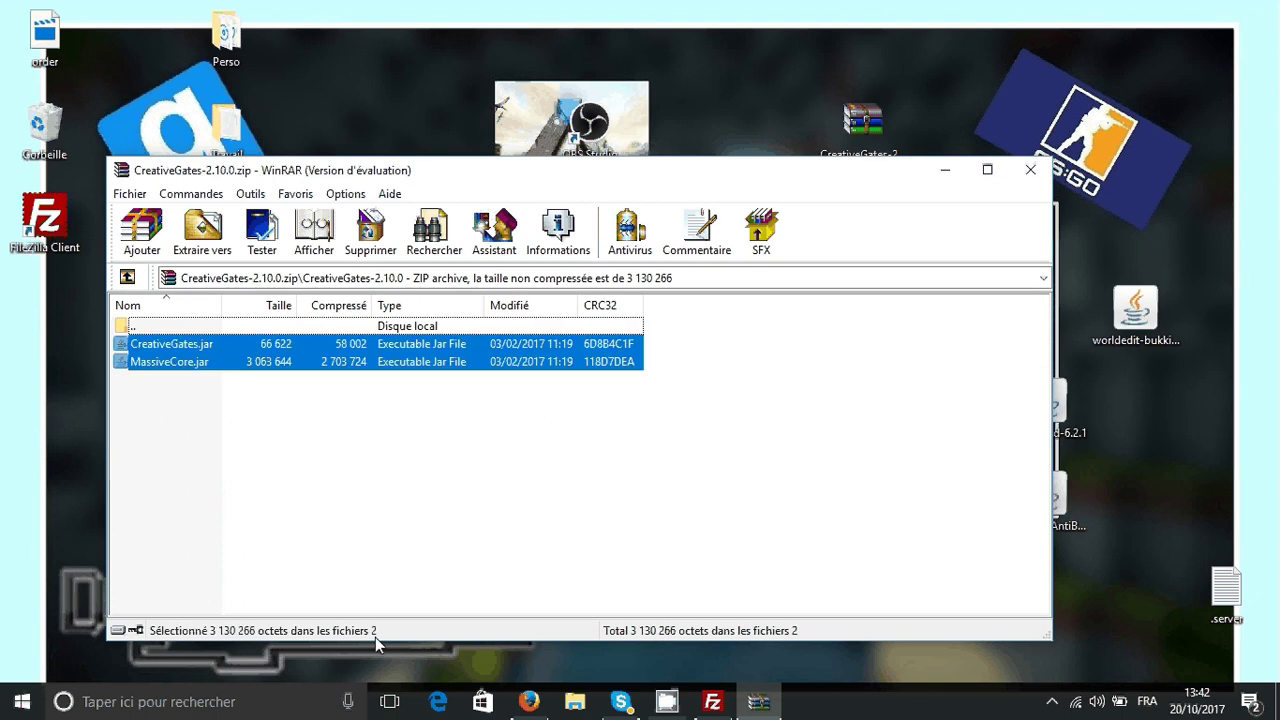
drag(277, 362, 803, 442)
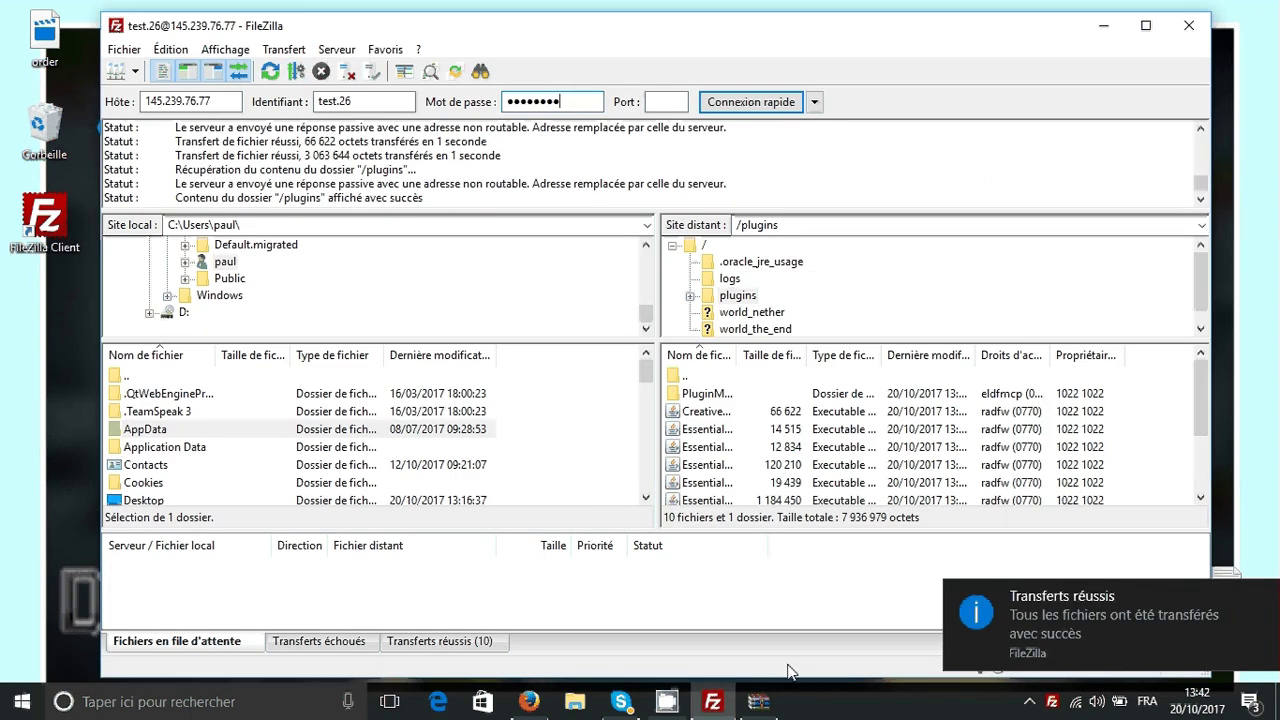
- Close the archive window and return to the Multicraft server page
click(758, 701)
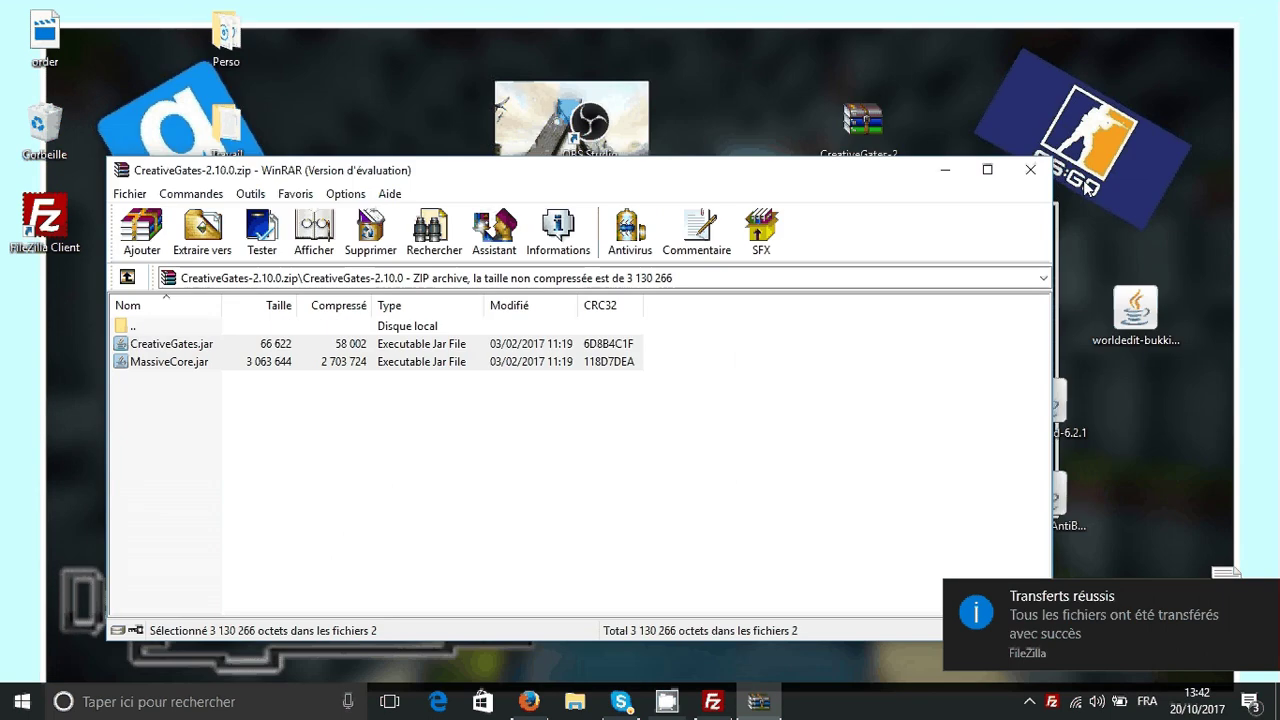
key(Escape)
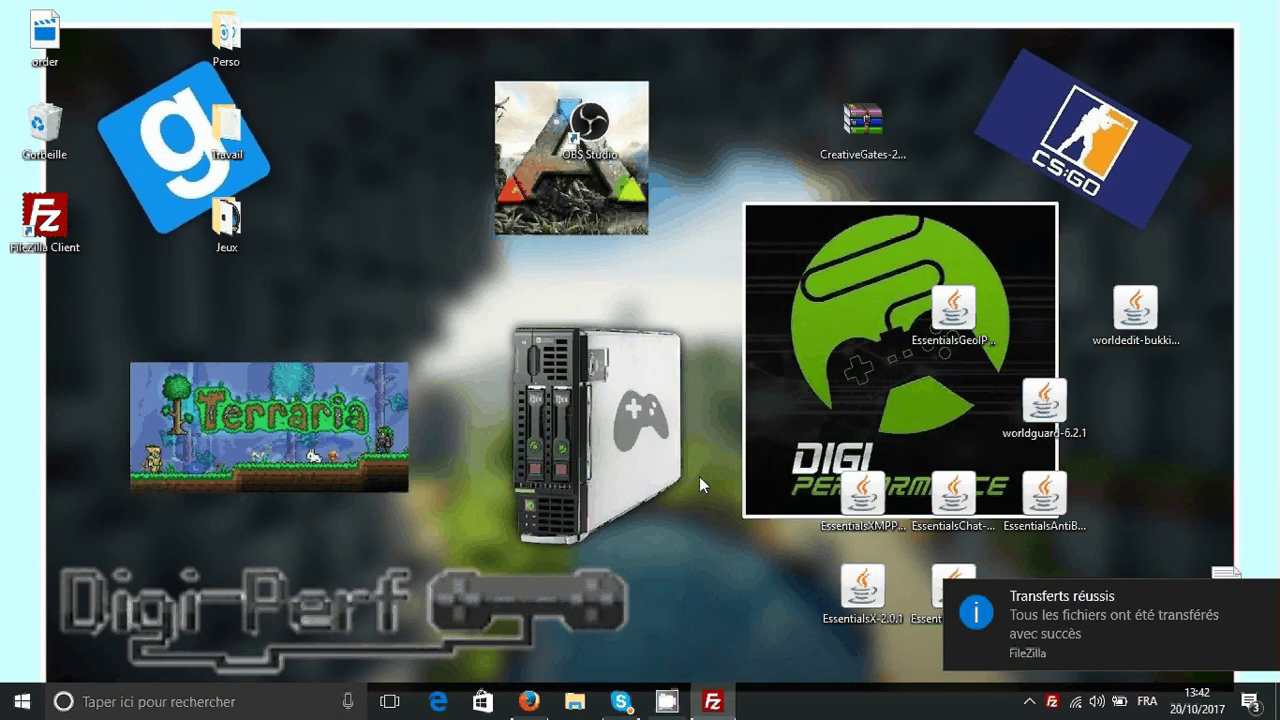
click(529, 702)
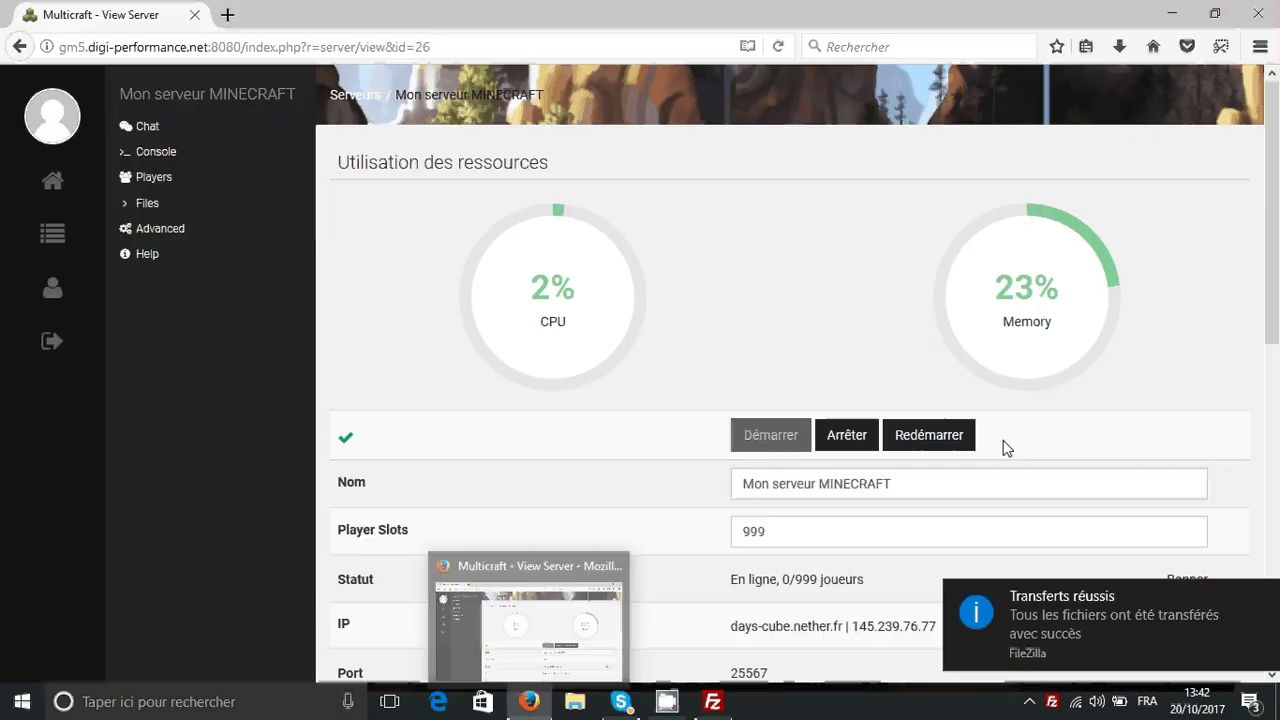
click(1263, 597)
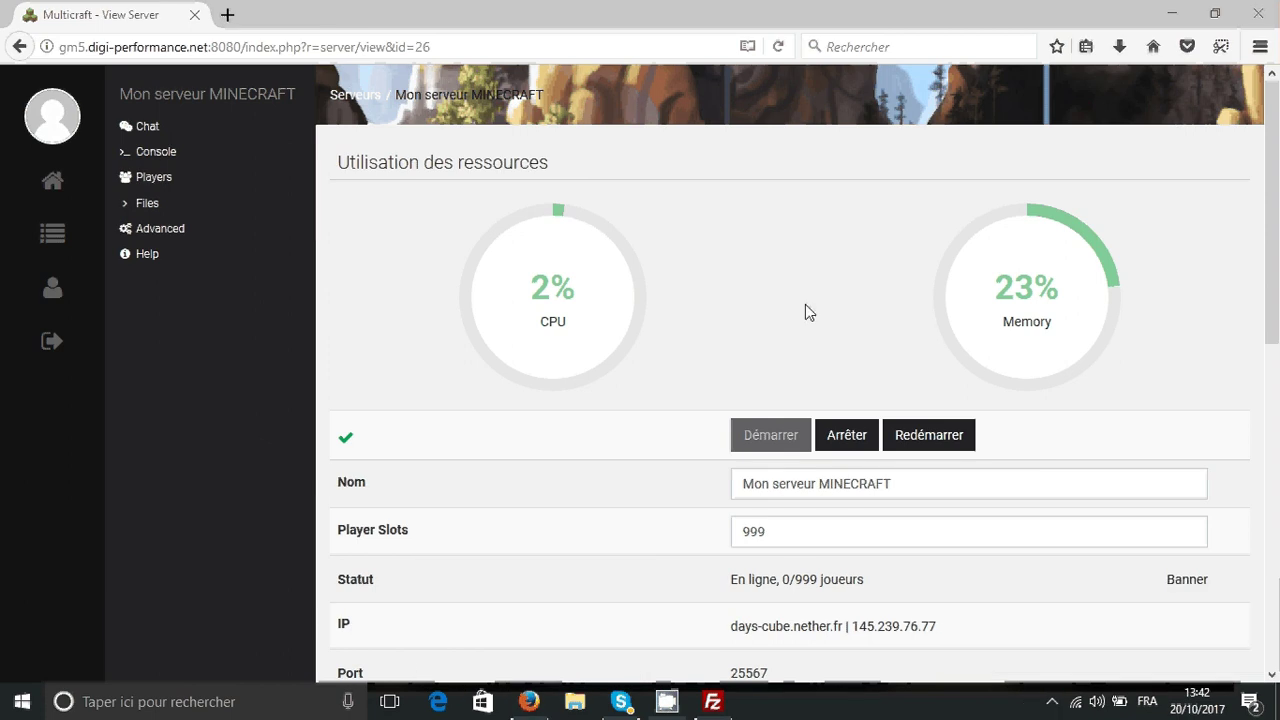
click(193, 160)
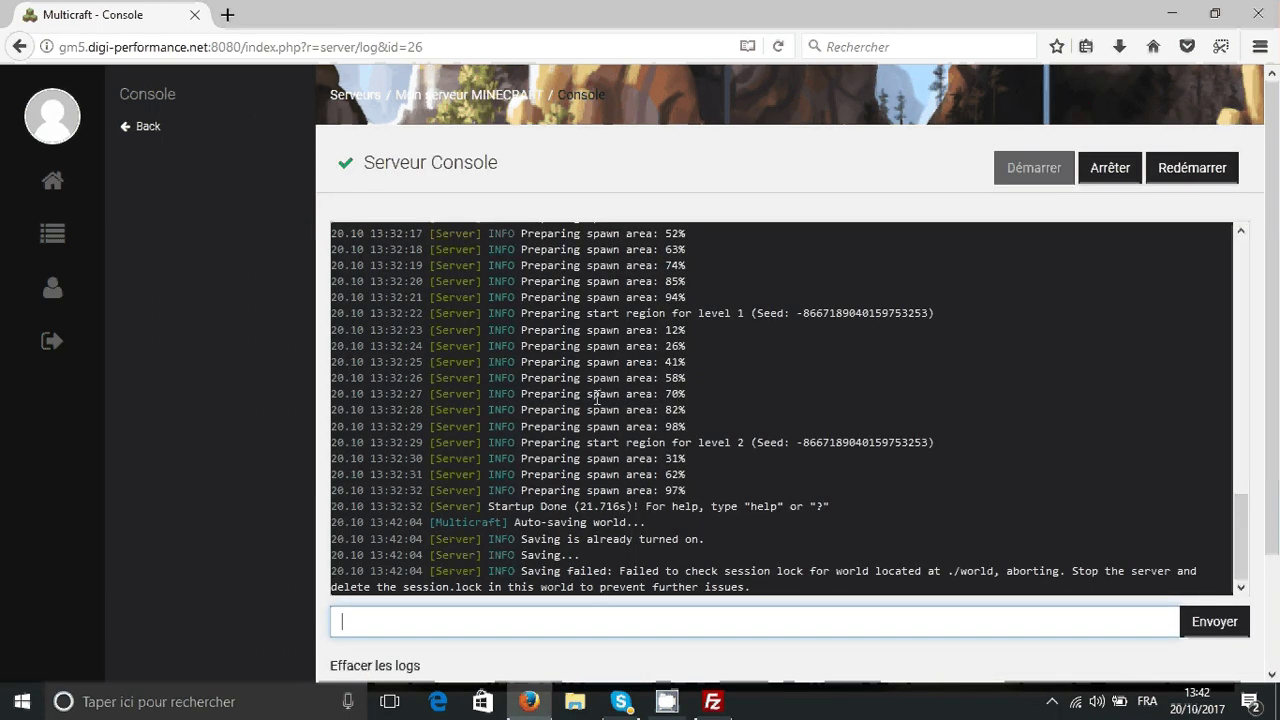
- Send the reload command in the Multicraft console
click(657, 620)
text(r)
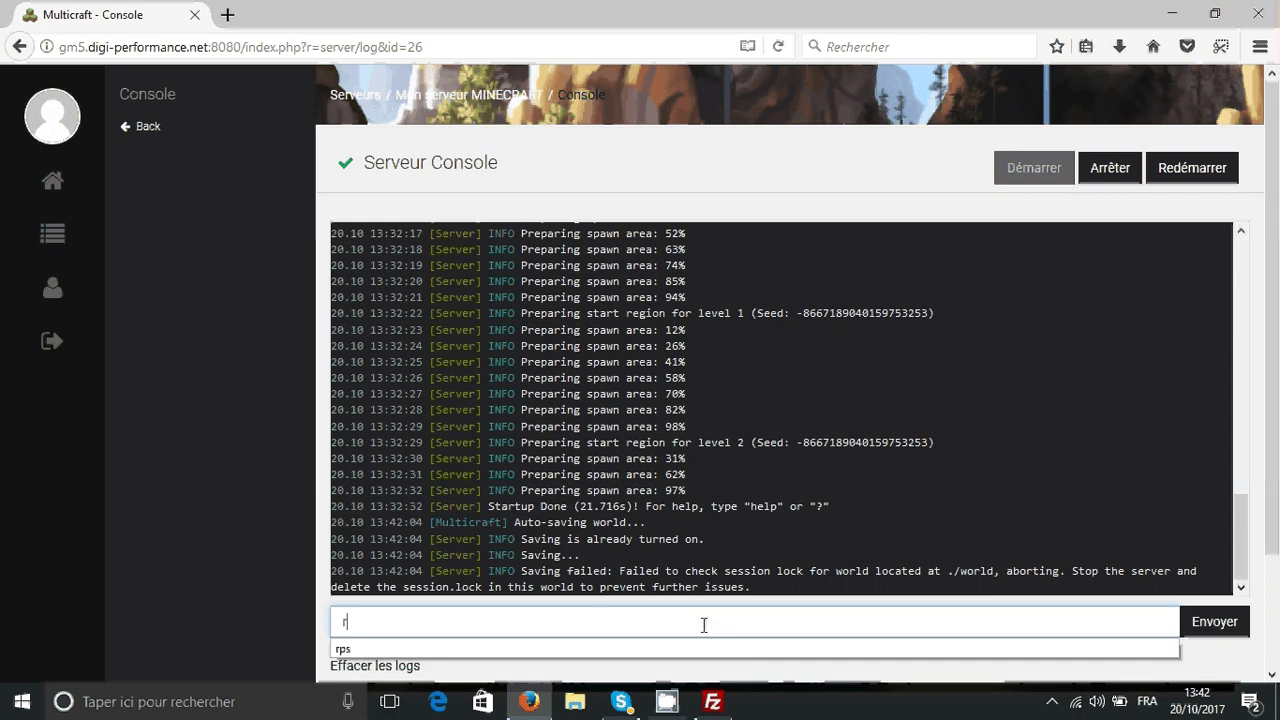
text(eload)
key(Return)
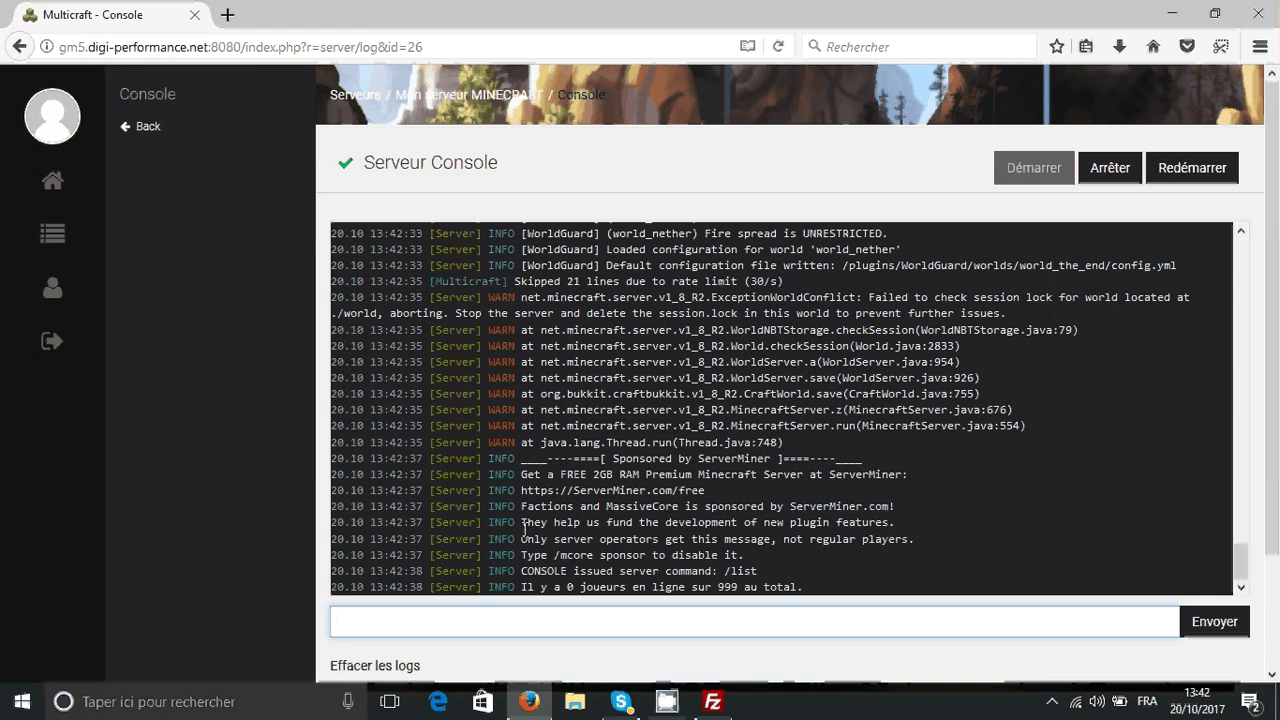
- Run plugins to confirm all 10 including CreativeGates, then go back to the overview
text(/l)
key(BackSpace)
key(BackSpace)
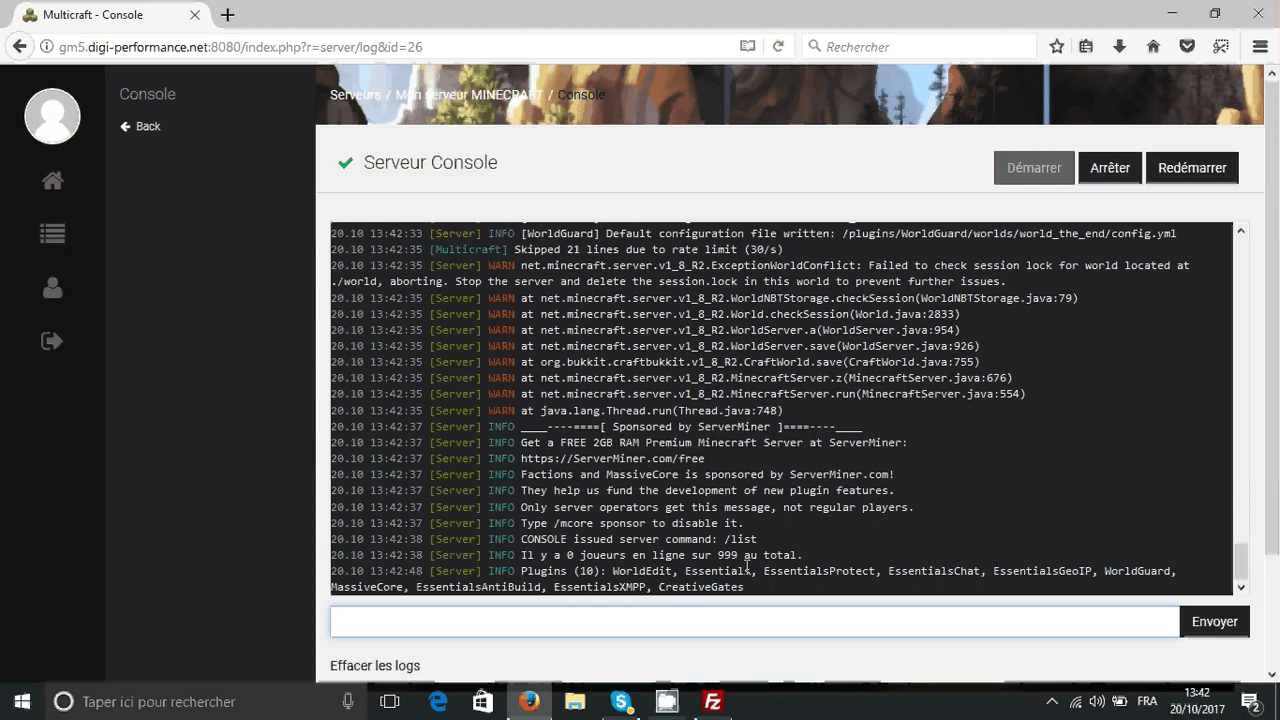
text(plugins)
key(Return)
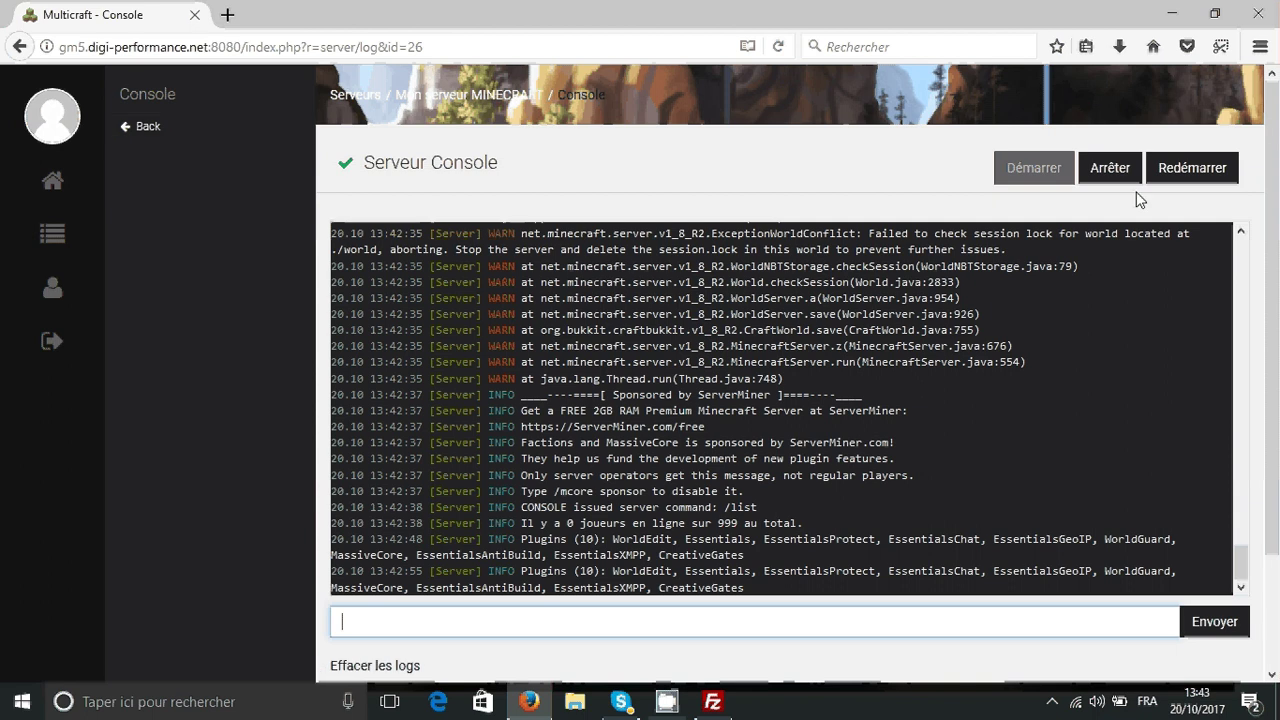
click(178, 126)
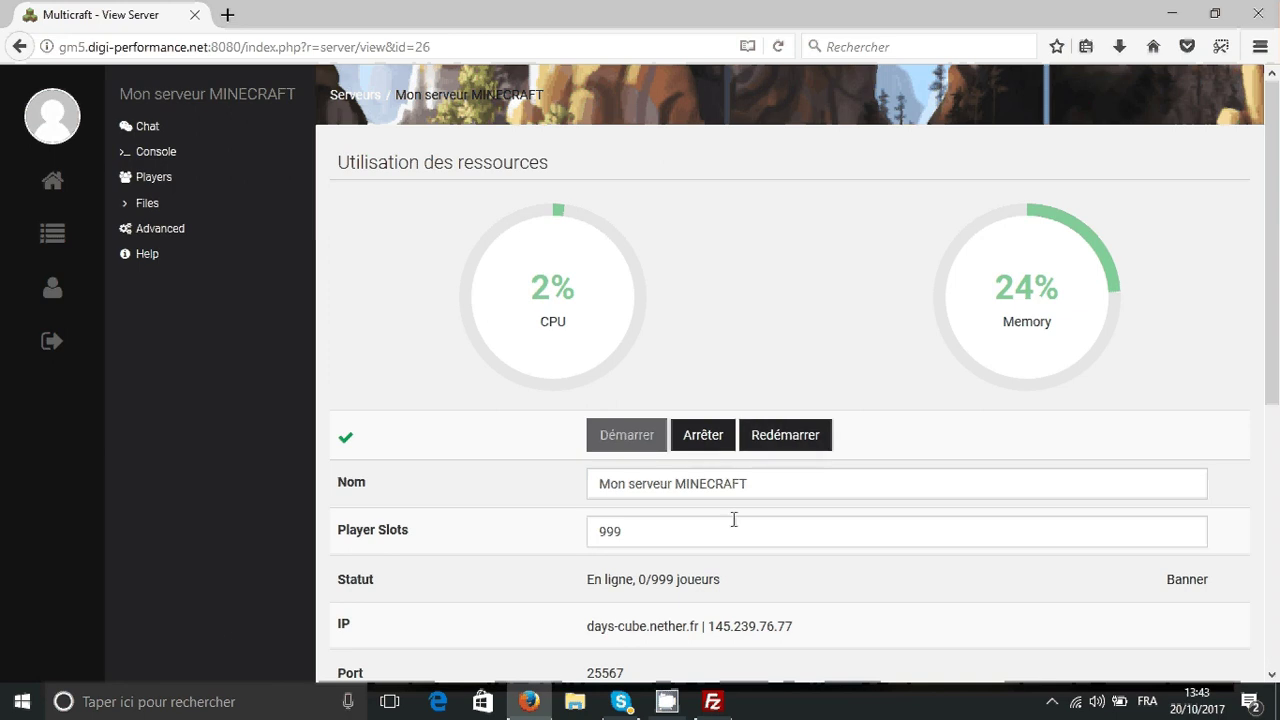
- In FileZilla, go up to the server's root folder and find the banned-list files
click(529, 701)
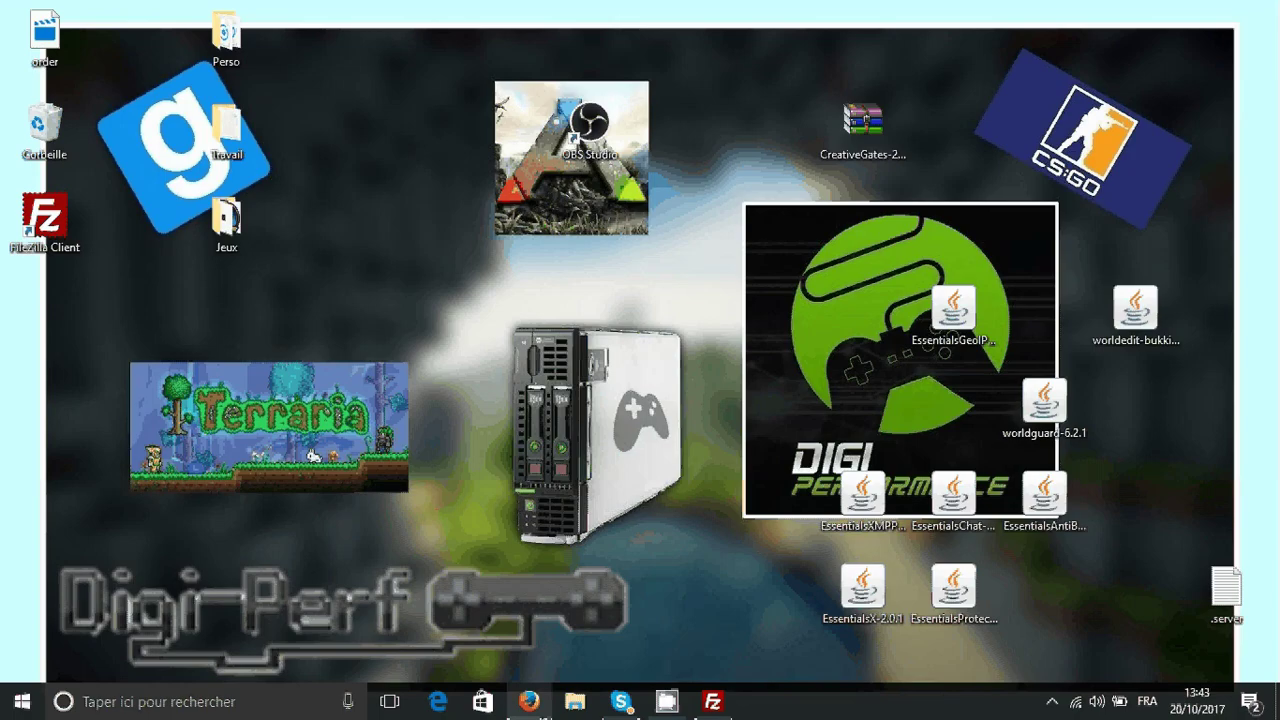
click(712, 701)
click(780, 446)
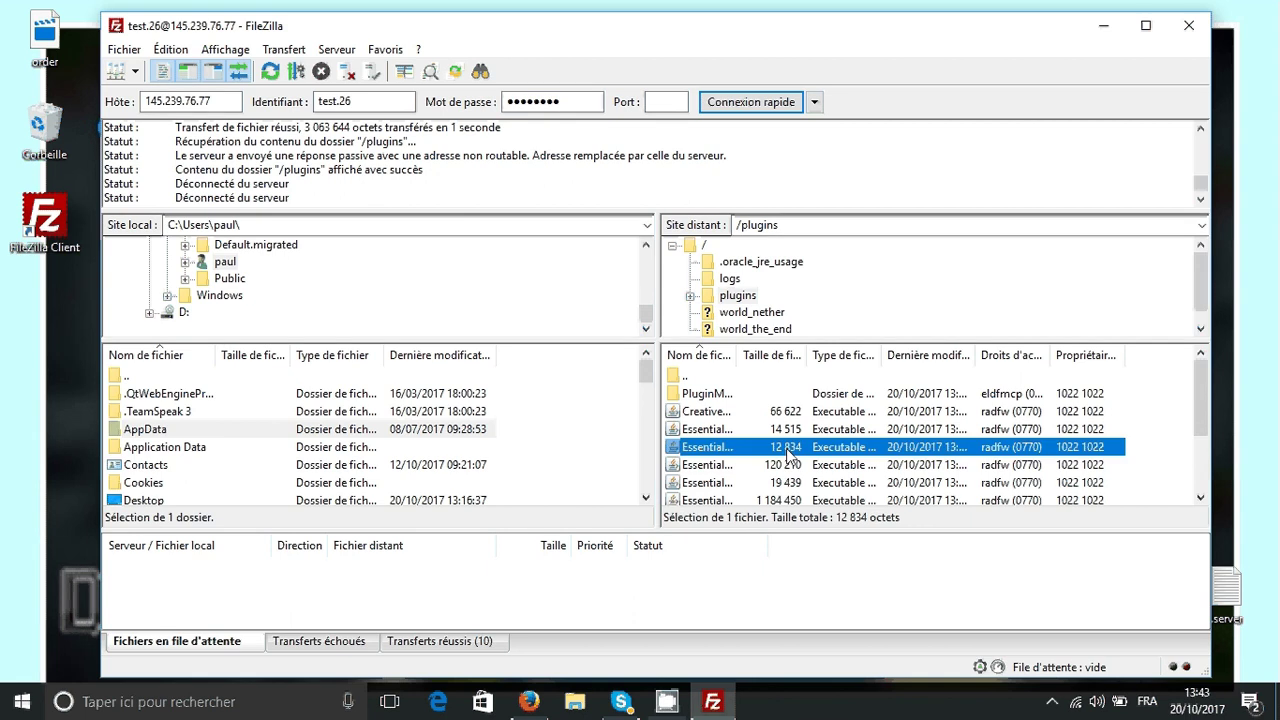
key(BackSpace)
click(750, 446)
scroll(745, 440, down, 1)
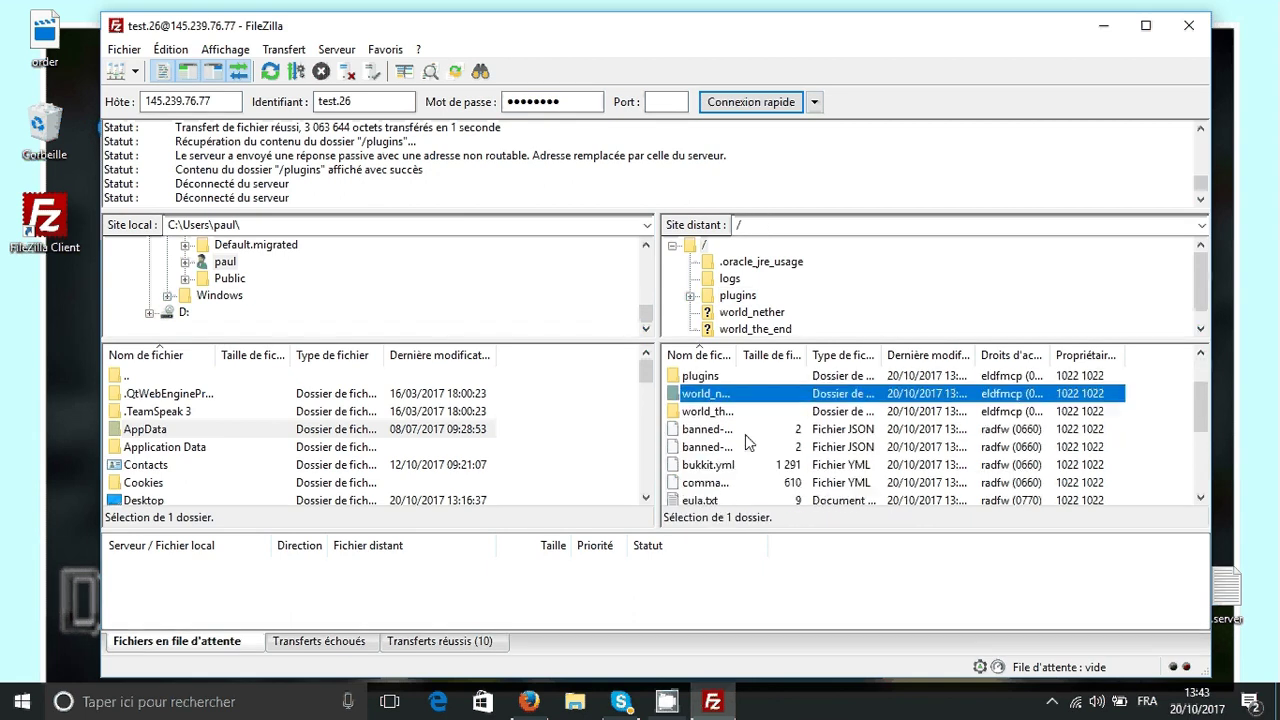
click(745, 434)
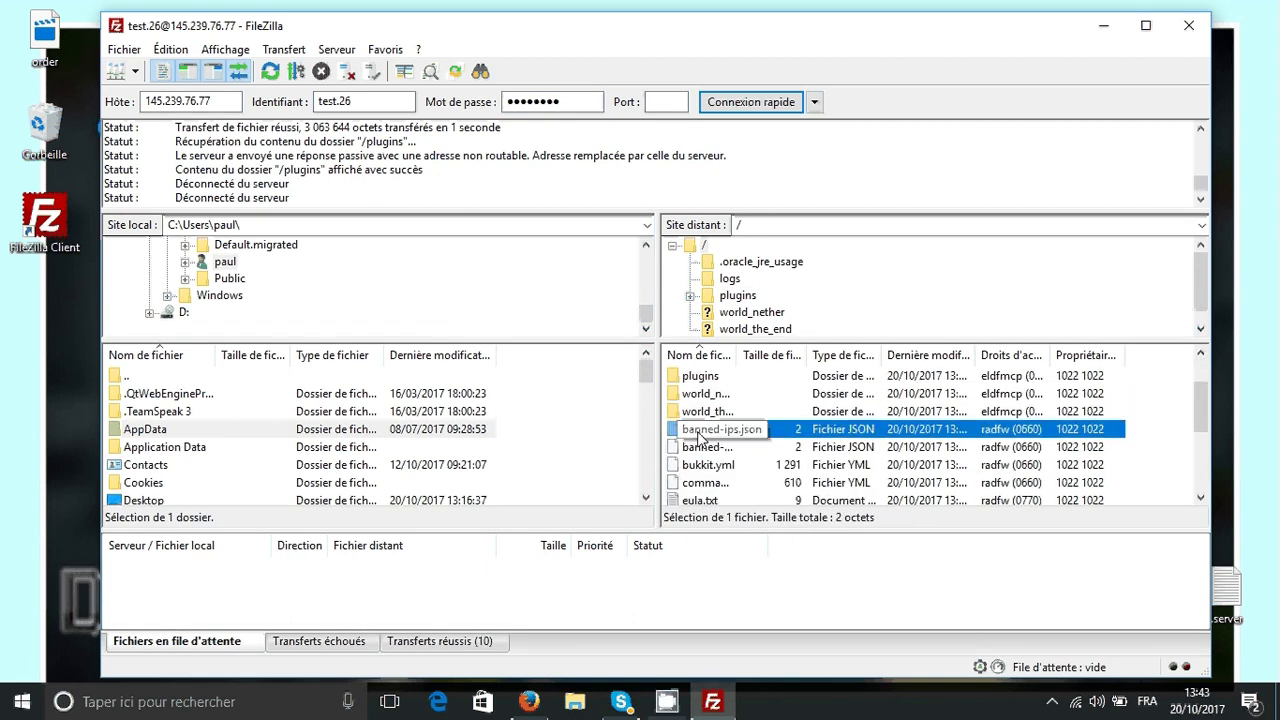
right_click(700, 437)
click(705, 393)
click(710, 429)
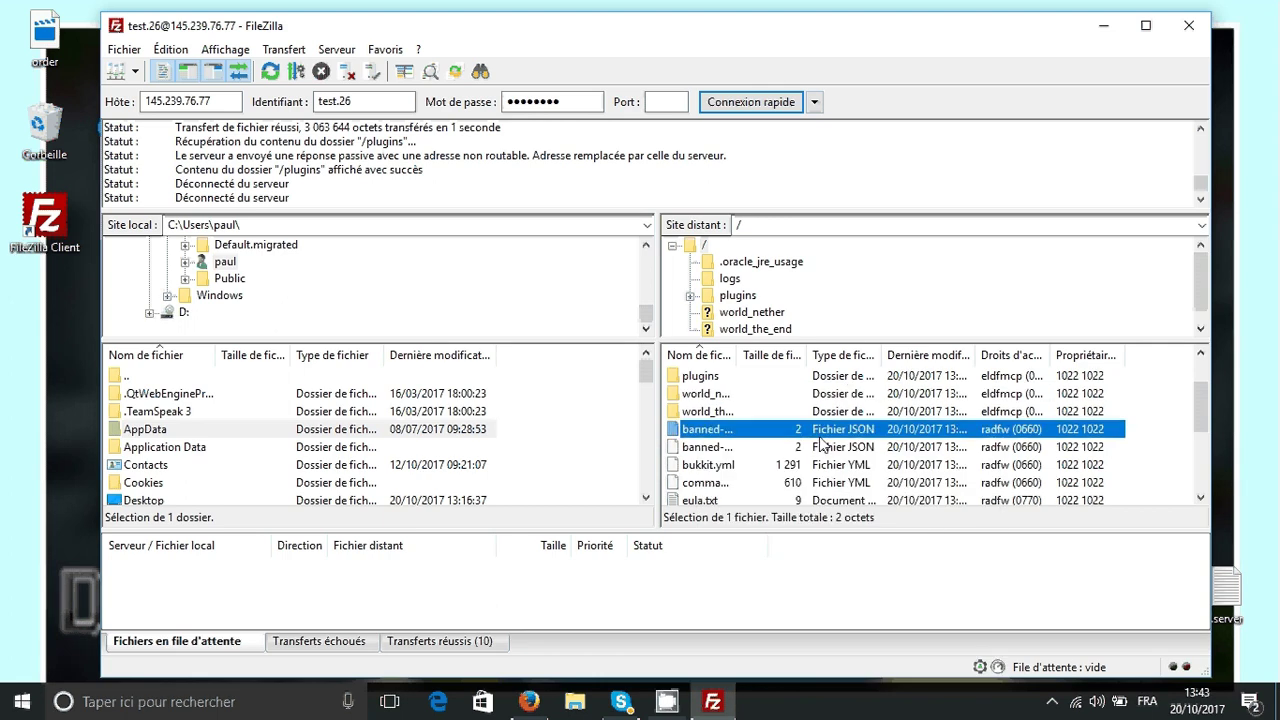
scroll(816, 452, down, 1)
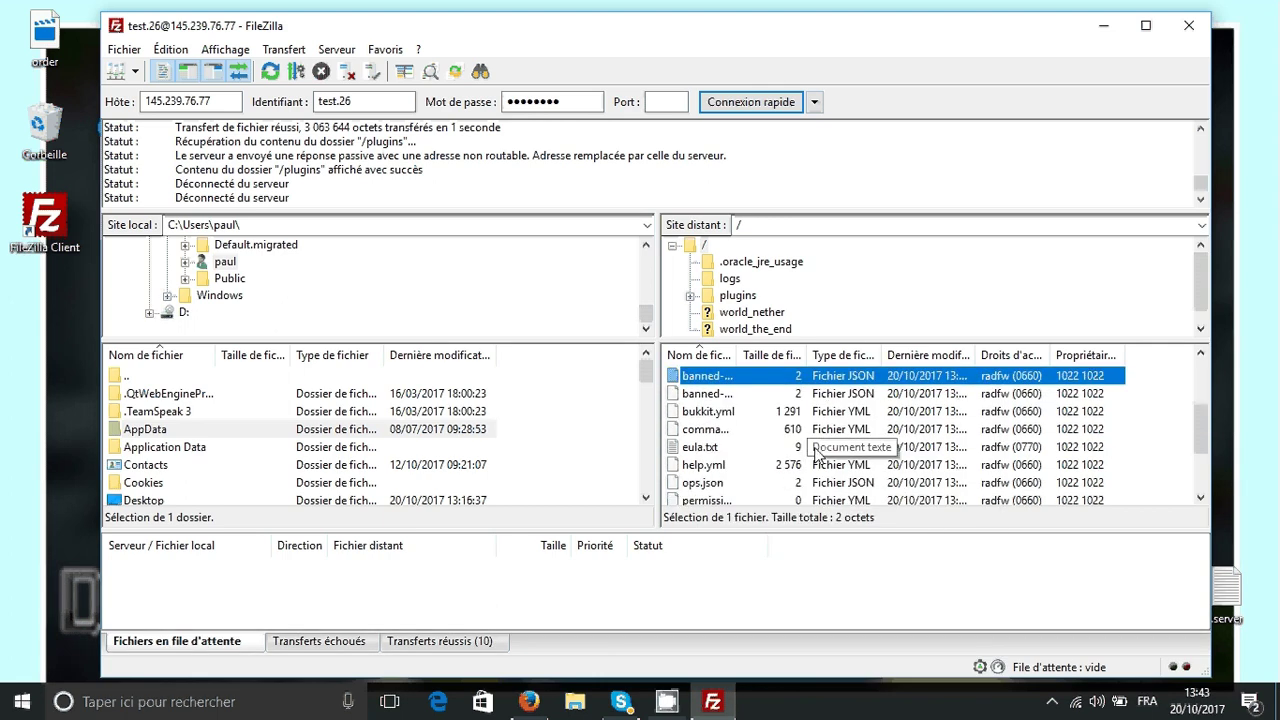
- View banned-players.json in the default text editor to confirm it's empty, then close it
right_click(700, 393)
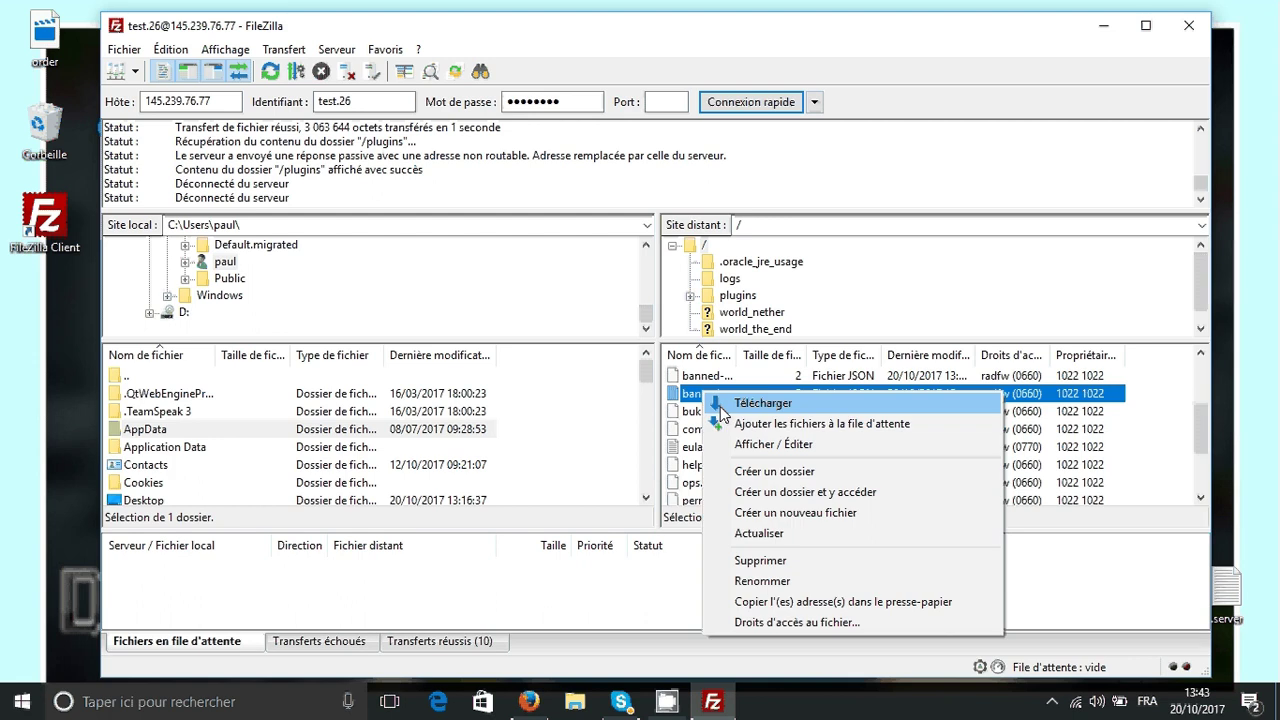
click(741, 403)
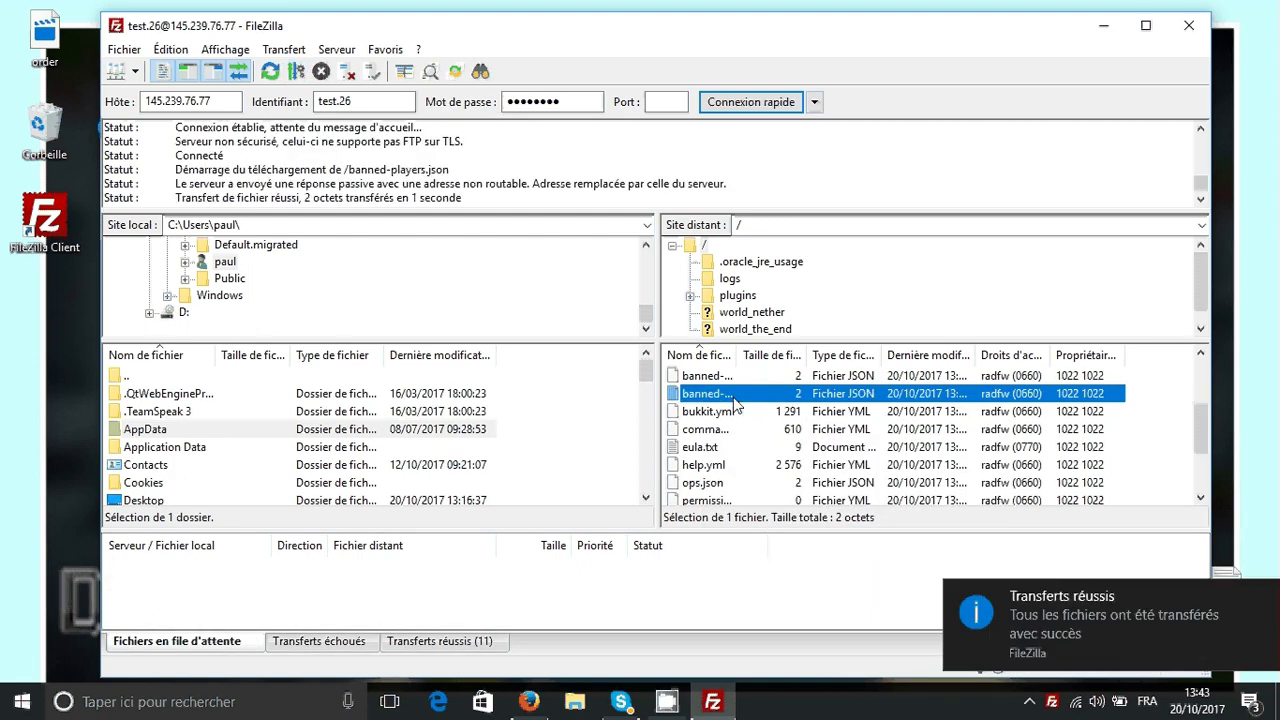
right_click(736, 401)
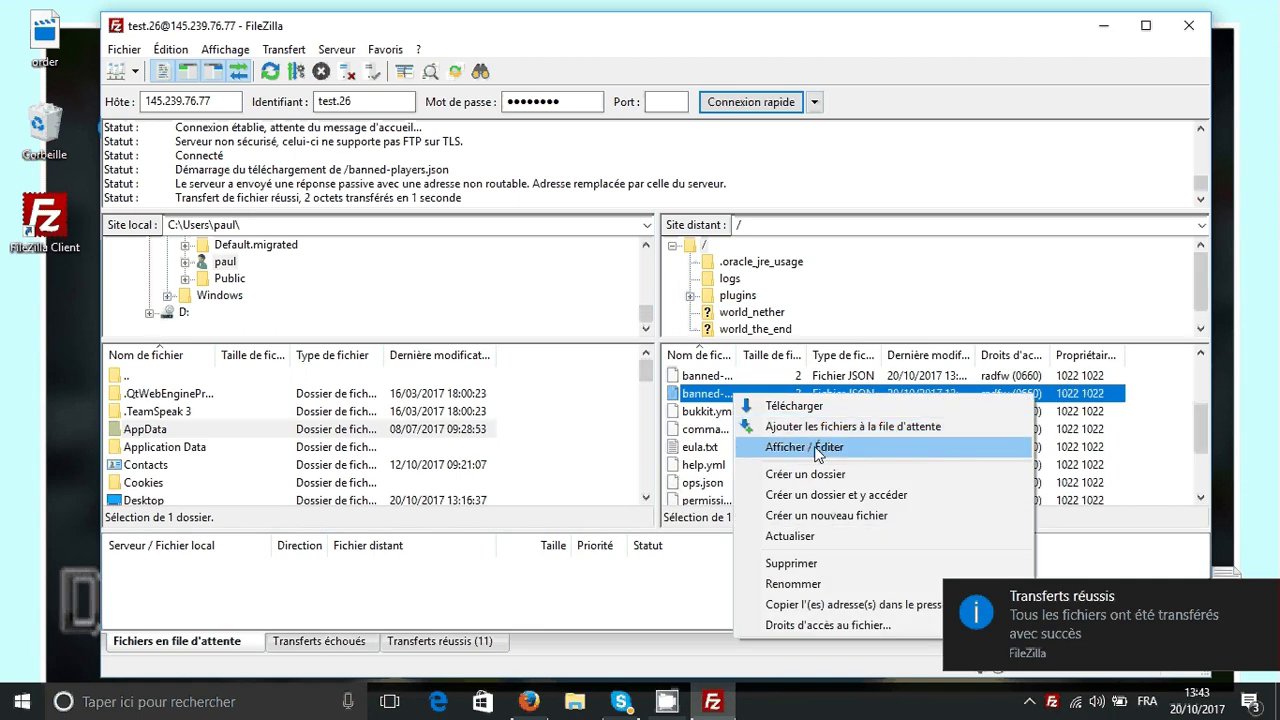
click(710, 408)
right_click(711, 400)
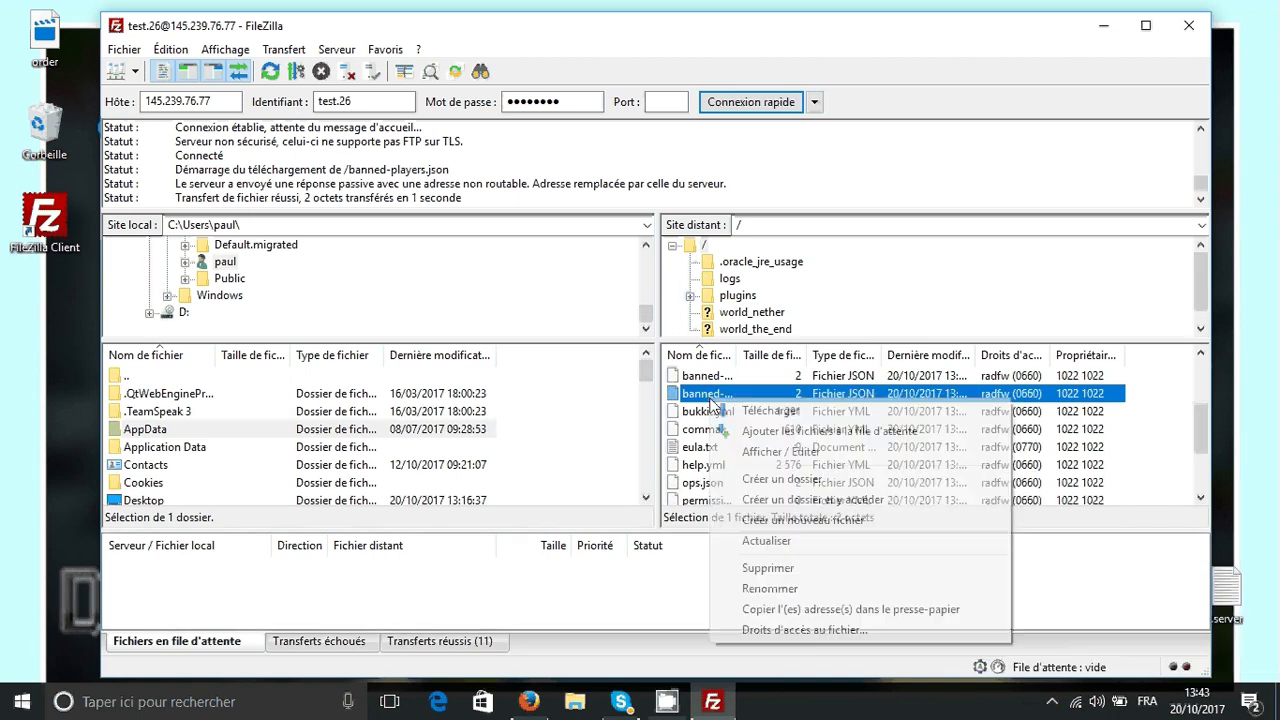
click(770, 451)
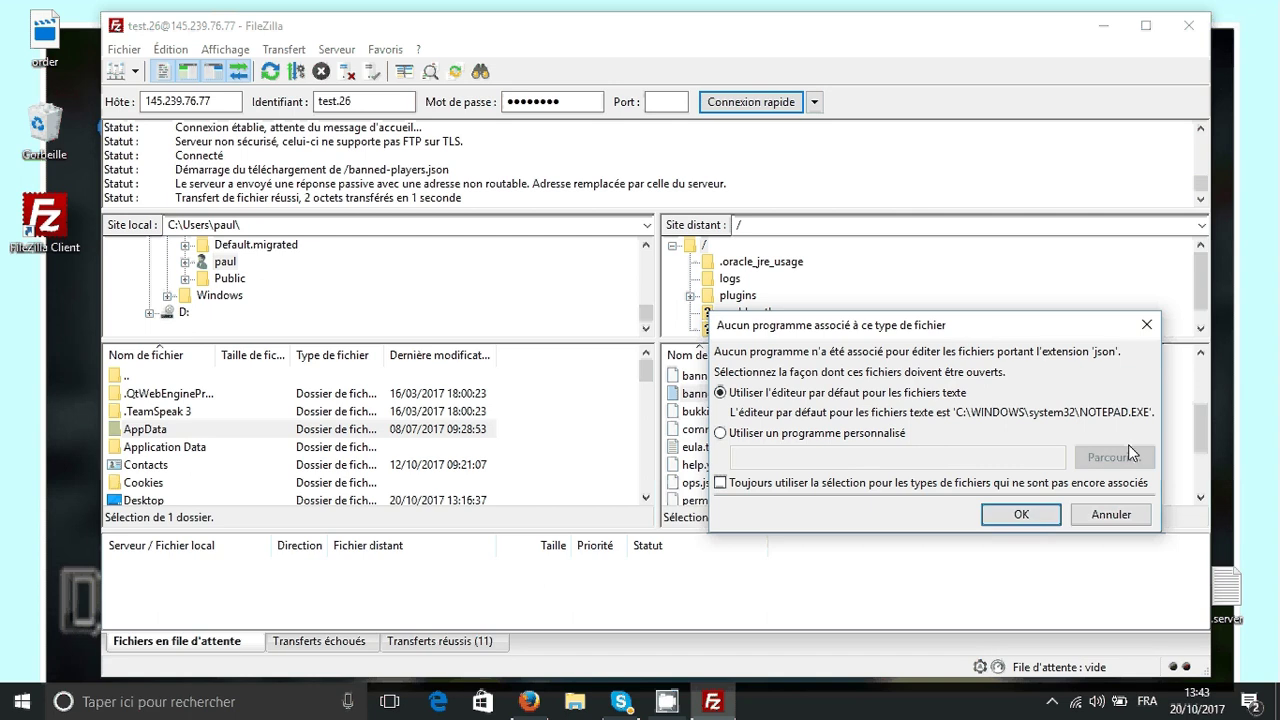
click(1048, 524)
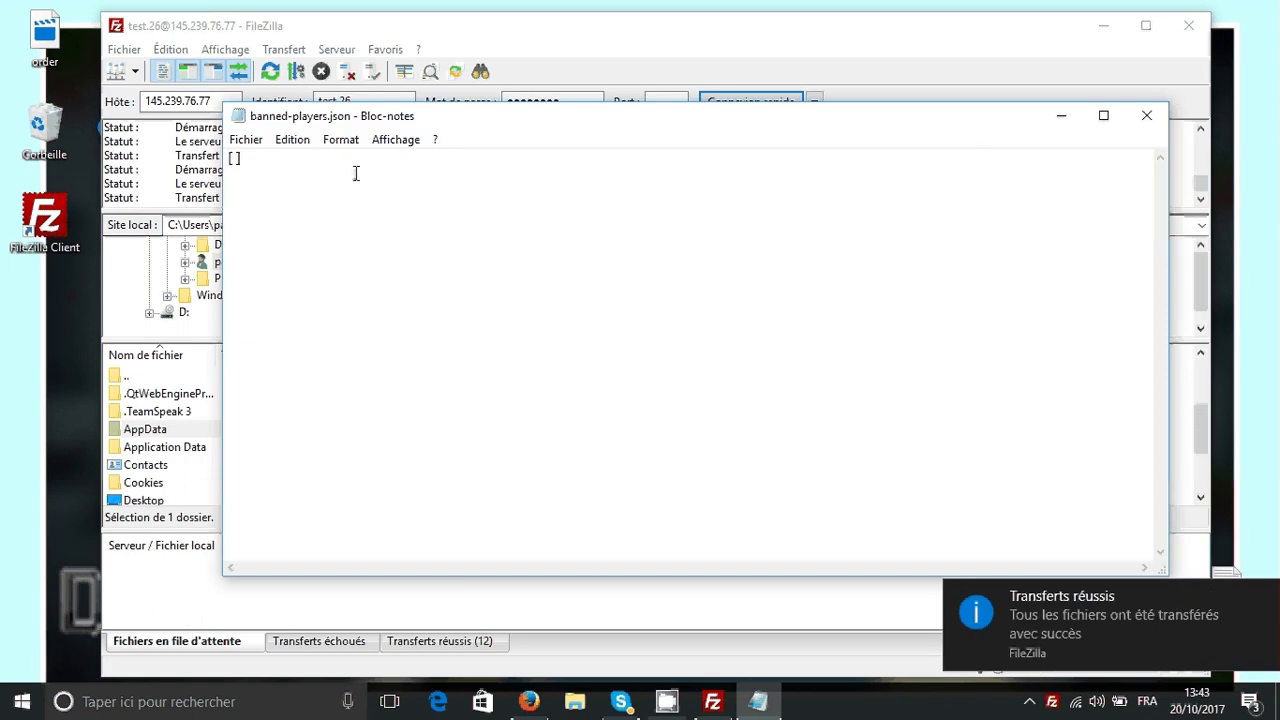
click(1150, 117)
- Open server.properties from the server for editing in Notepad++
click(1008, 449)
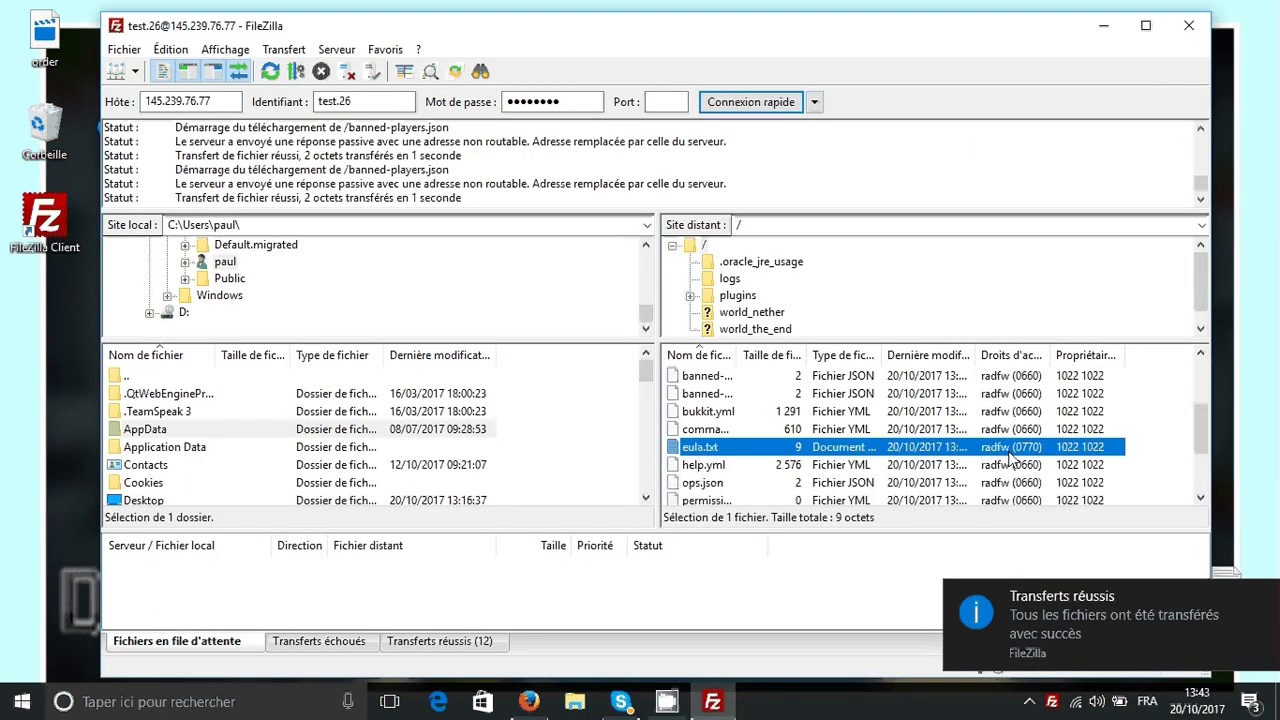
scroll(930, 486, down, 1)
right_click(737, 464)
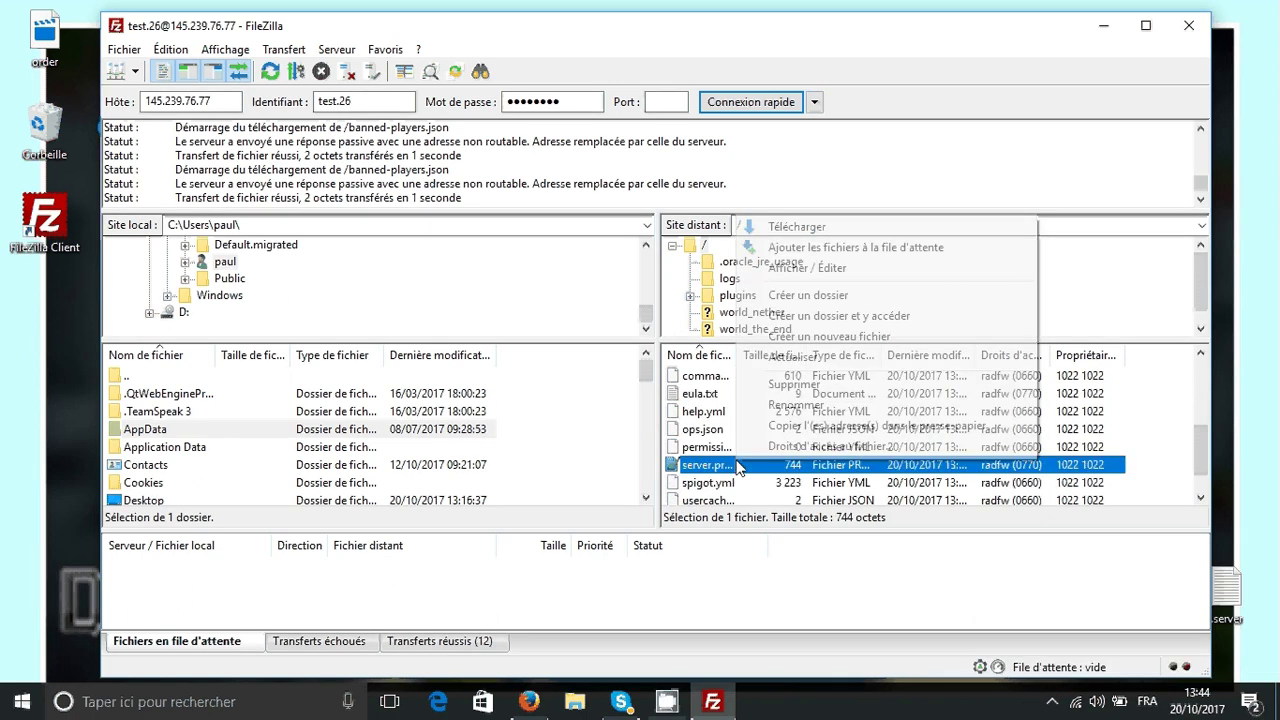
click(833, 267)
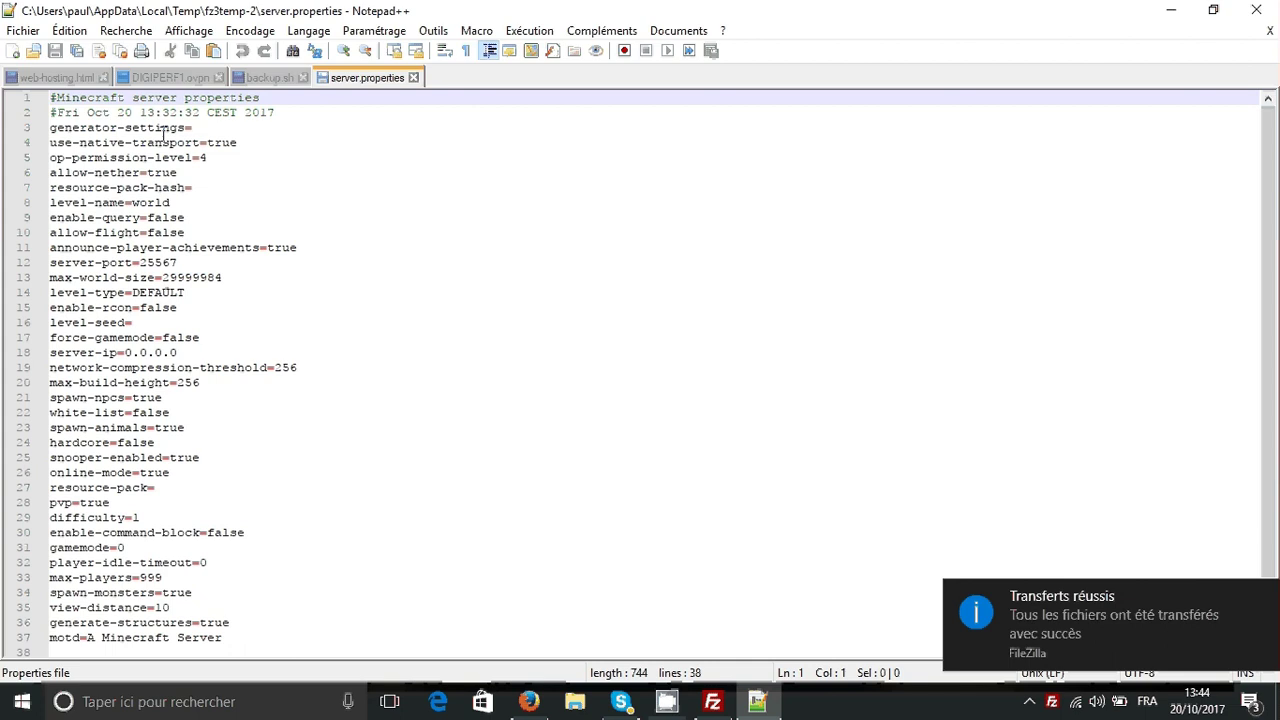
click(166, 128)
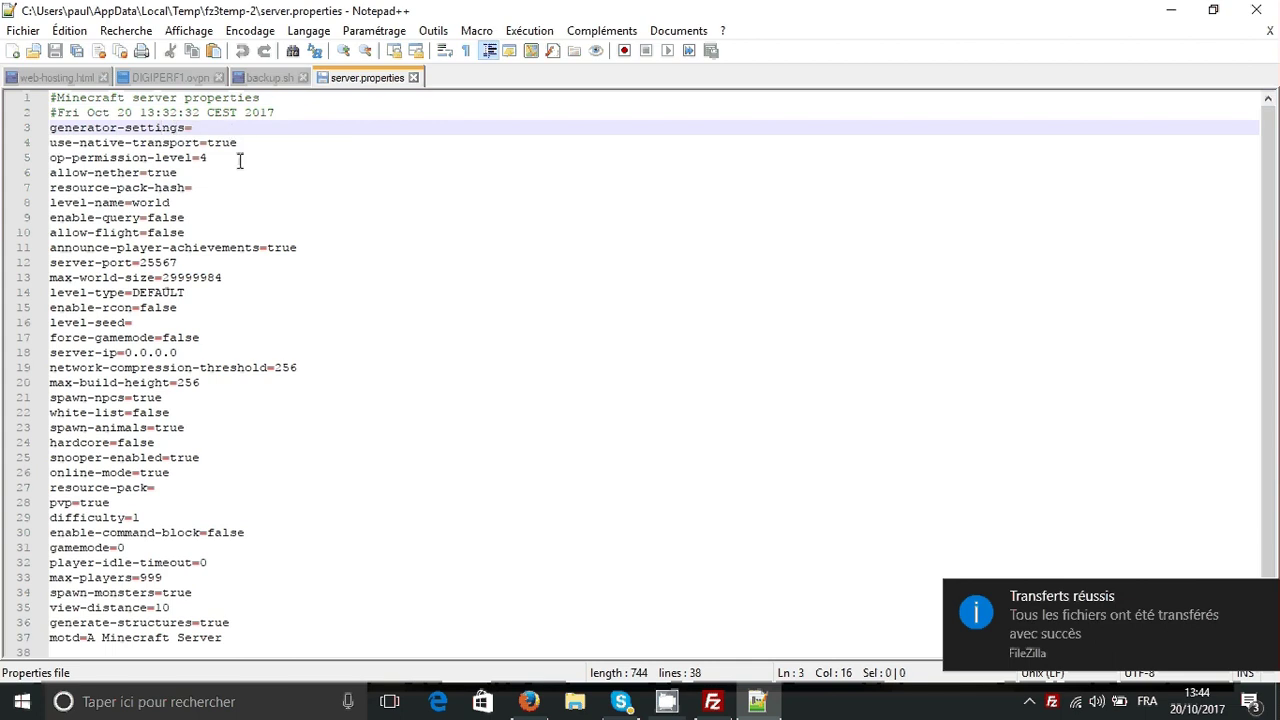
- Select the motd value 'A Minecraft Server' in server.properties
click(229, 157)
click(214, 262)
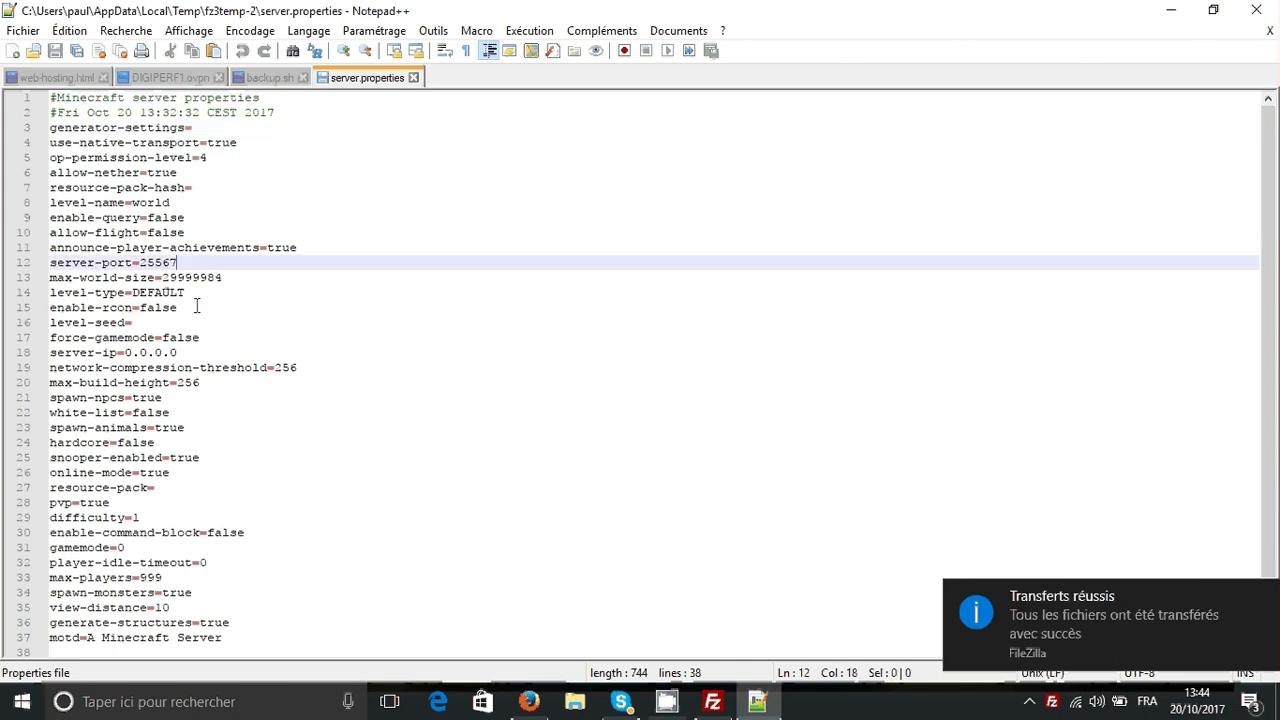
scroll(214, 430, down, 1)
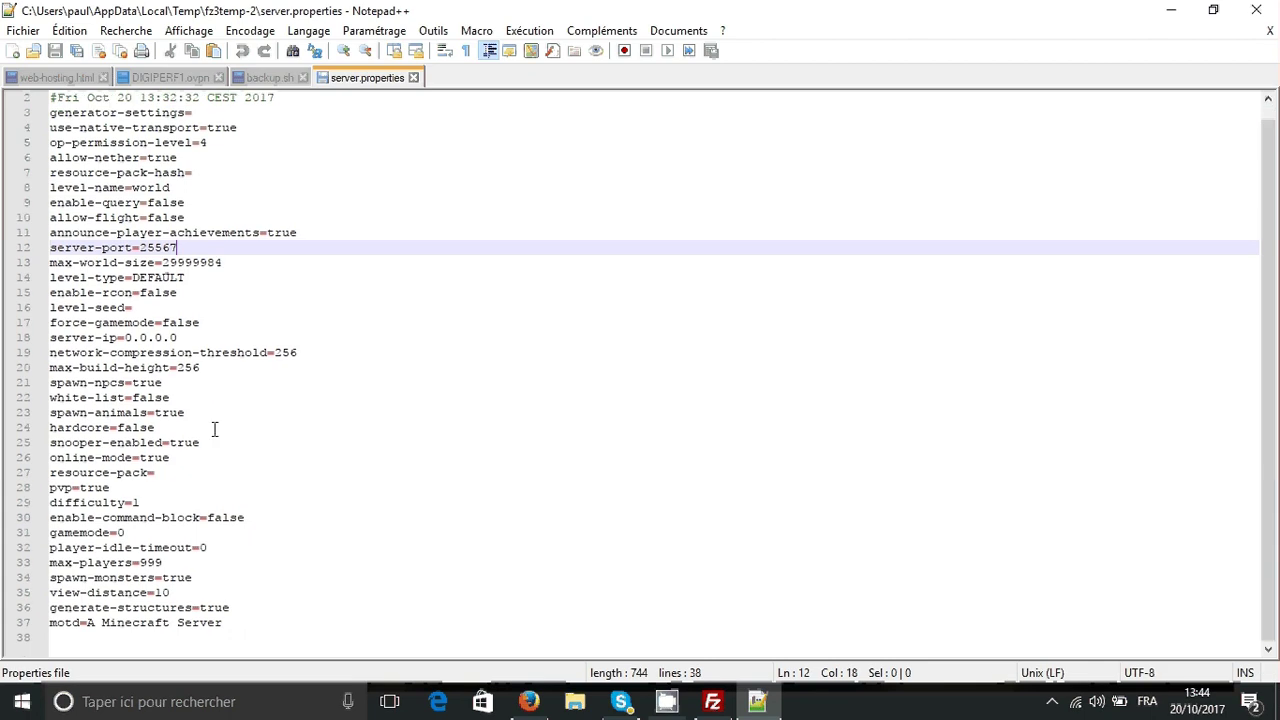
click(224, 622)
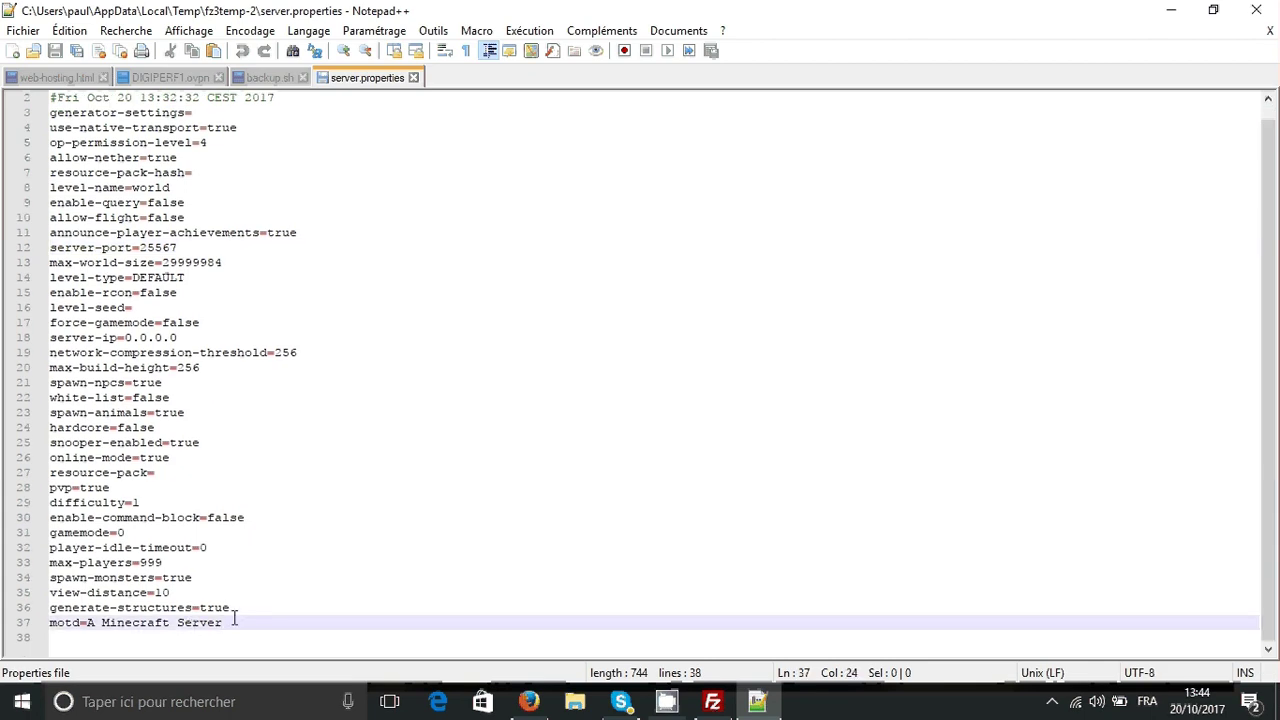
drag(224, 622, 86, 622)
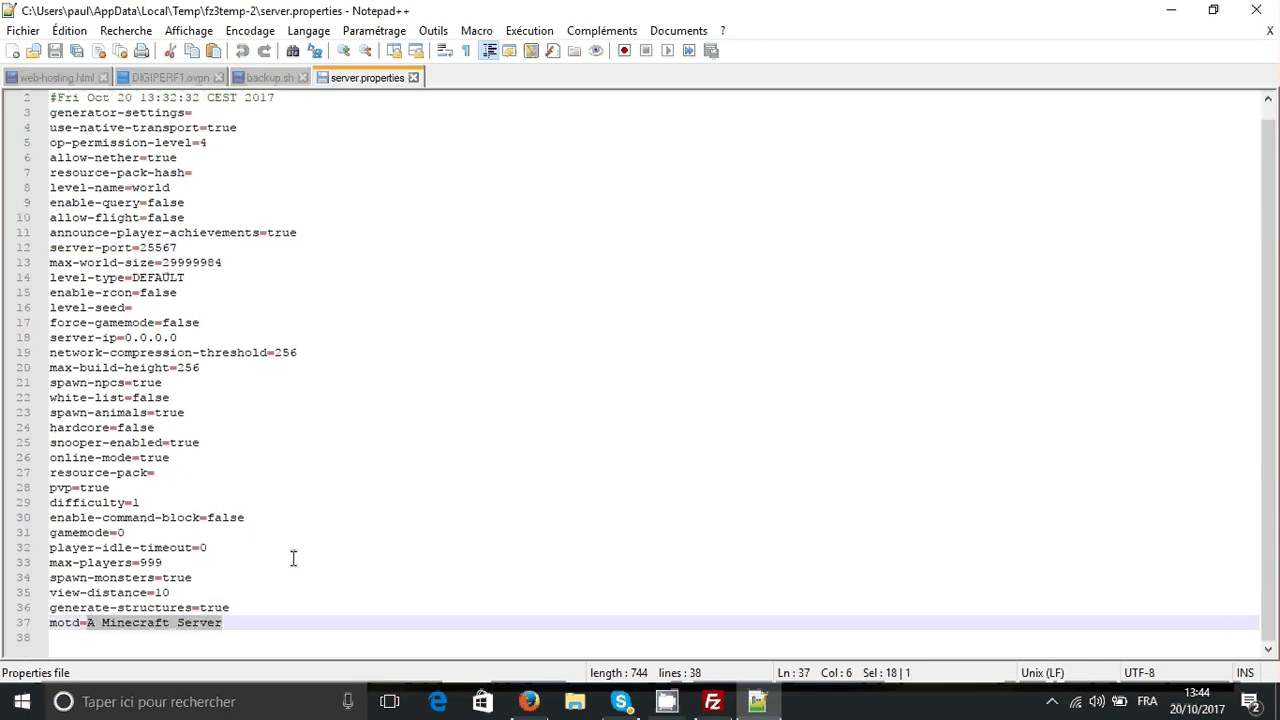
- Replace it with BONJOUR, save server.properties and close Notepad++
key(Caps_Lock)
text(BONJOUR)
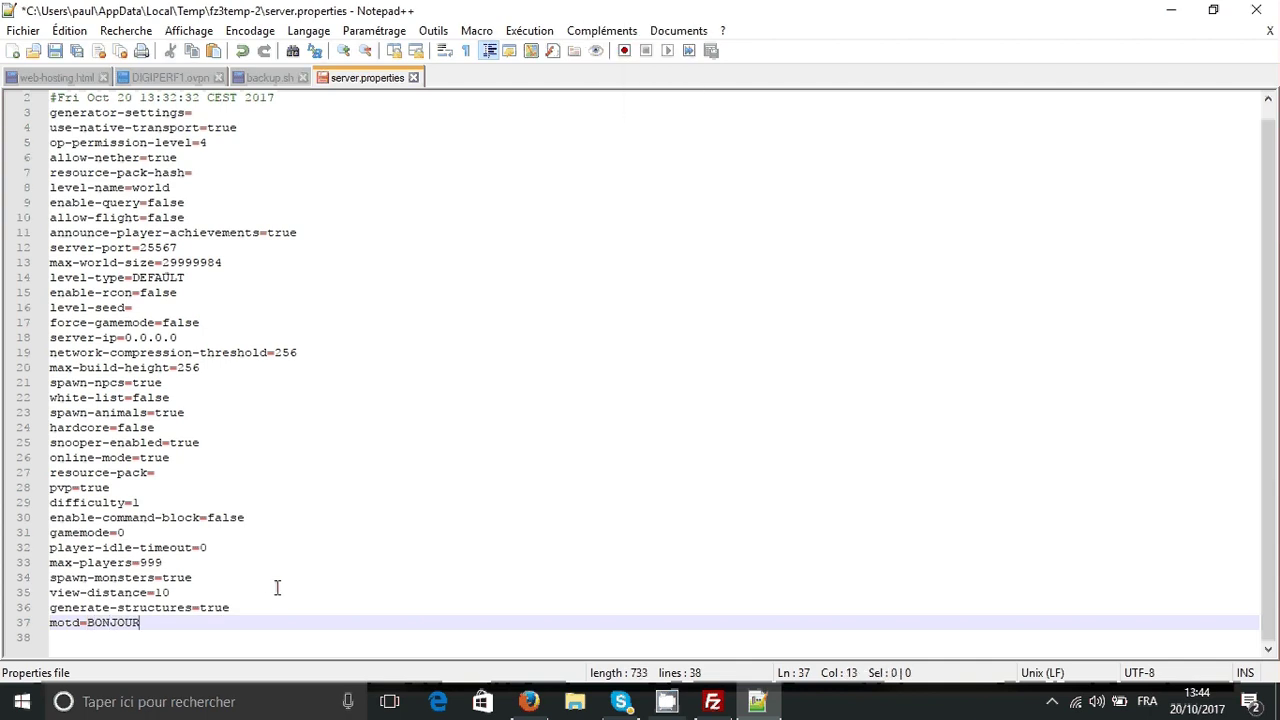
key(Tab)
key(Caps_Lock)
text(=)
key(BackSpace)
key(BackSpace)
key(BackSpace)
key(Caps_Lock)
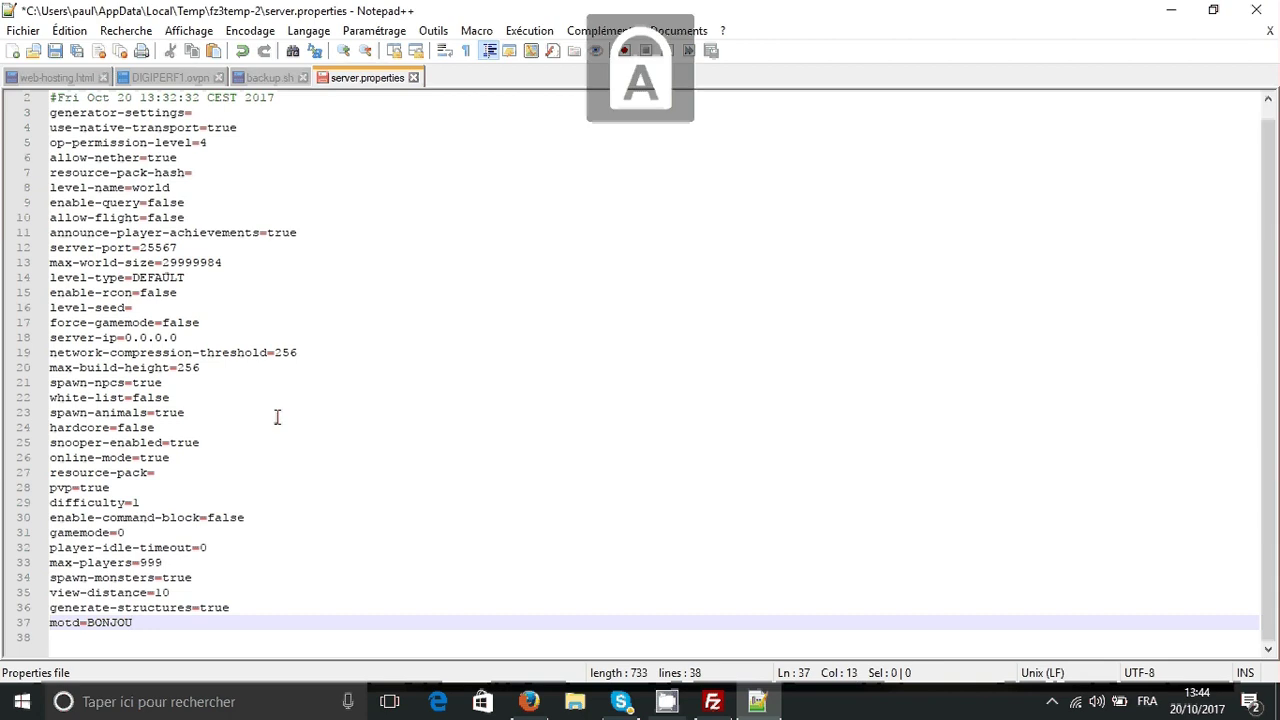
key(Caps_Lock)
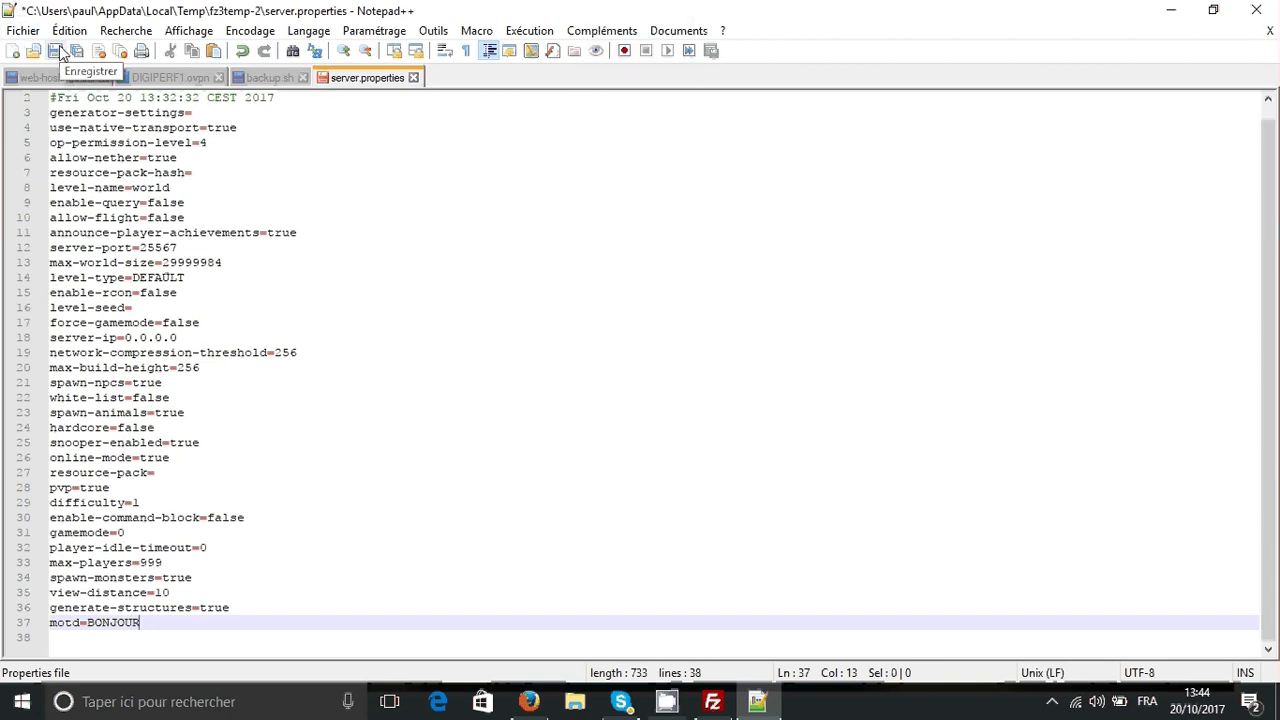
click(58, 52)
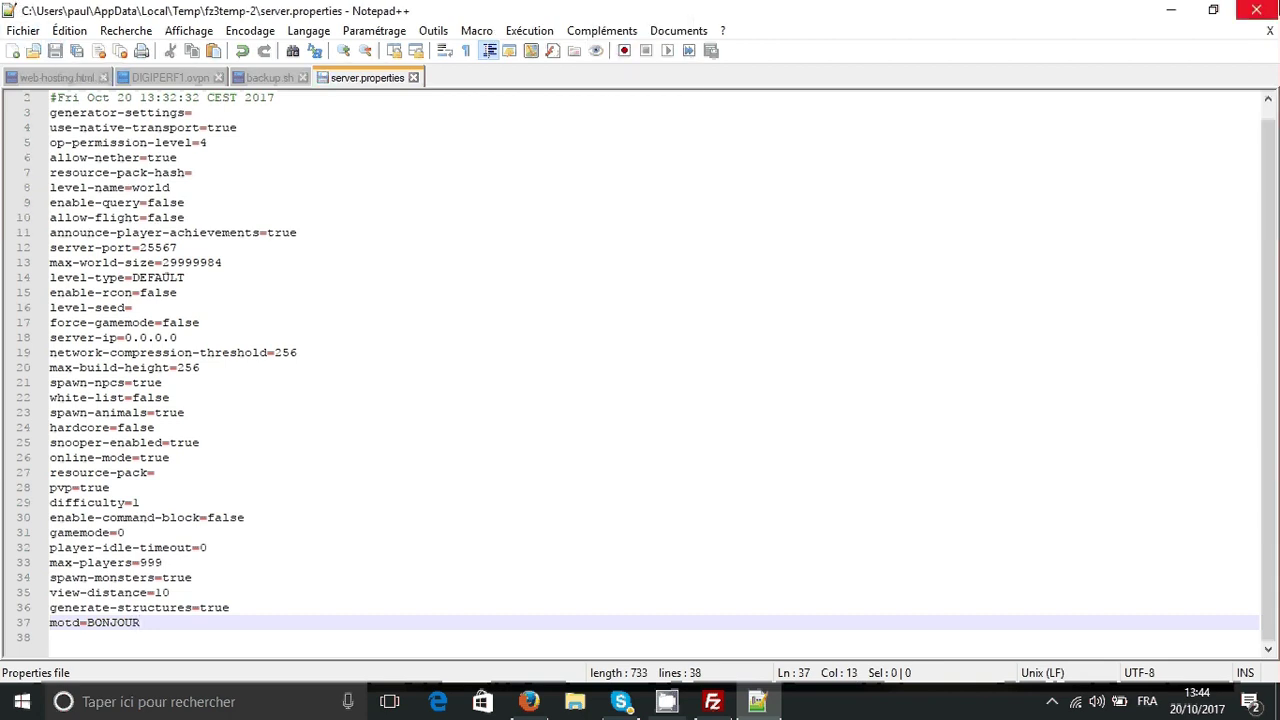
click(1270, 9)
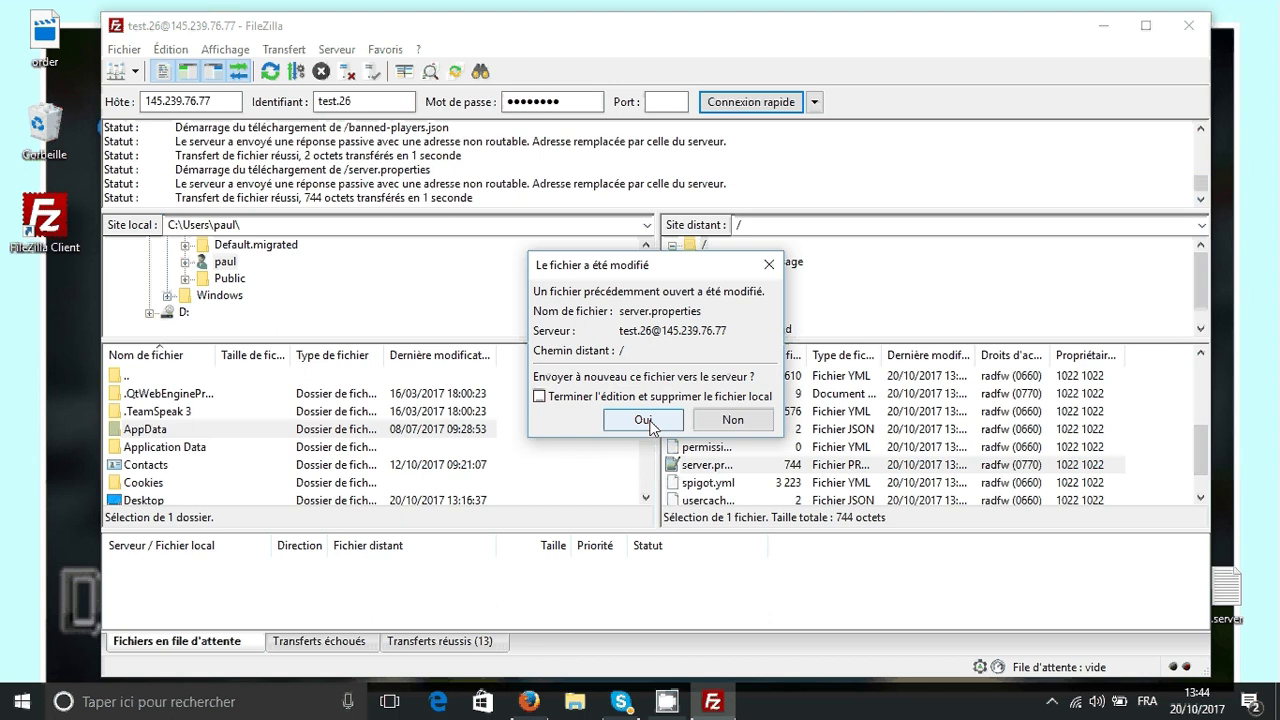
- Confirm uploading the modified server.properties back to the server
click(643, 420)
click(702, 429)
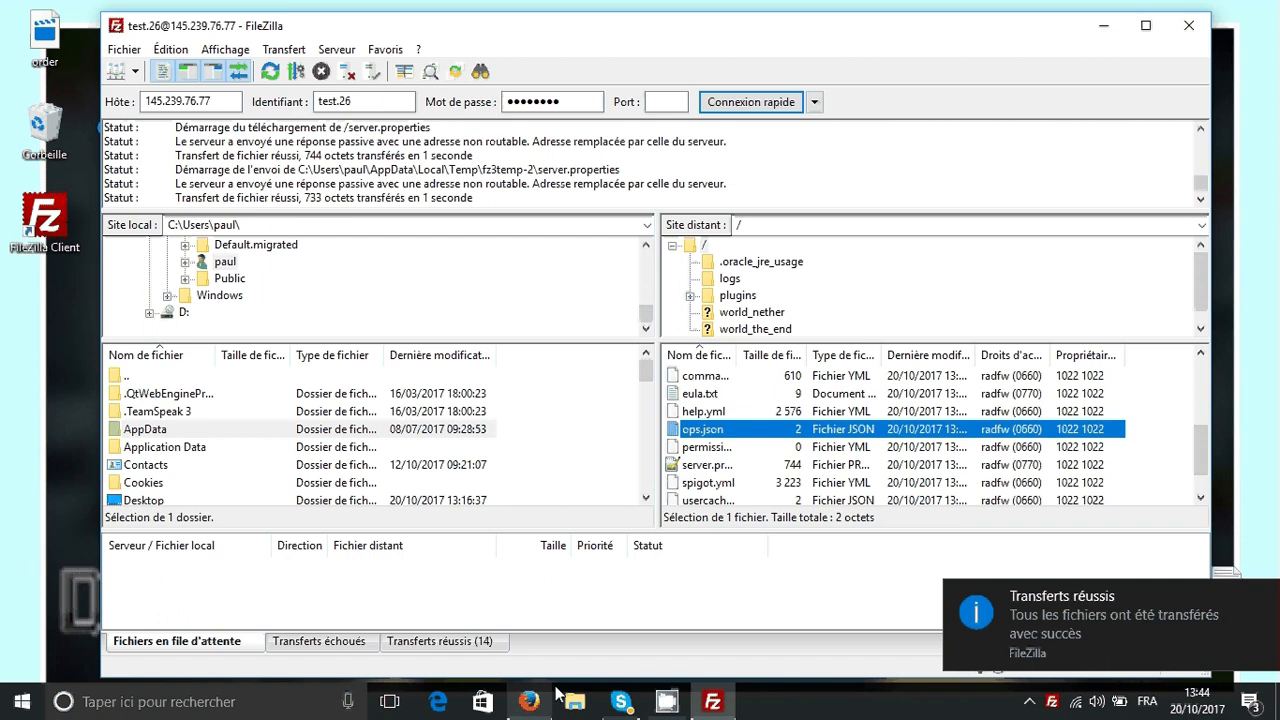
click(532, 701)
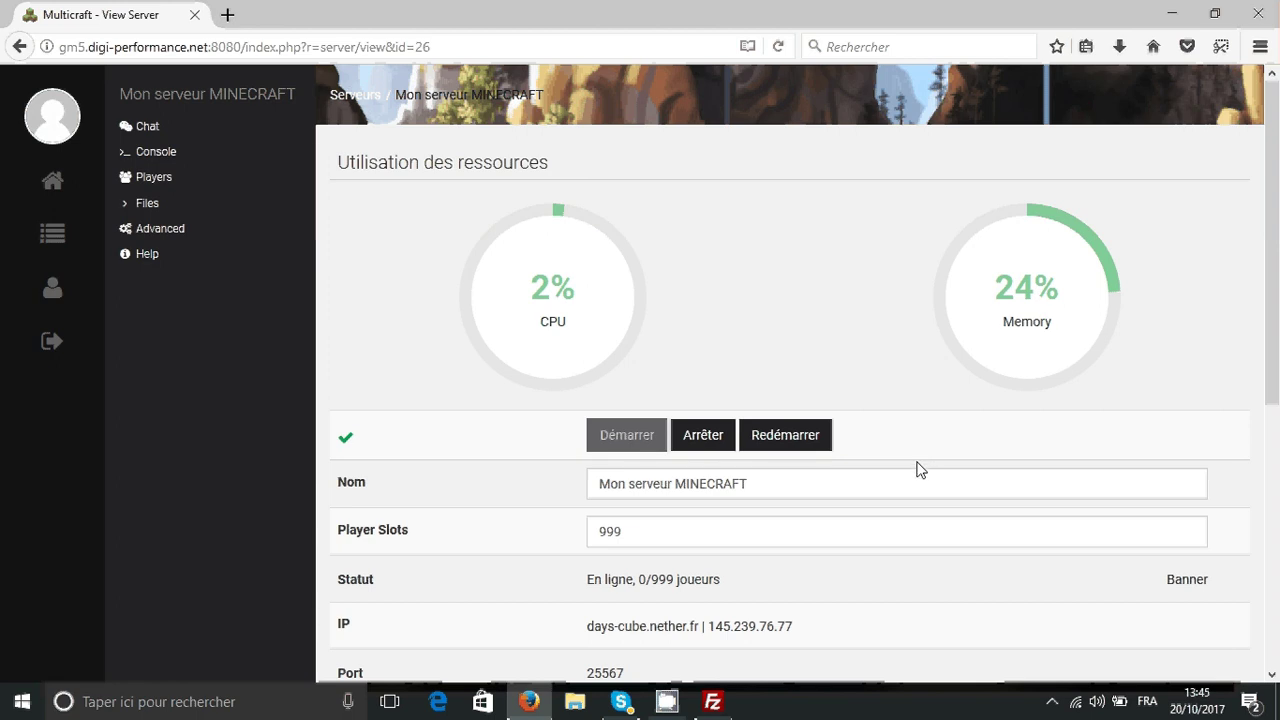
- Visit the hosting company's website in a new browser tab, then close it
click(227, 15)
text(d)
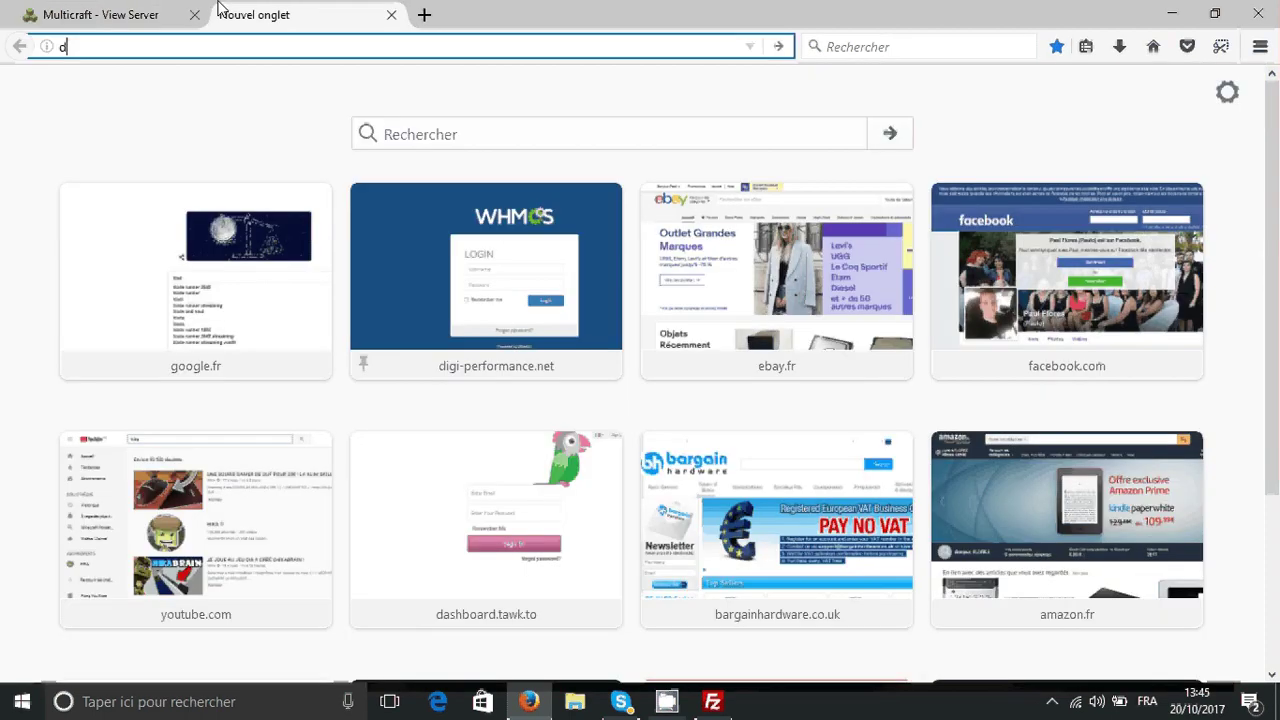
key(Return)
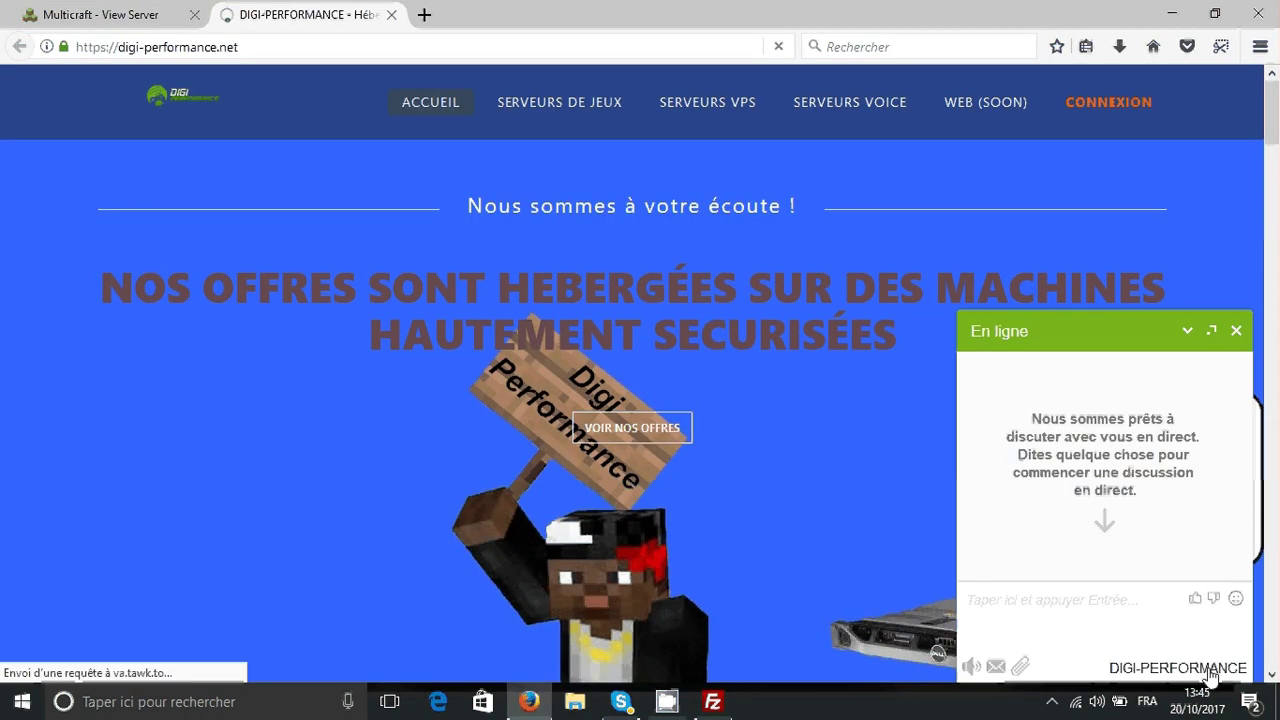
click(391, 15)
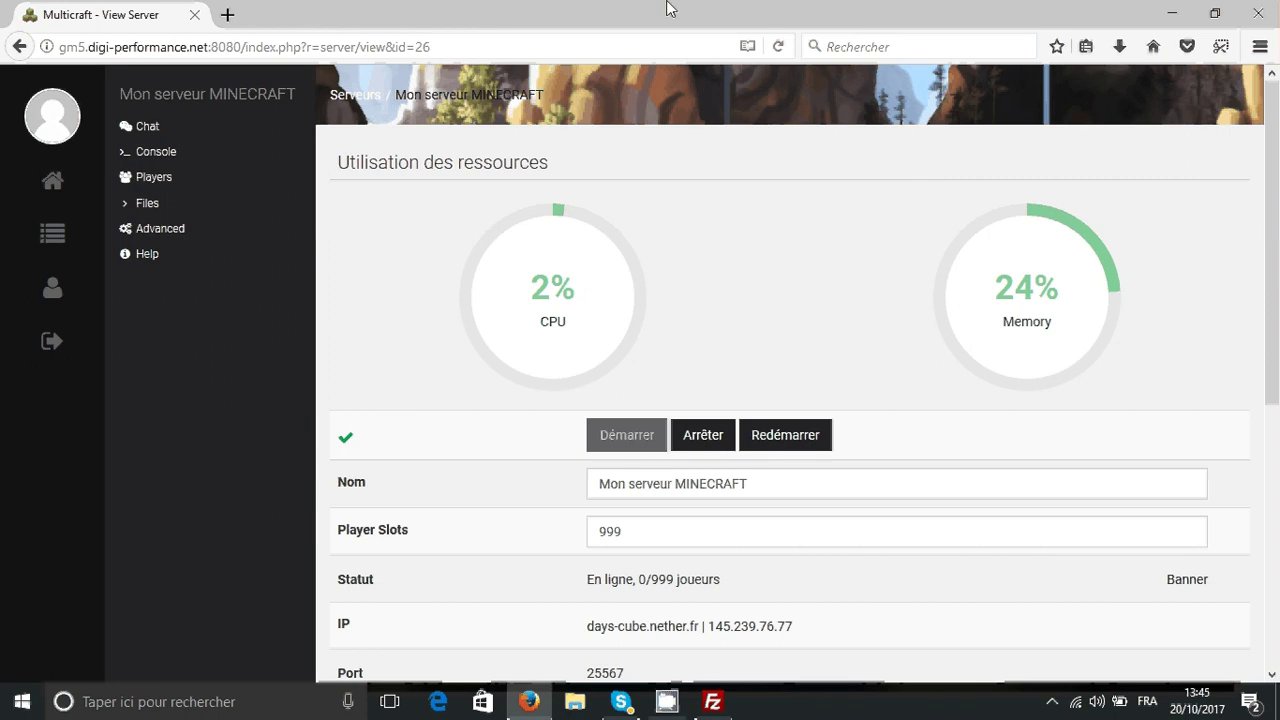
click(1168, 12)
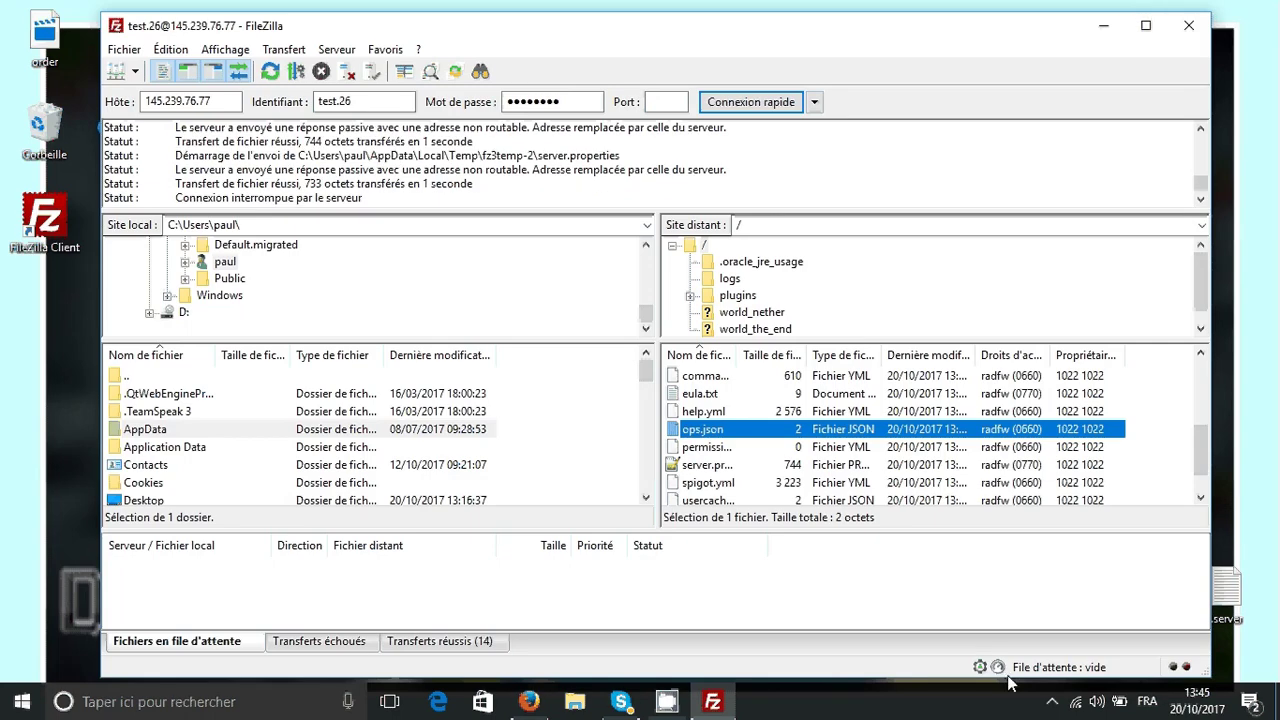
- Open the screen recorder's window from the notification area
click(1033, 698)
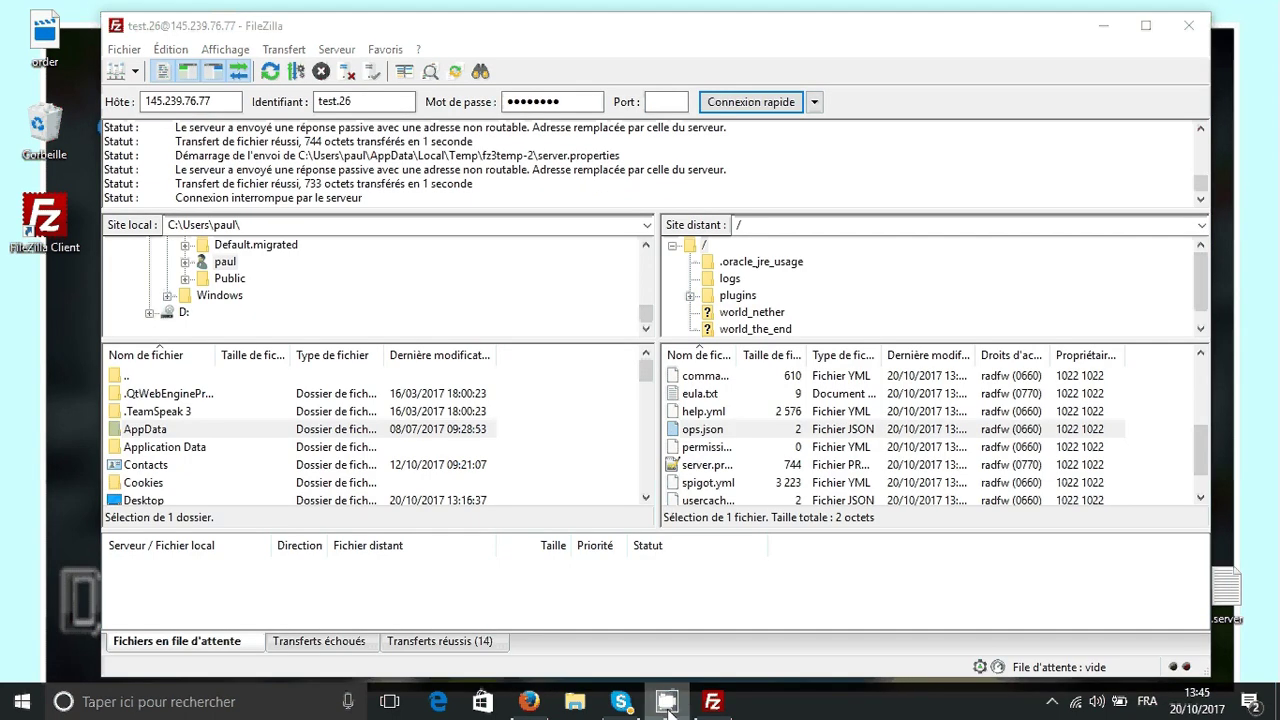
click(1052, 702)
click(1108, 664)
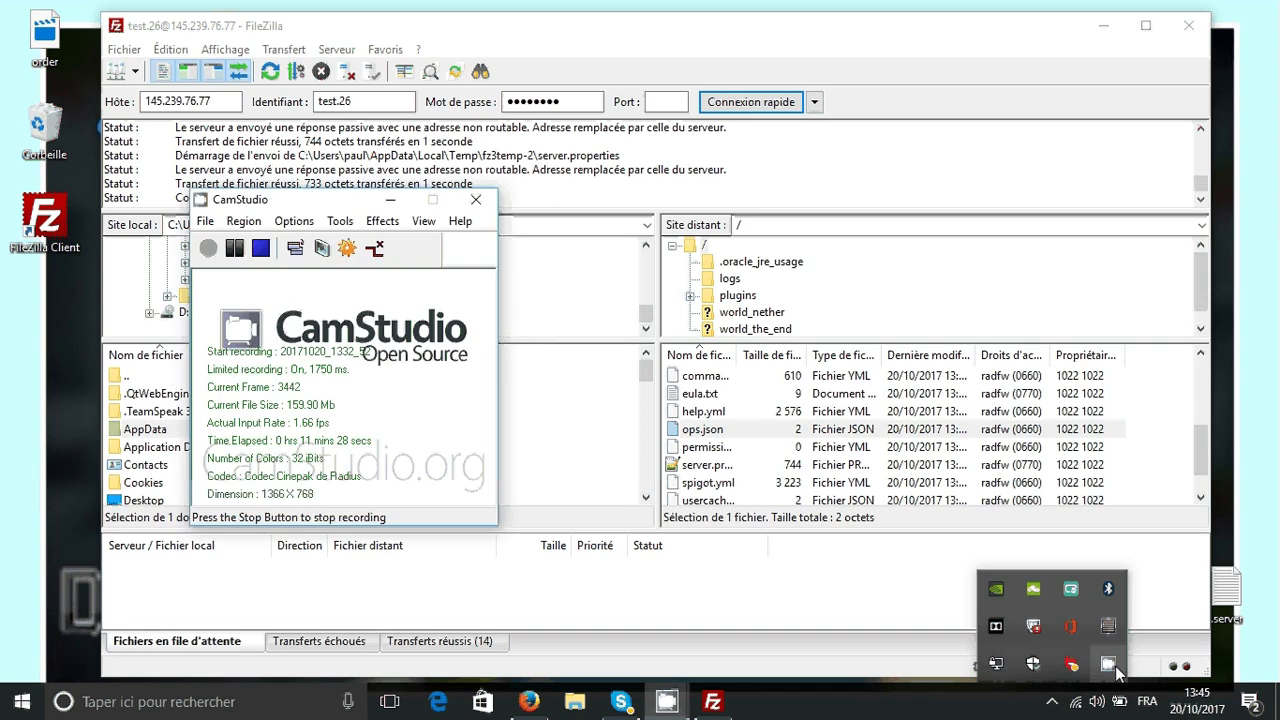